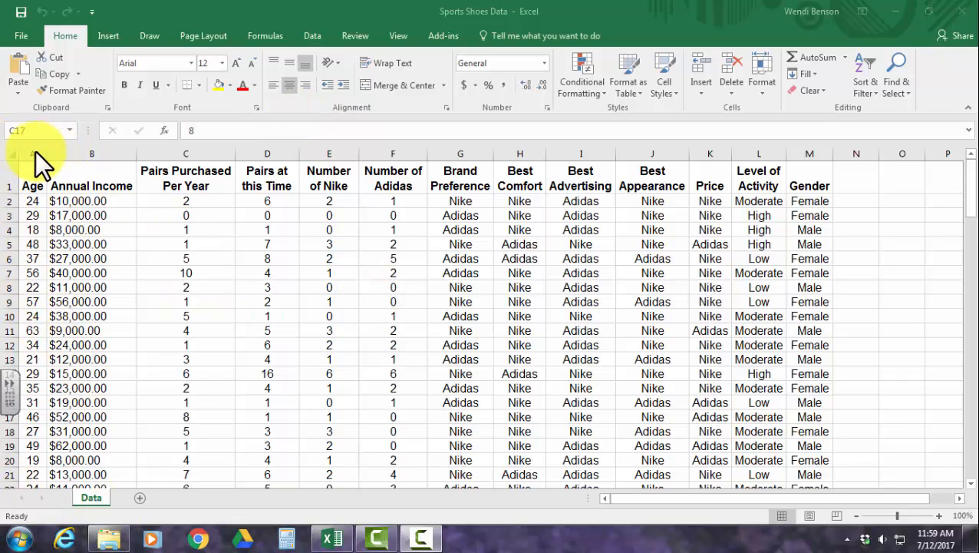
# Review the shoe survey columns from Annual Income through Gender, focusing on Brand Preference, Level of Activity and Gender.
pyautogui.click(109, 152)
pyautogui.click(162, 152)
pyautogui.click(269, 152)
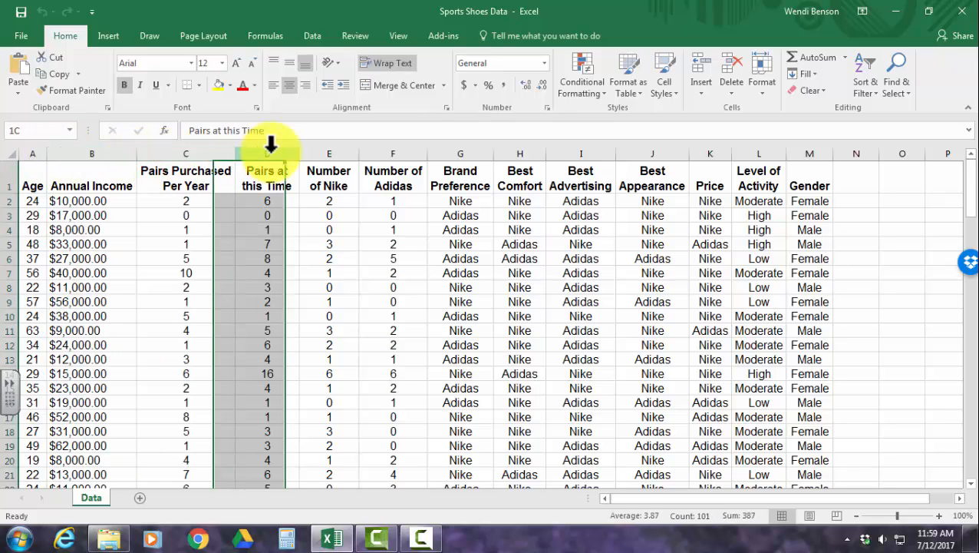
pyautogui.click(323, 150)
pyautogui.click(387, 147)
pyautogui.click(454, 147)
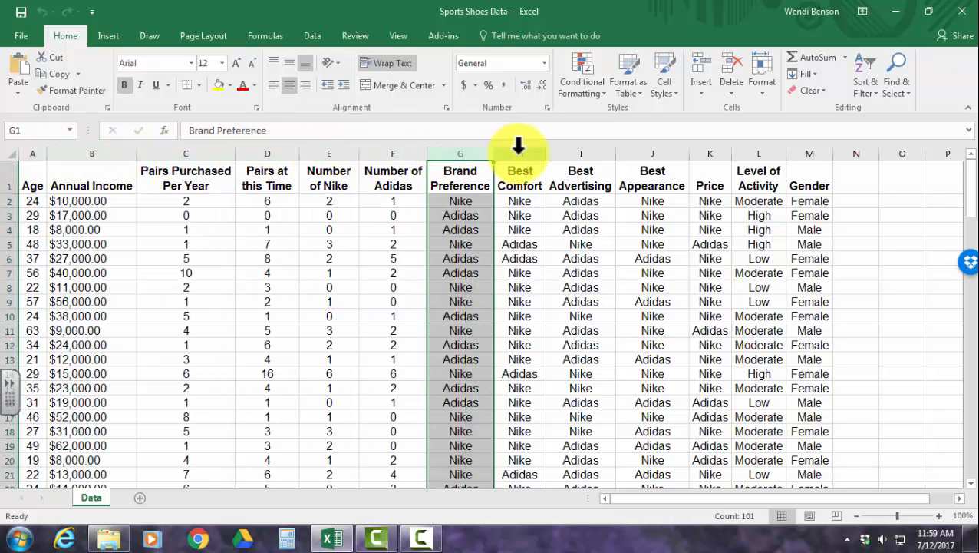
pyautogui.click(519, 147)
pyautogui.click(581, 149)
pyautogui.click(653, 149)
pyautogui.click(710, 150)
pyautogui.click(774, 152)
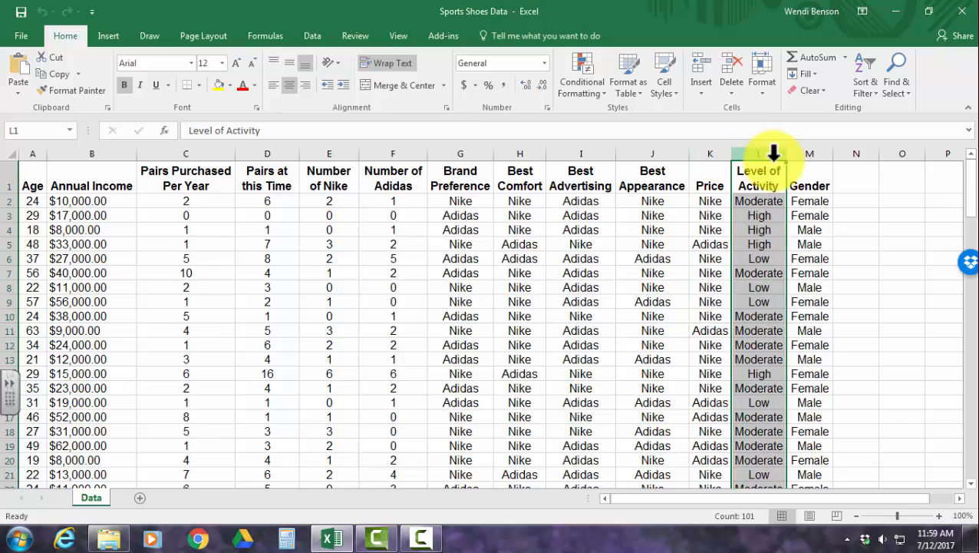
pyautogui.click(804, 153)
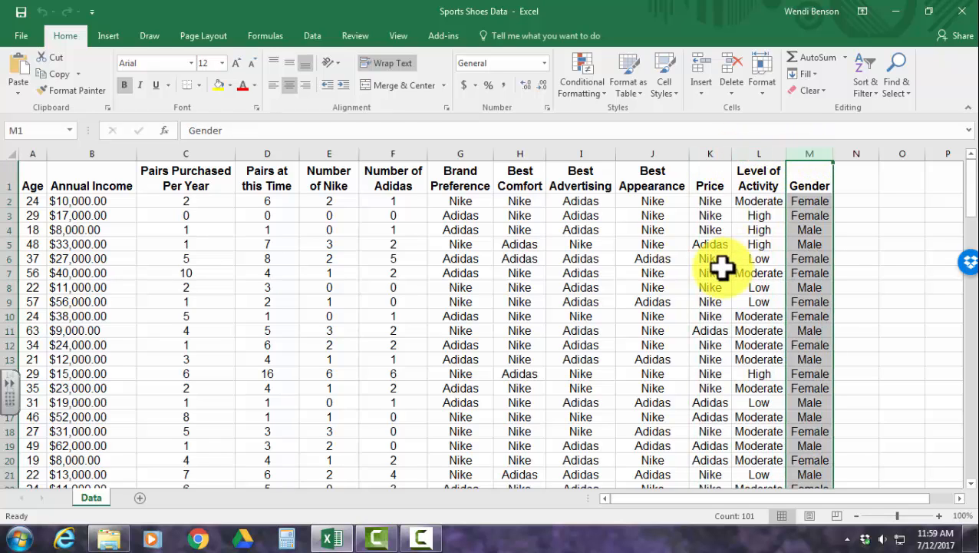
pyautogui.click(462, 147)
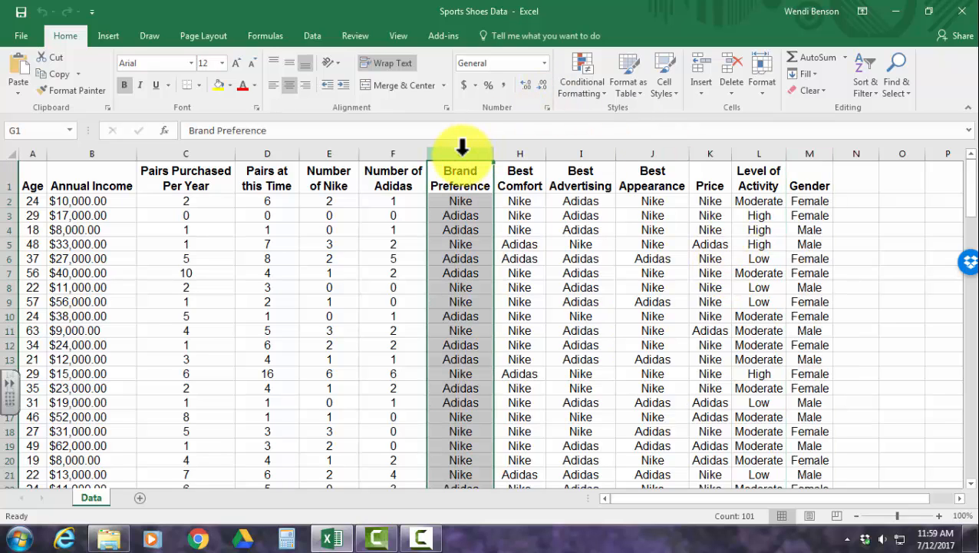
pyautogui.click(813, 150)
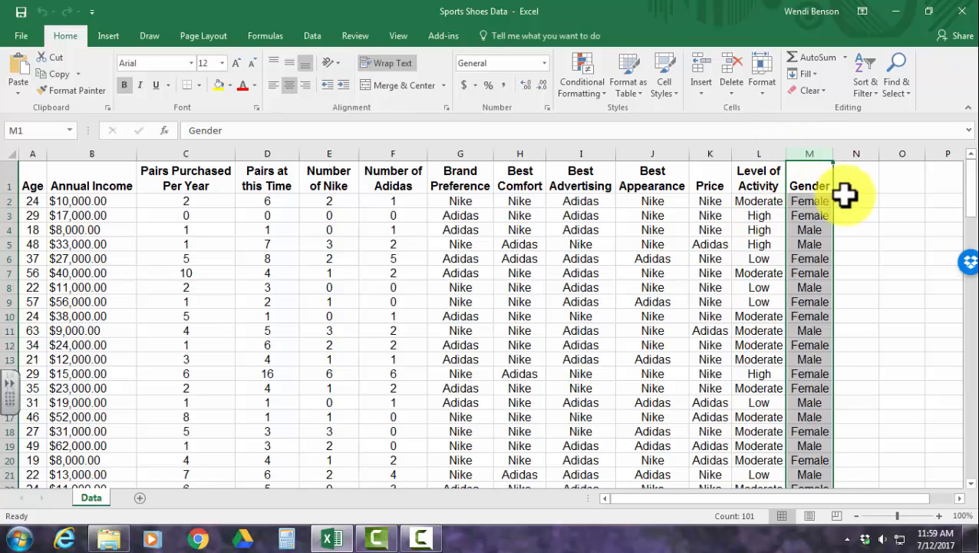
pyautogui.click(749, 150)
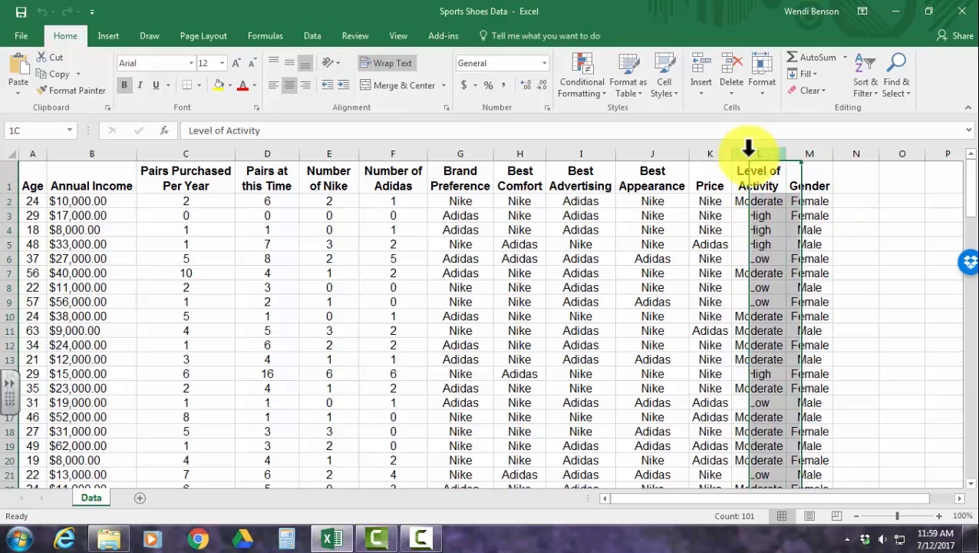
pyautogui.click(799, 154)
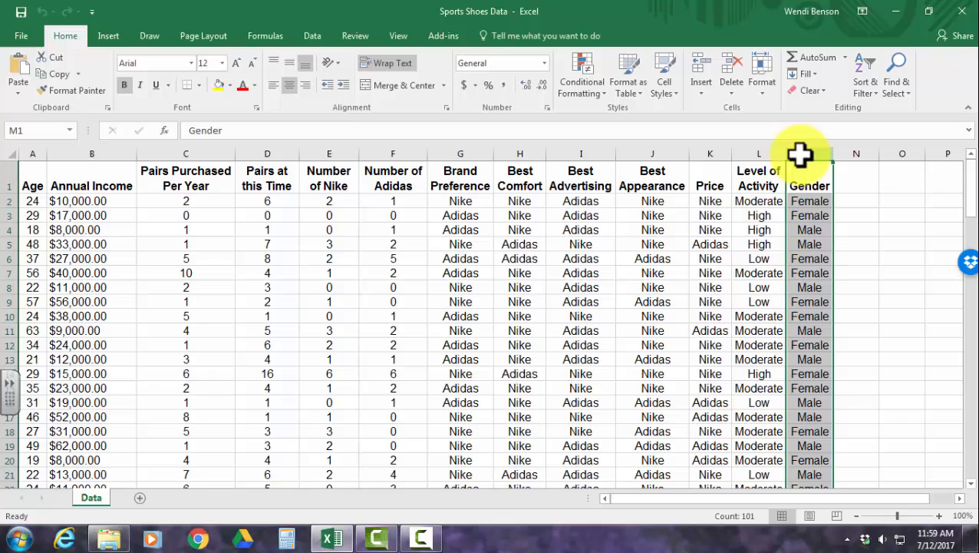
# Copy the Brand Preference column into empty column N beside the Gender column.
pyautogui.click(480, 153)
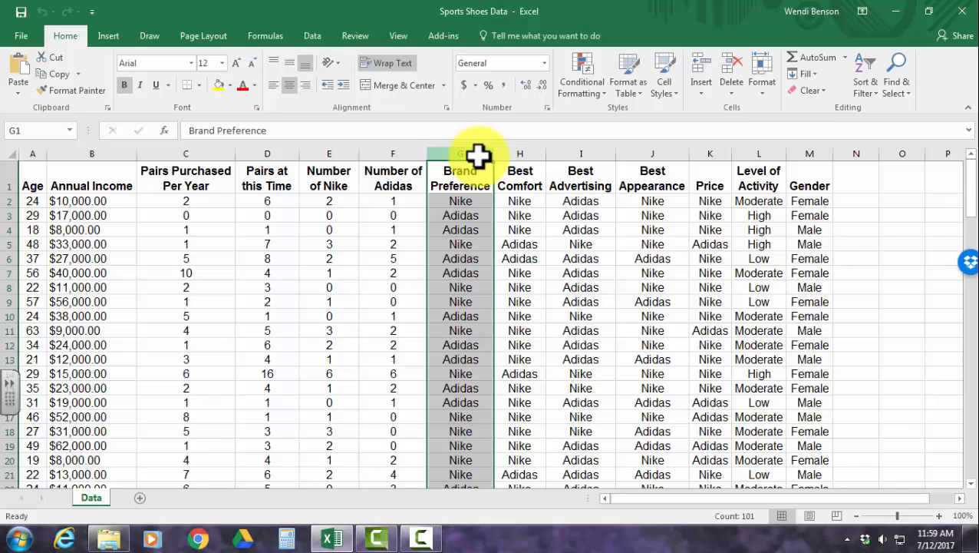
pyautogui.hotkey('ctrl', 'c')
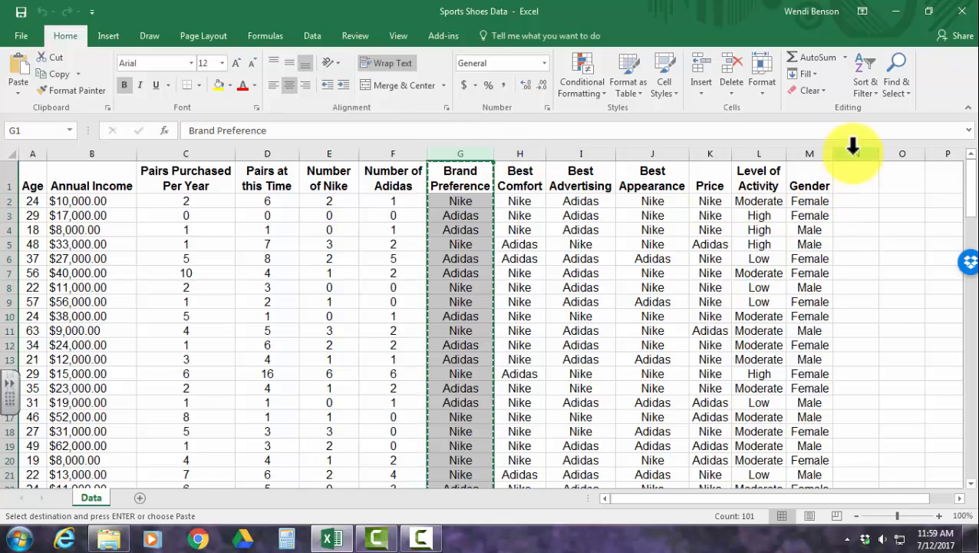
pyautogui.click(853, 150)
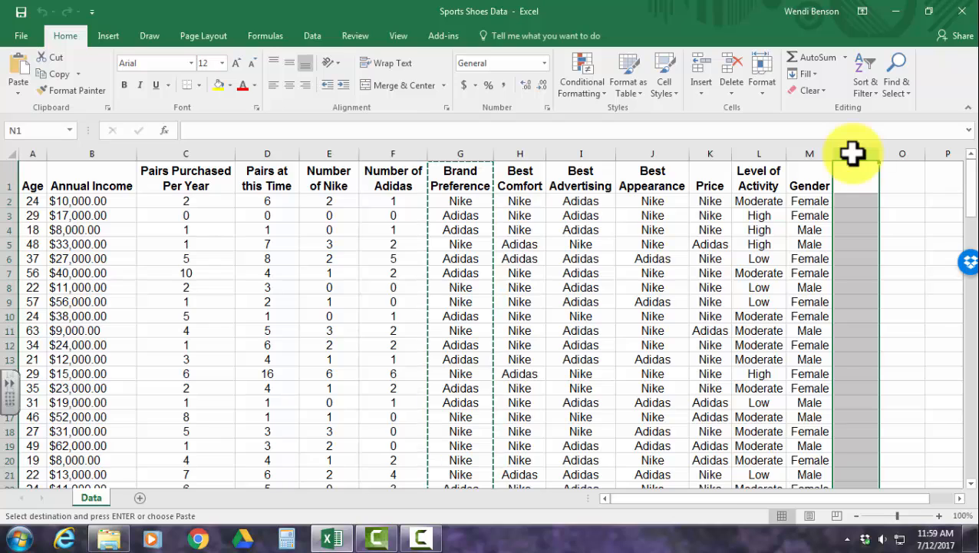
pyautogui.hotkey('ctrl', 'v')
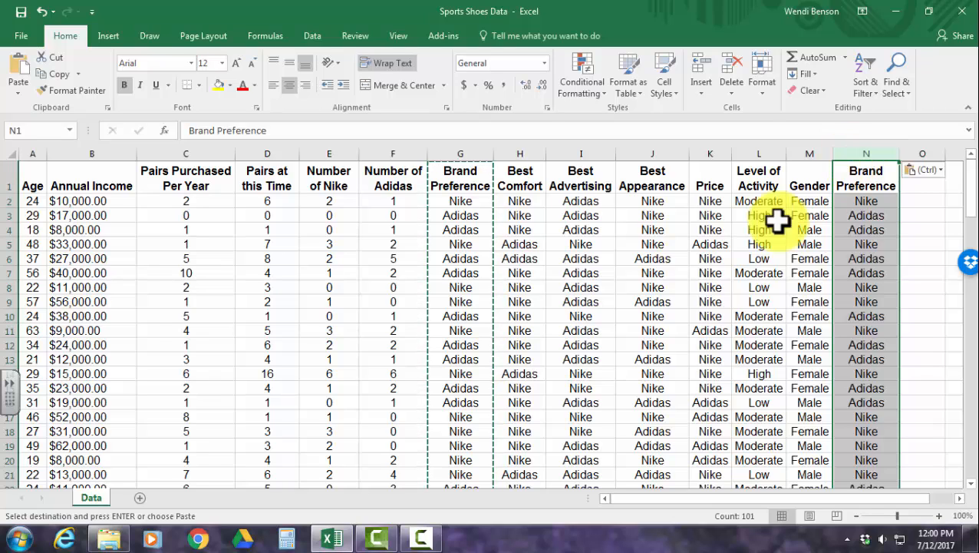
# Create a PivotTable on a new worksheet from the Gender and copied Brand Preference columns, Data!$M:$N.
pyautogui.click(109, 37)
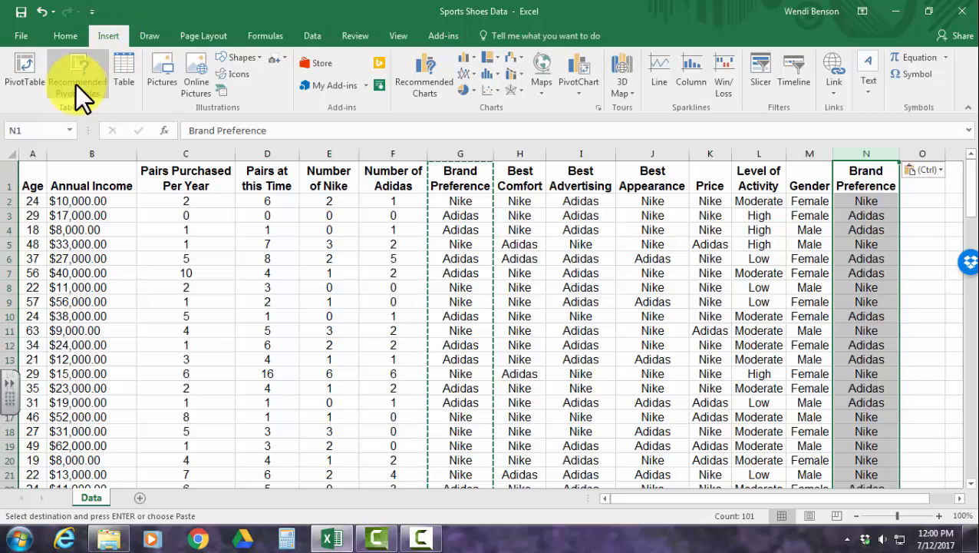
pyautogui.click(30, 76)
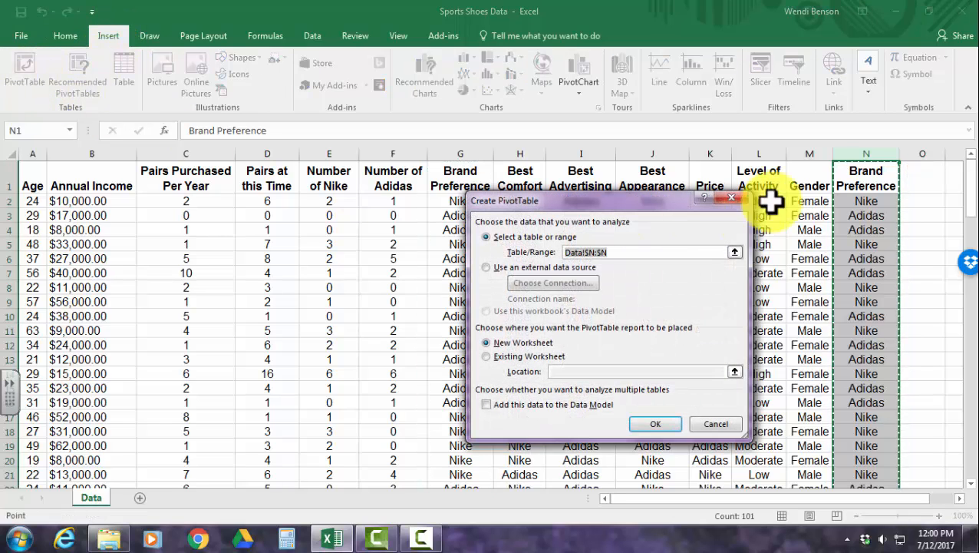
pyautogui.moveTo(815, 146); pyautogui.dragTo(848, 154)
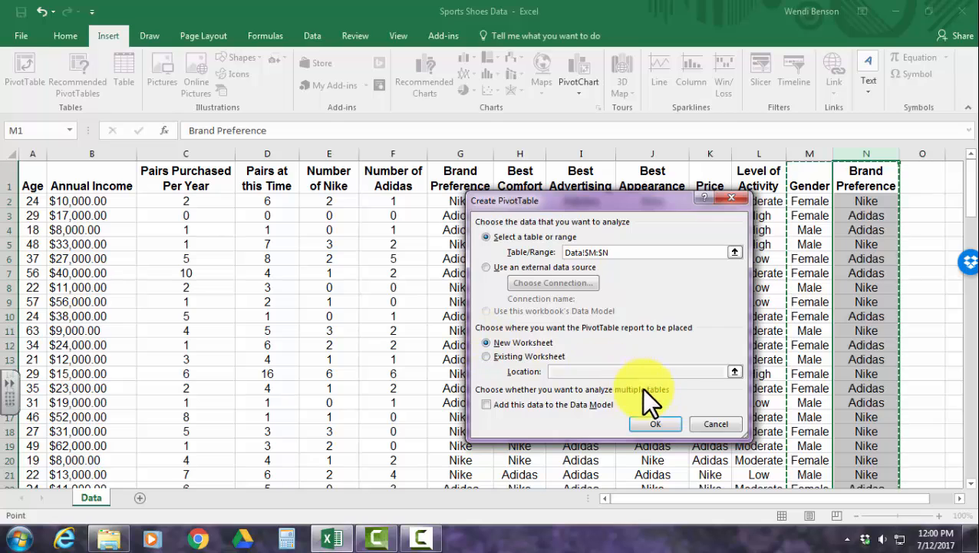
pyautogui.click(654, 423)
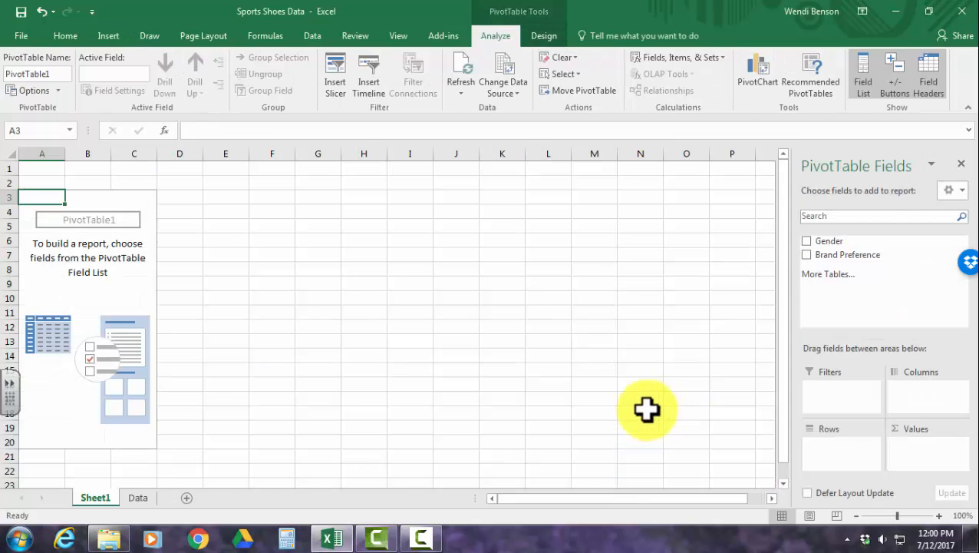
# Rename the new PivotTable worksheet as "Brand Pref and Gender".
pyautogui.doubleClick(93, 498)
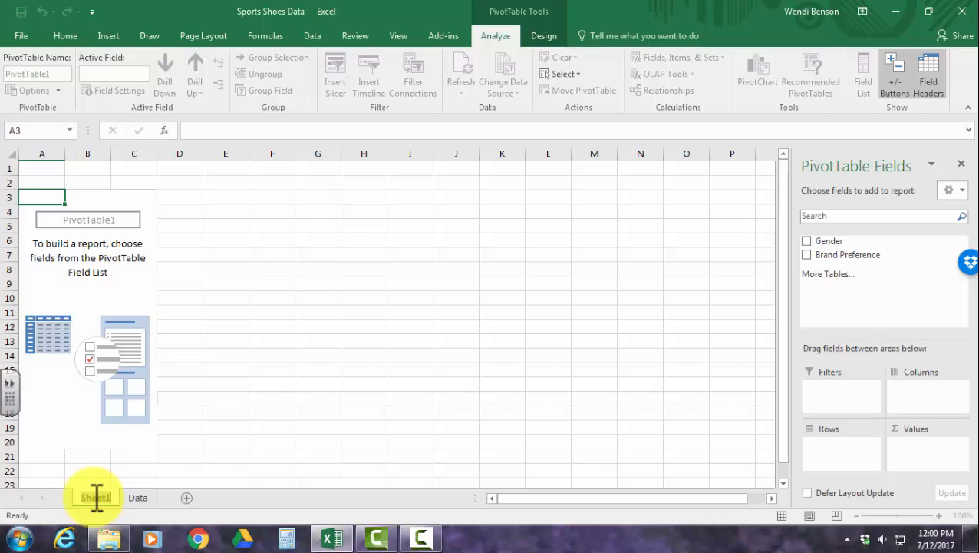
pyautogui.write('Brand Pref')
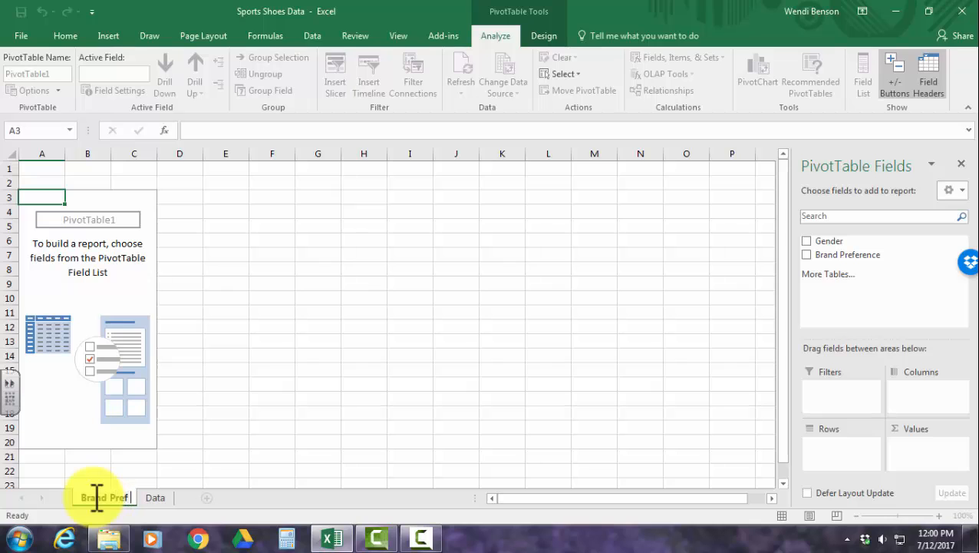
pyautogui.write(' and Gender')
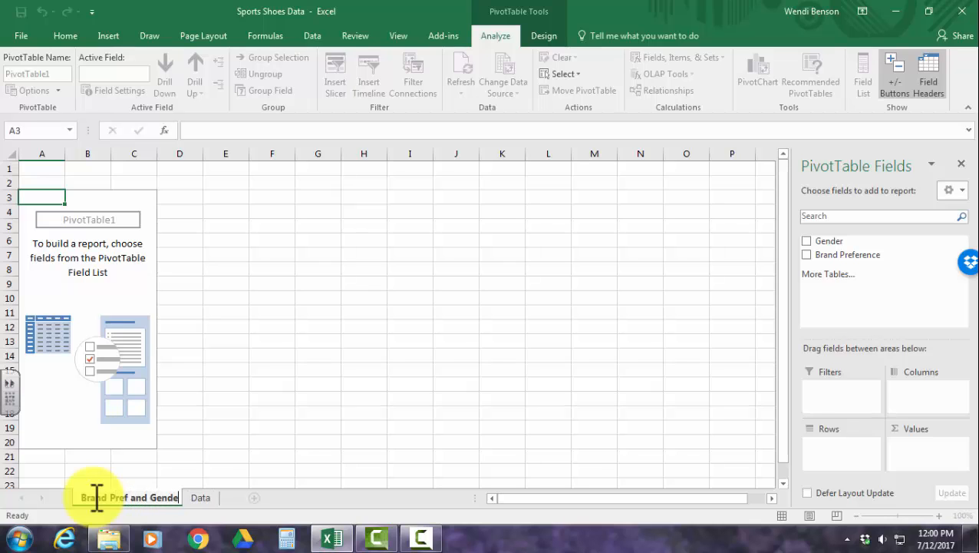
pyautogui.click(222, 410)
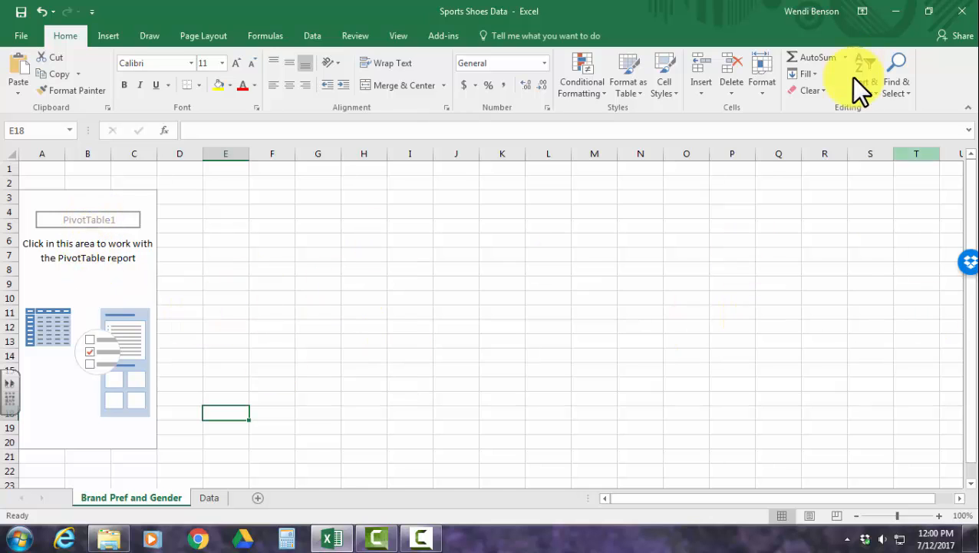
# Lay out the PivotTable with Gender as the columns and Brand Preference as the rows.
pyautogui.click(92, 290)
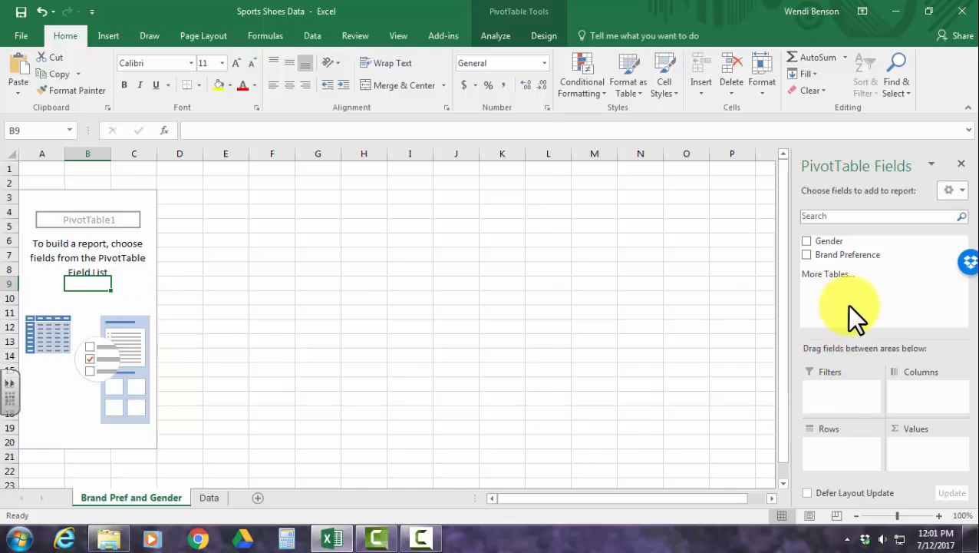
pyautogui.moveTo(840, 244); pyautogui.dragTo(935, 399)
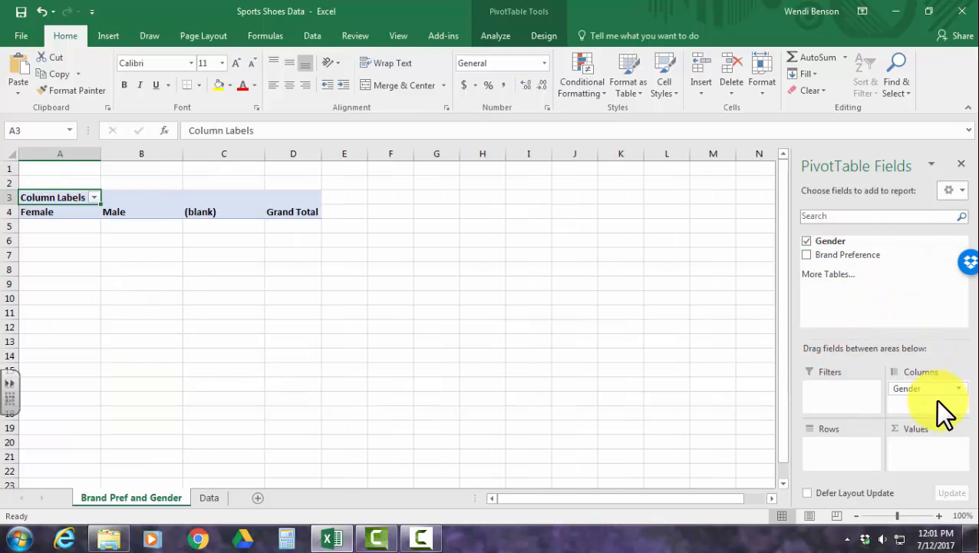
pyautogui.moveTo(852, 255); pyautogui.dragTo(853, 452)
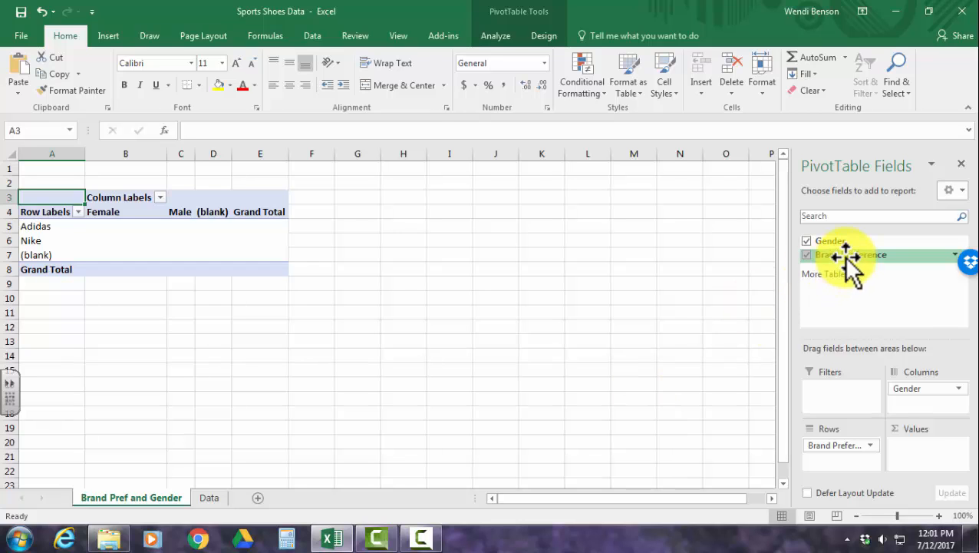
pyautogui.moveTo(840, 254); pyautogui.dragTo(937, 448)
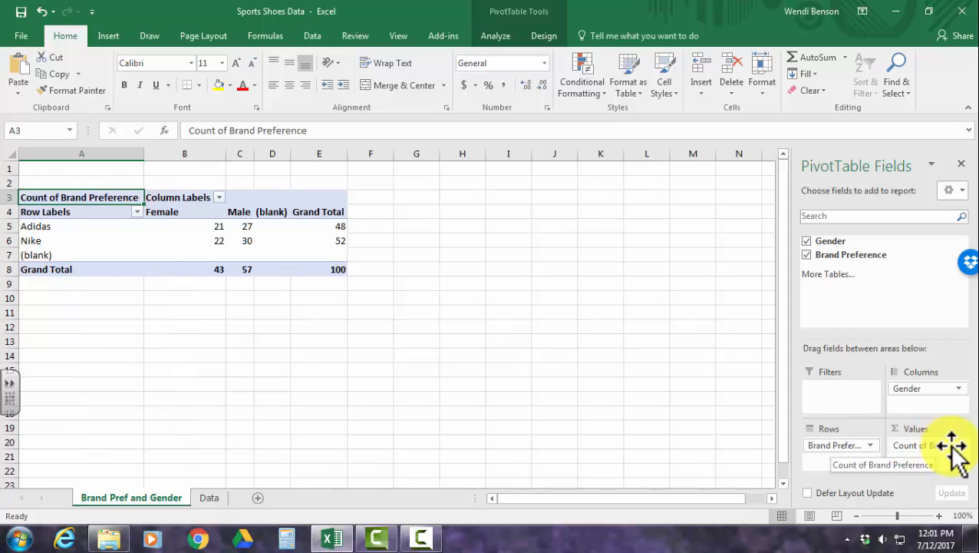
pyautogui.click(958, 445)
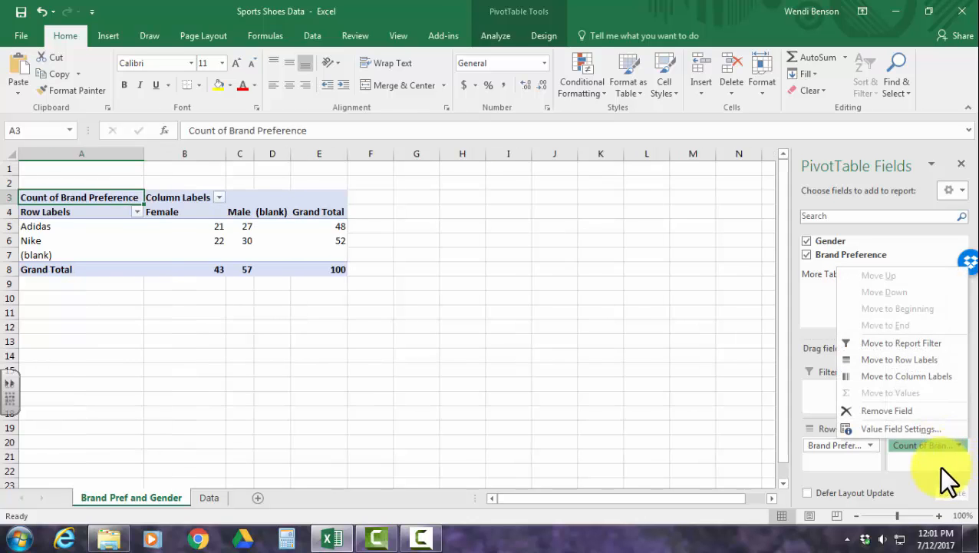
pyautogui.click(896, 413)
# Add Gender as the counted value and filter (blank) out of both the PivotTable's row and column labels.
pyautogui.moveTo(832, 241); pyautogui.dragTo(913, 454)
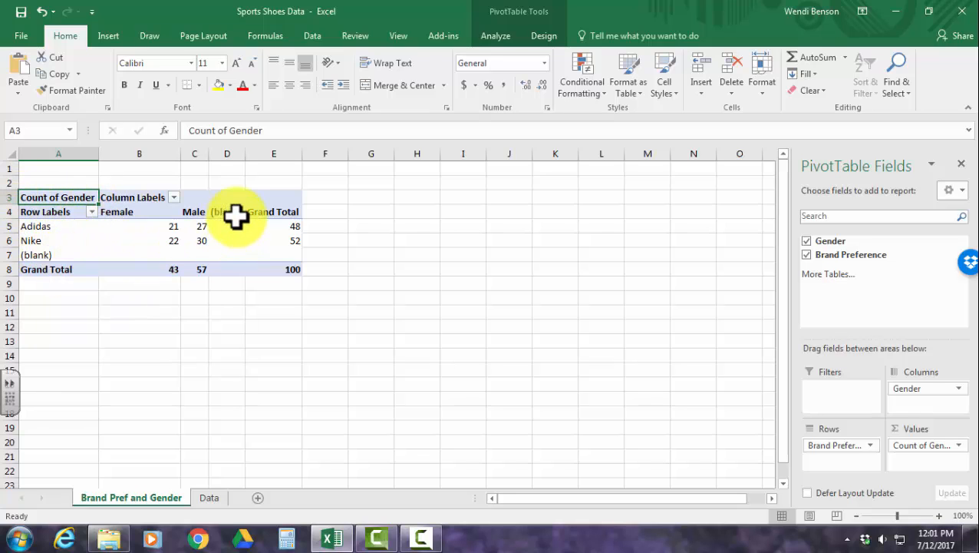
pyautogui.click(93, 213)
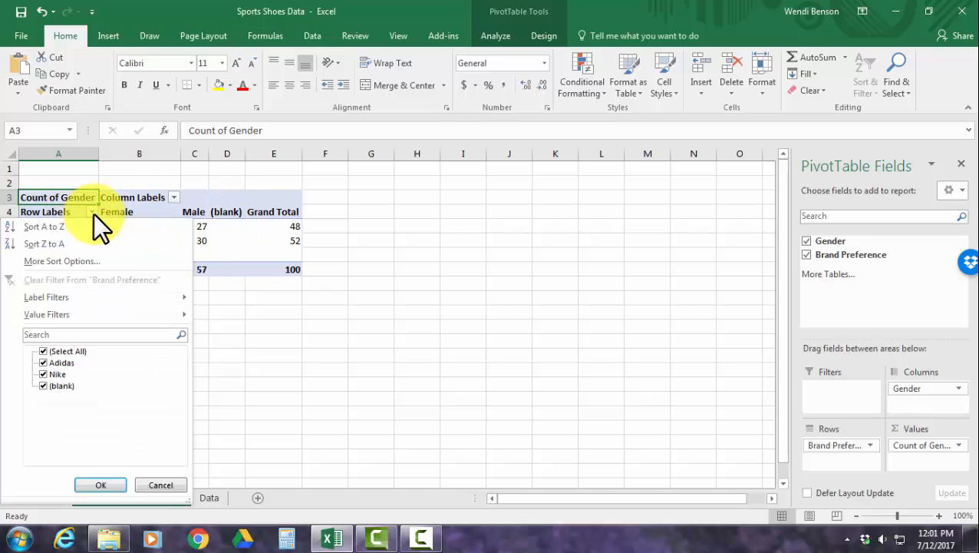
pyautogui.click(43, 385)
pyautogui.click(101, 484)
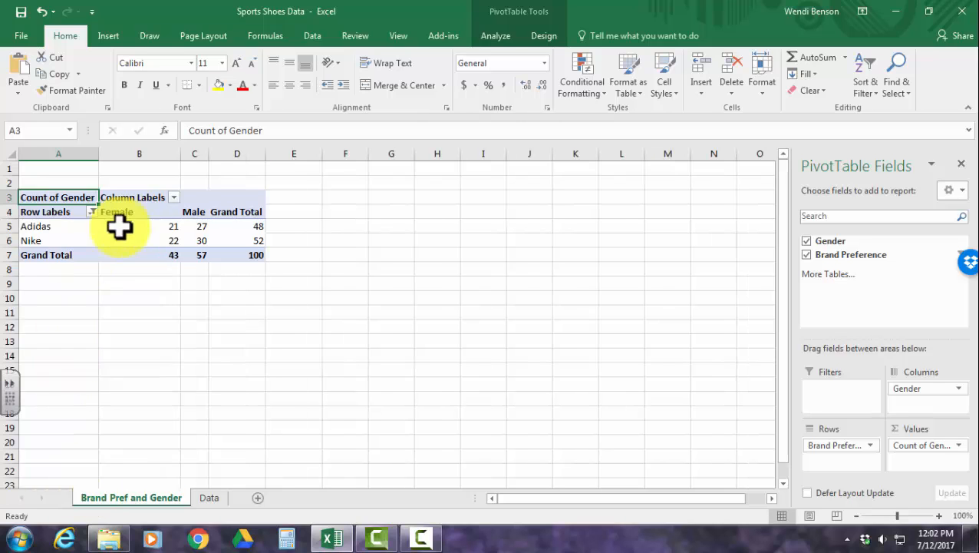
pyautogui.click(174, 198)
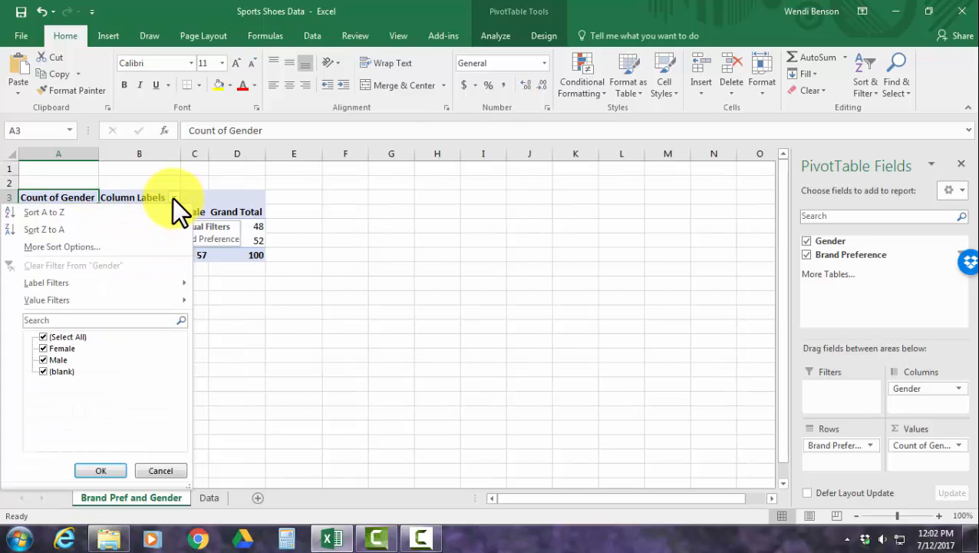
pyautogui.click(42, 370)
pyautogui.click(100, 470)
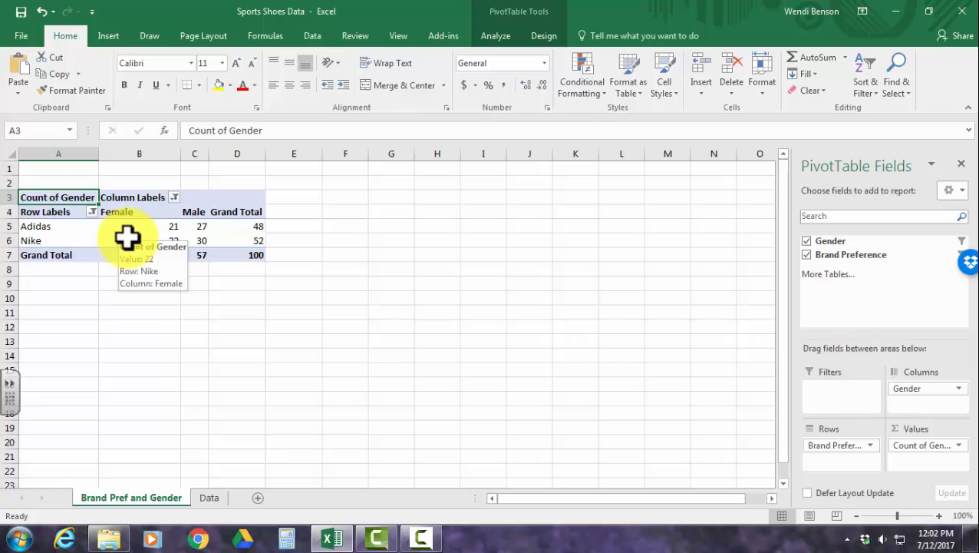
# Replace the PivotTable's Row Labels heading in cell A4 with "Brand".
pyautogui.click(49, 215)
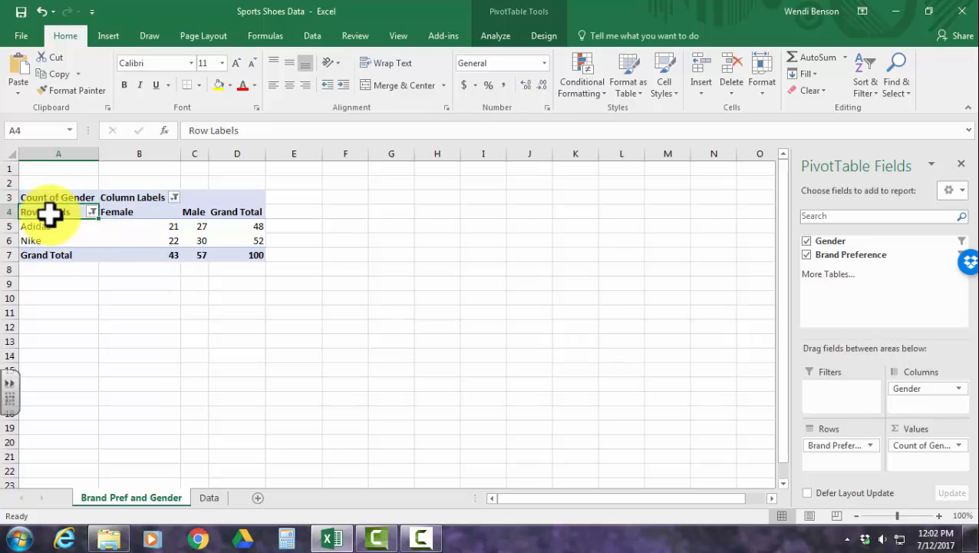
pyautogui.write('Bra')
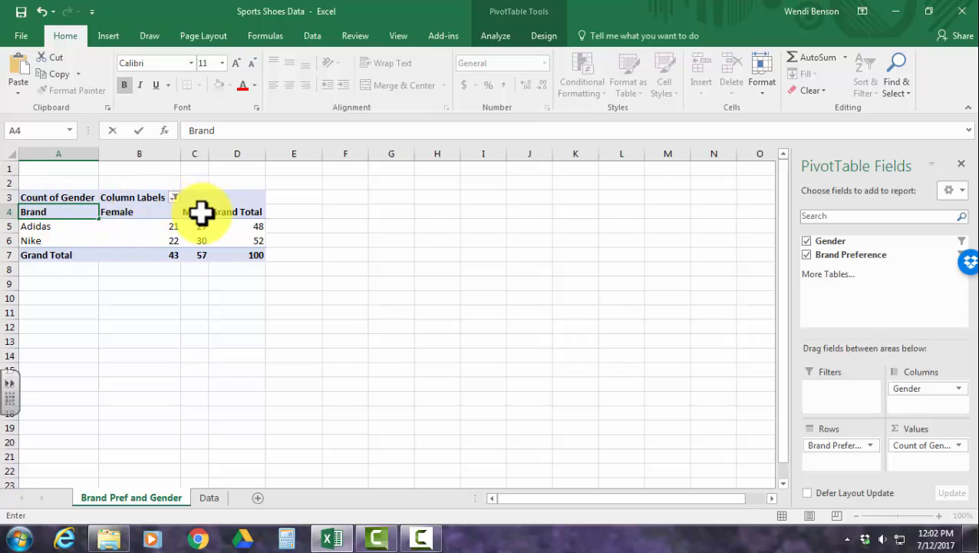
pyautogui.write('nd')
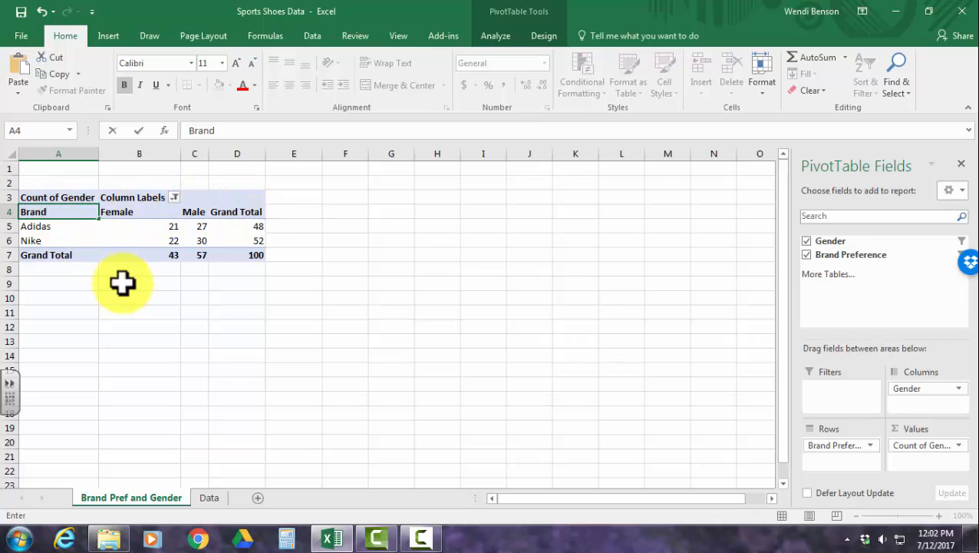
pyautogui.click(194, 326)
# Center the contents of columns A through D on the PivotTable sheet.
pyautogui.moveTo(81, 154); pyautogui.dragTo(240, 155)
pyautogui.click(289, 86)
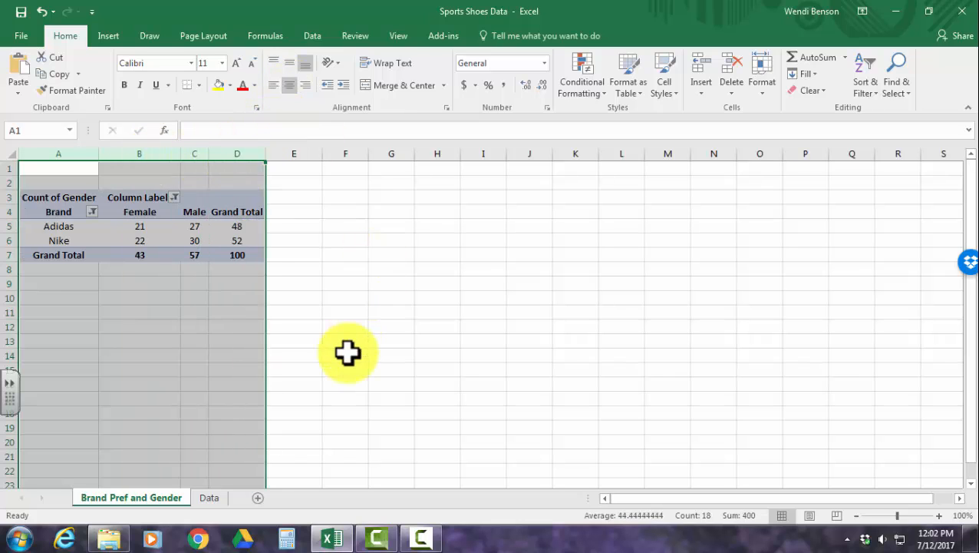
pyautogui.click(58, 154)
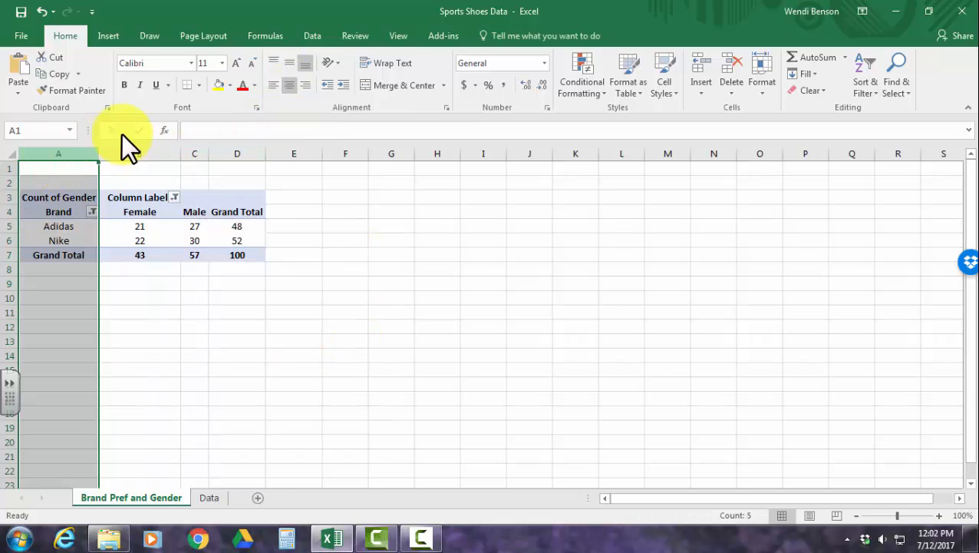
# Left-align the contents of column A on the PivotTable sheet.
pyautogui.click(275, 85)
pyautogui.click(241, 341)
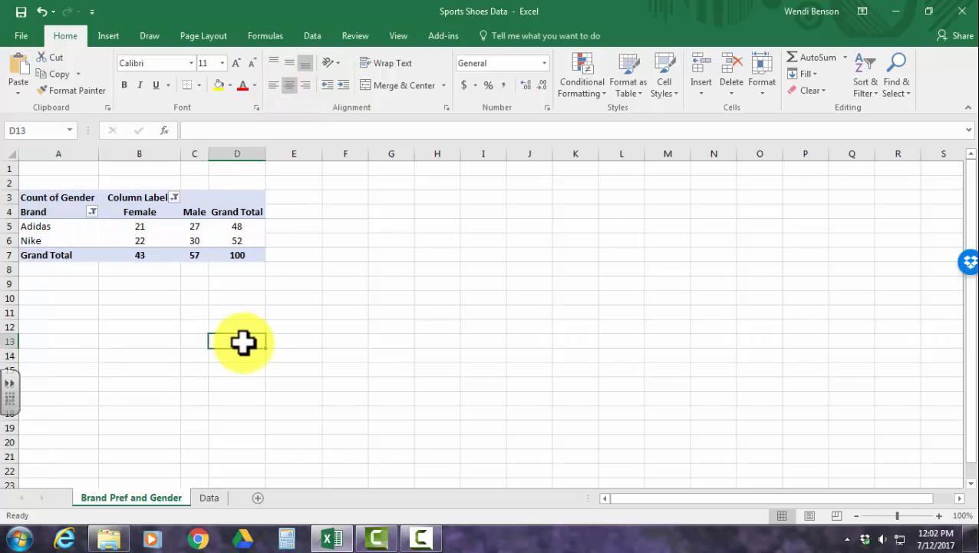
# Examine the PivotTable's grand totals by brand and gender, and the female and male counts for Adidas and Nike.
pyautogui.click(247, 254)
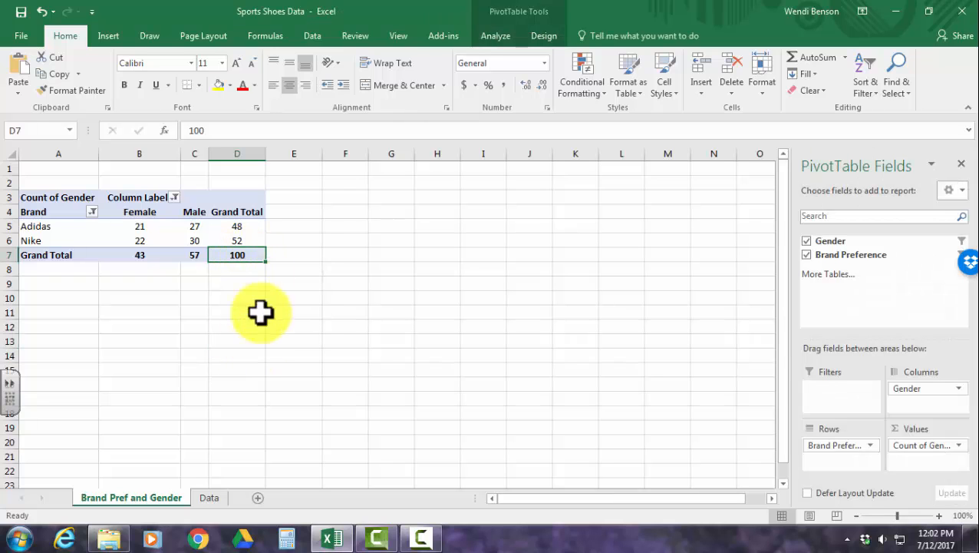
pyautogui.click(238, 226)
pyautogui.click(38, 226)
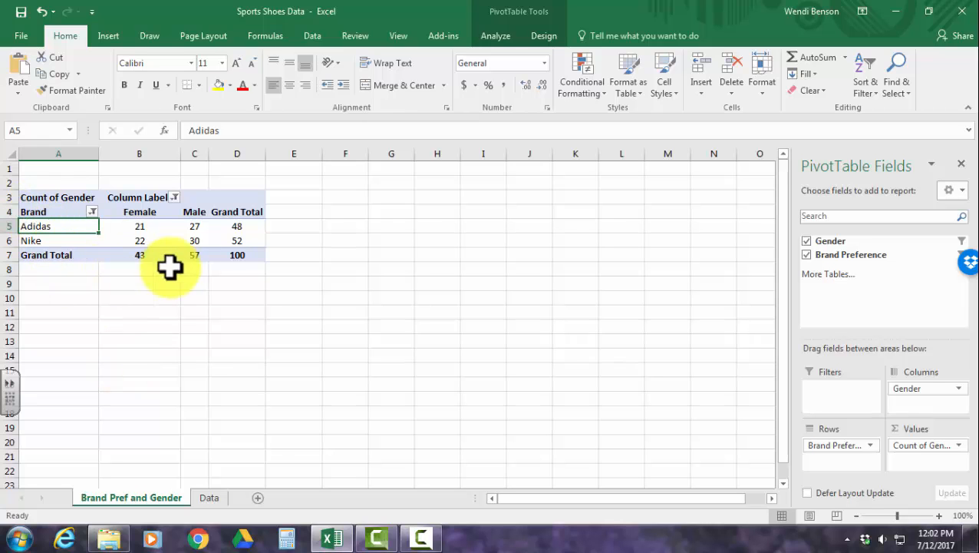
pyautogui.click(236, 241)
pyautogui.click(32, 245)
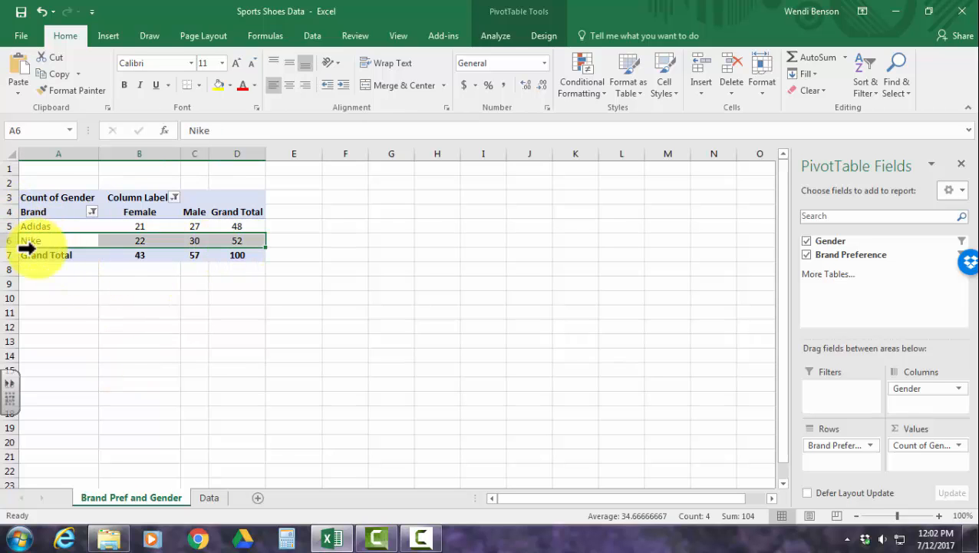
pyautogui.click(214, 332)
pyautogui.click(246, 256)
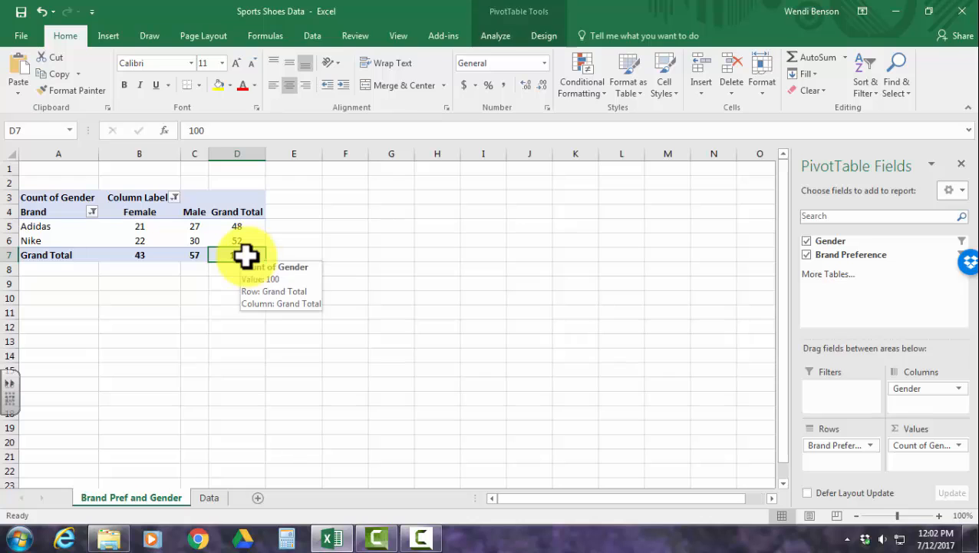
pyautogui.click(143, 257)
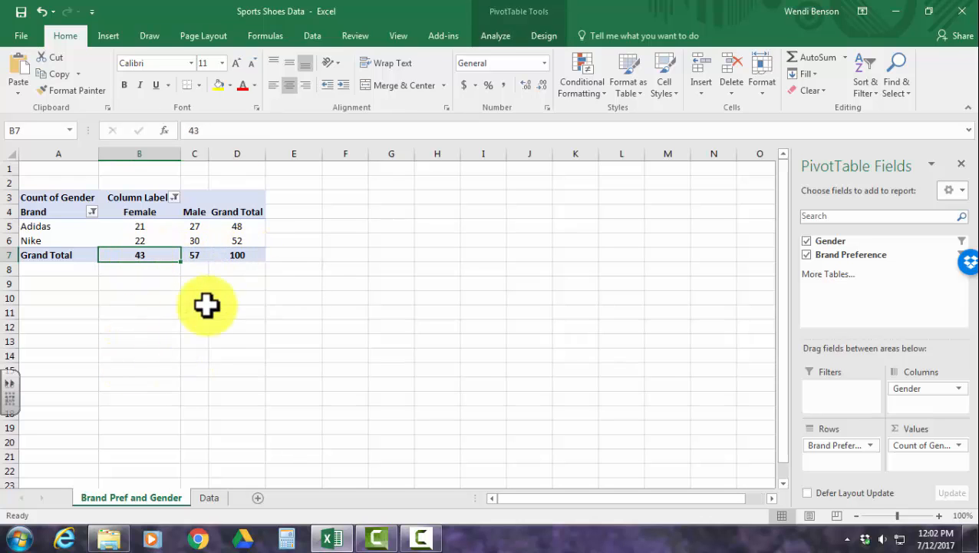
pyautogui.click(196, 254)
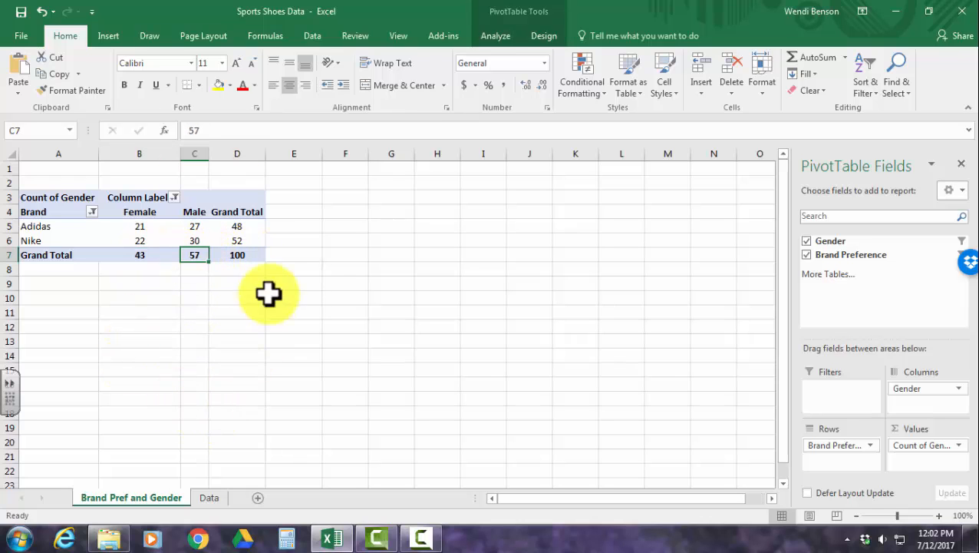
pyautogui.click(244, 257)
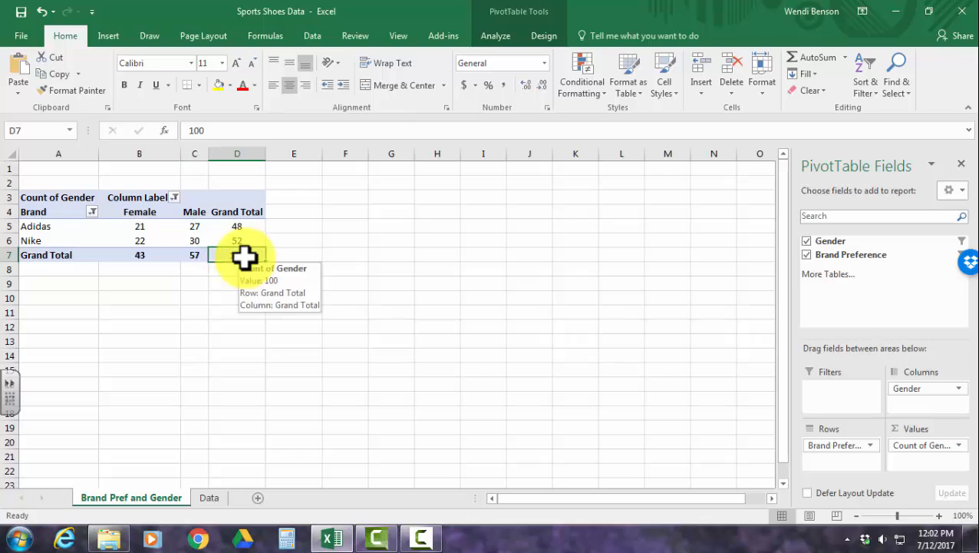
pyautogui.click(139, 224)
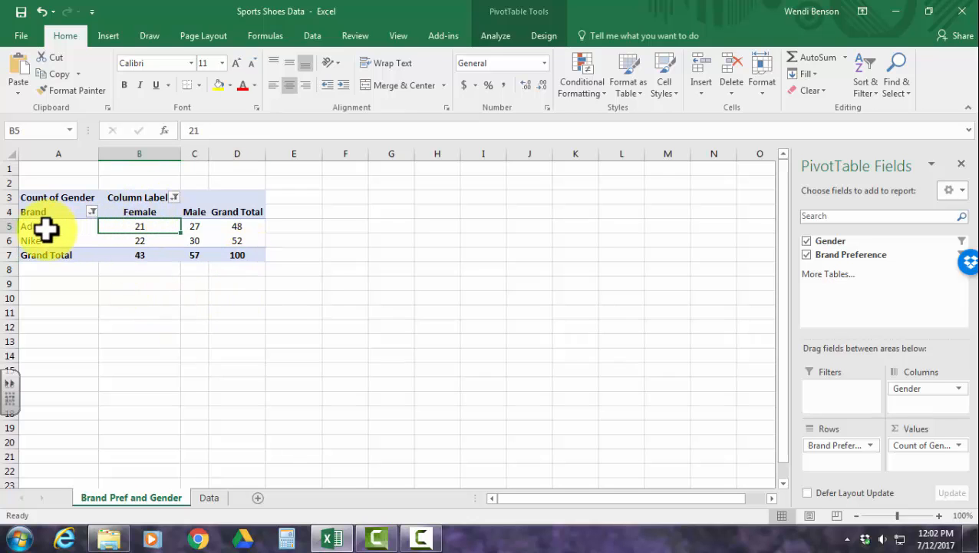
pyautogui.click(191, 225)
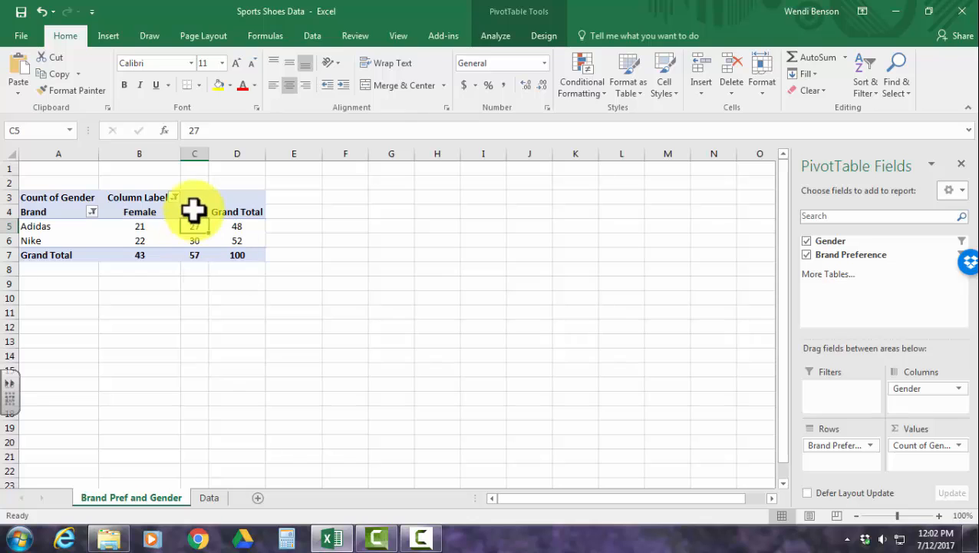
pyautogui.click(136, 241)
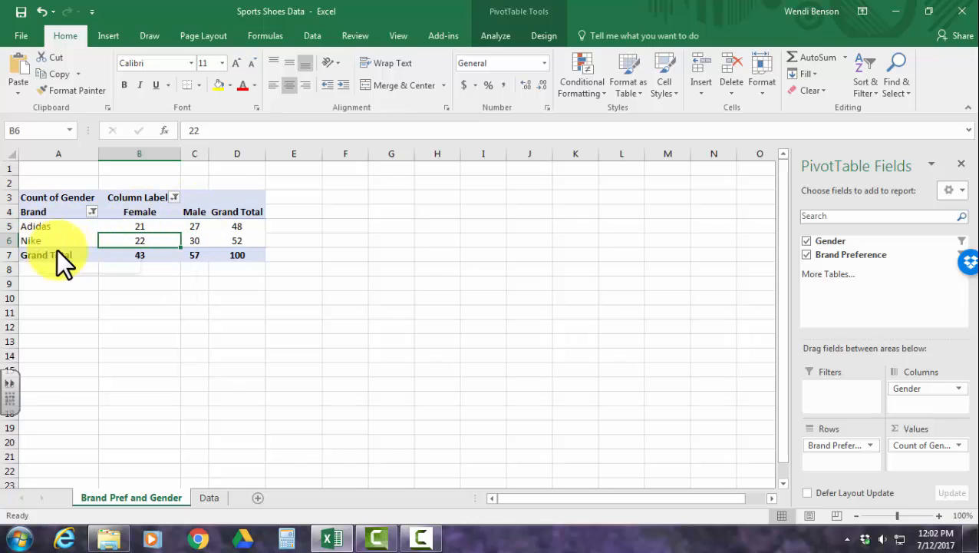
pyautogui.click(195, 240)
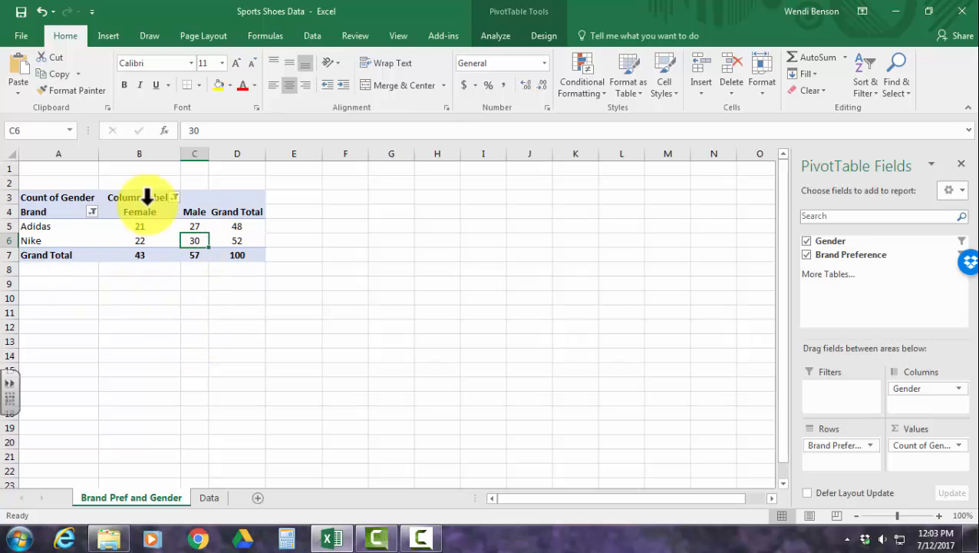
# Insert a Clustered Column PivotChart from the PivotTable and place it beside the table, over columns E to L.
pyautogui.click(89, 227)
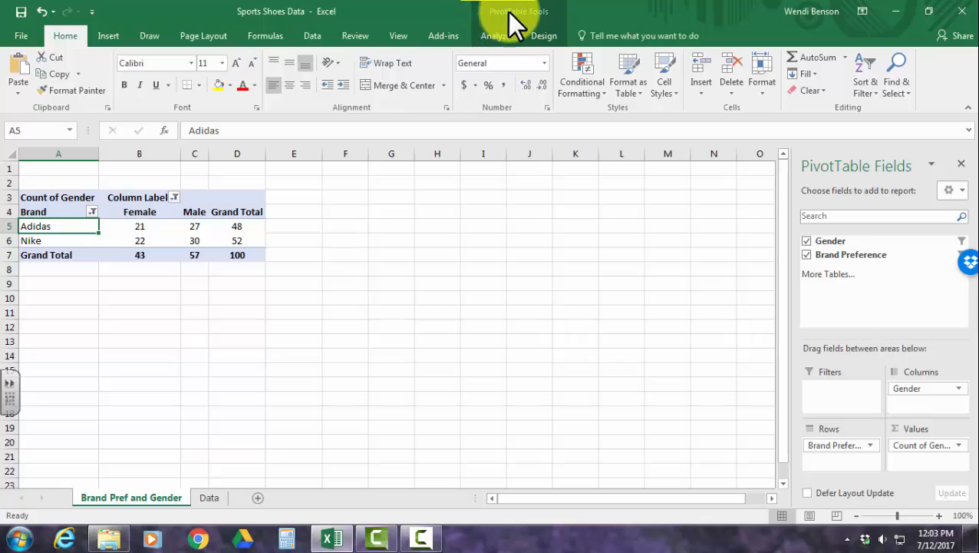
pyautogui.click(499, 36)
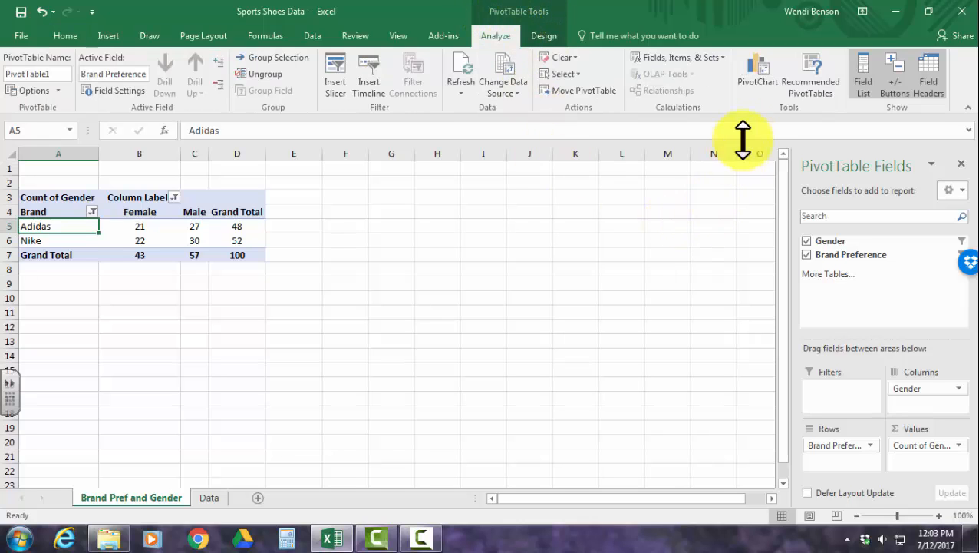
pyautogui.click(760, 84)
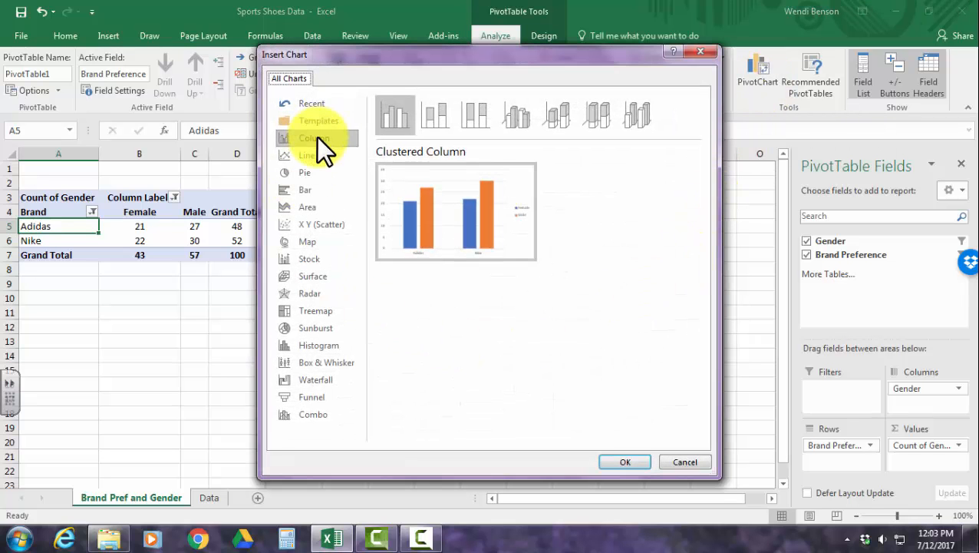
pyautogui.click(628, 464)
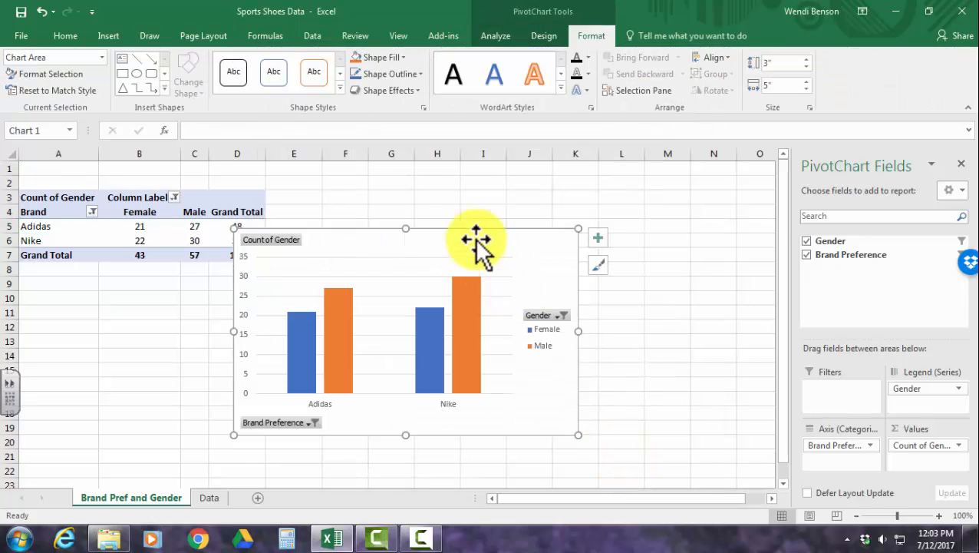
pyautogui.moveTo(476, 230); pyautogui.dragTo(528, 176)
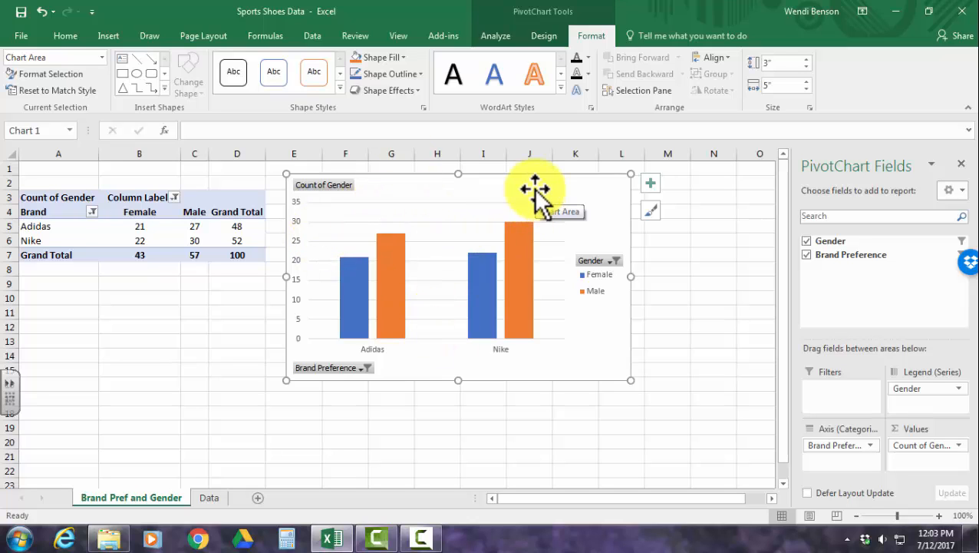
# Add primary horizontal and primary vertical axis titles to the PivotChart.
pyautogui.click(549, 37)
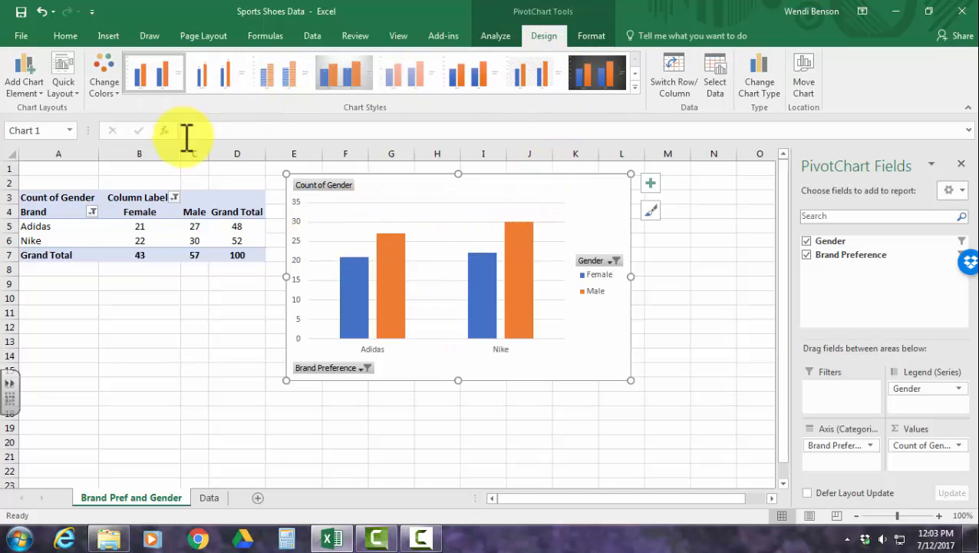
pyautogui.click(24, 94)
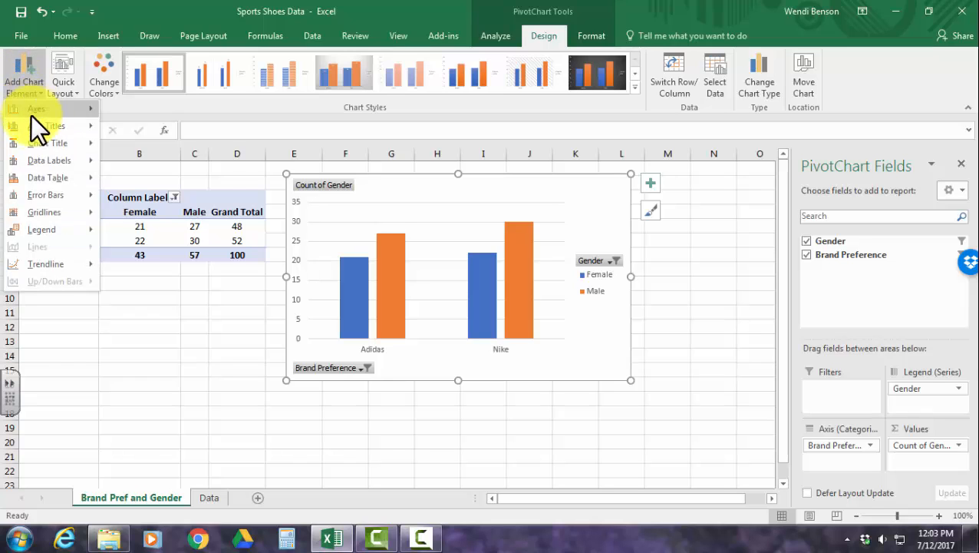
pyautogui.moveTo(34, 124)
pyautogui.click(135, 134)
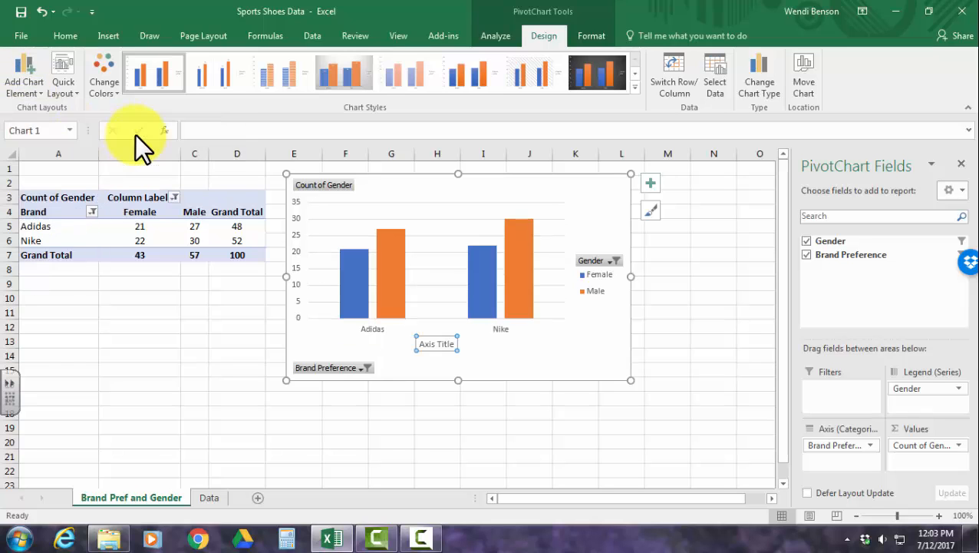
pyautogui.click(20, 88)
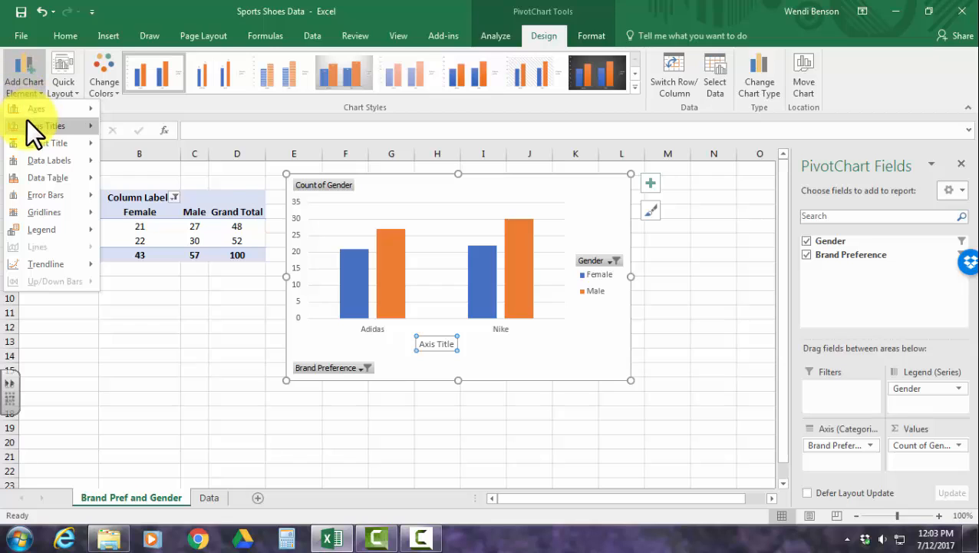
pyautogui.moveTo(28, 121)
pyautogui.click(161, 165)
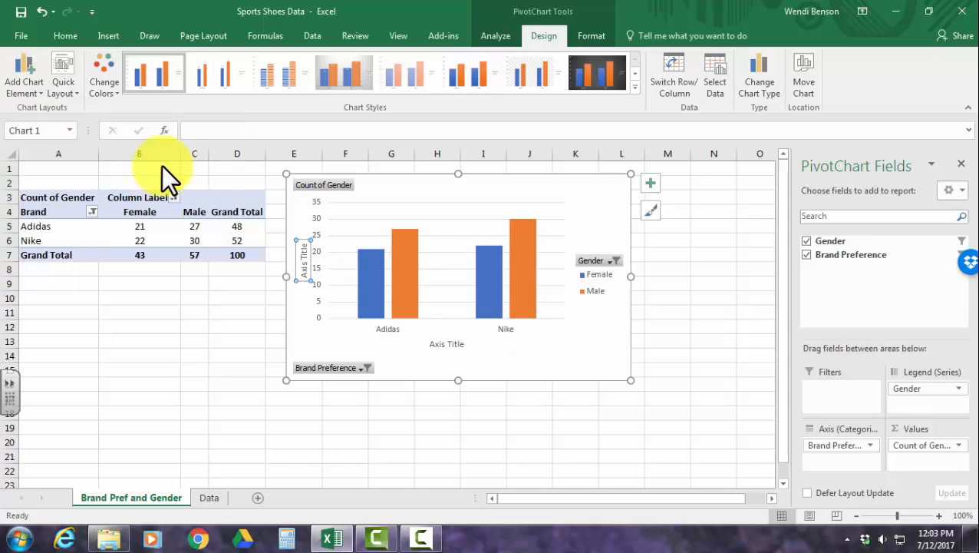
# Replace the horizontal axis title's placeholder text with "Shoe Brand".
pyautogui.click(446, 341)
pyautogui.moveTo(432, 344); pyautogui.dragTo(462, 344)
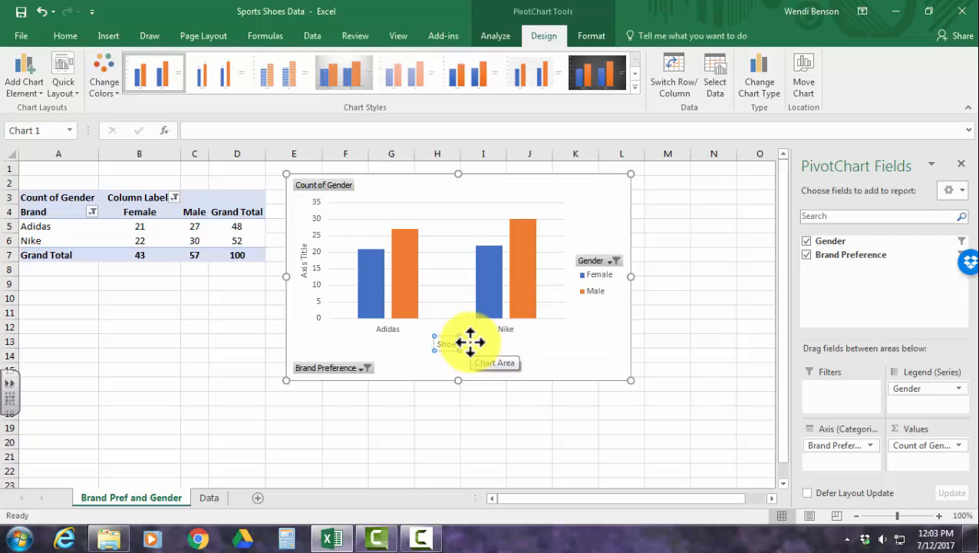
pyautogui.write('Shoe Brand')
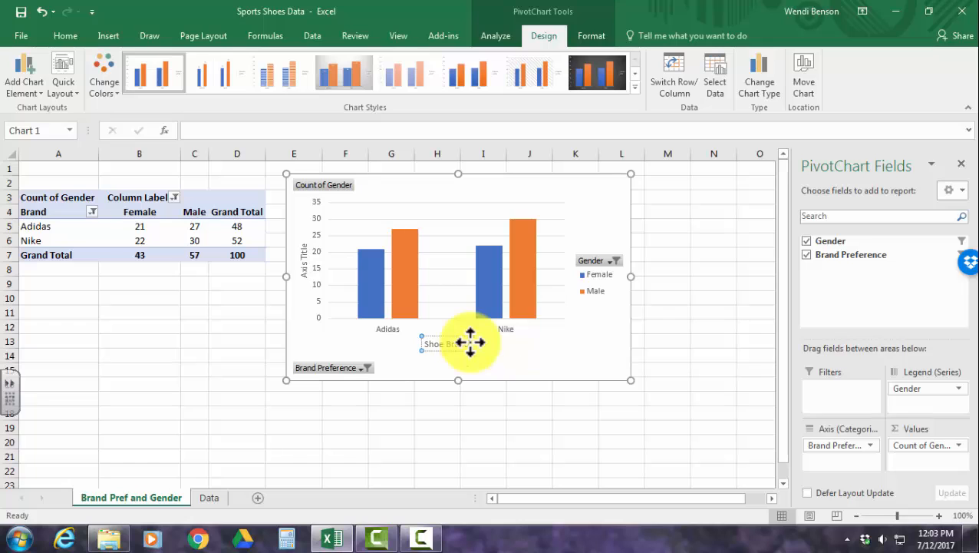
# Replace the vertical axis title's placeholder text with "Number of Customers" and deselect the chart.
pyautogui.click(306, 252)
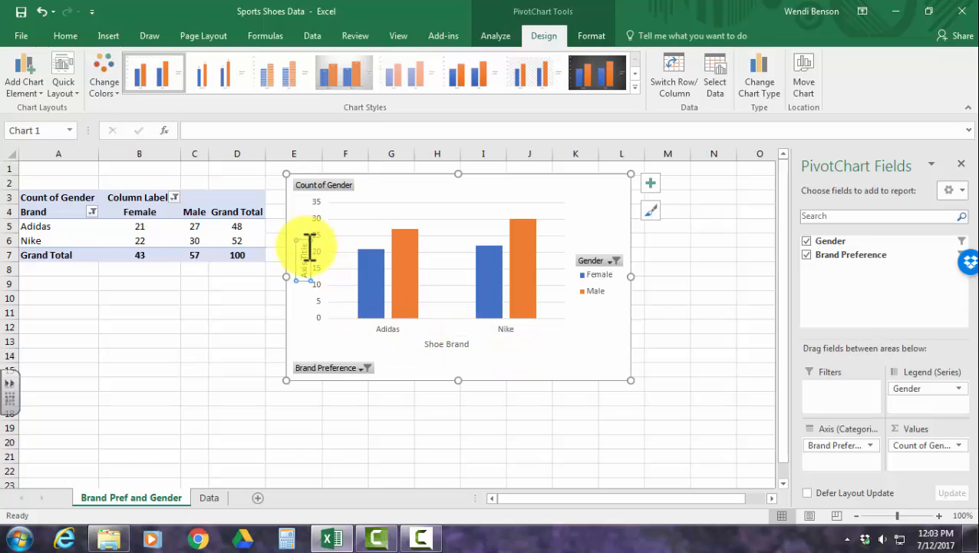
pyautogui.moveTo(309, 247); pyautogui.dragTo(308, 276)
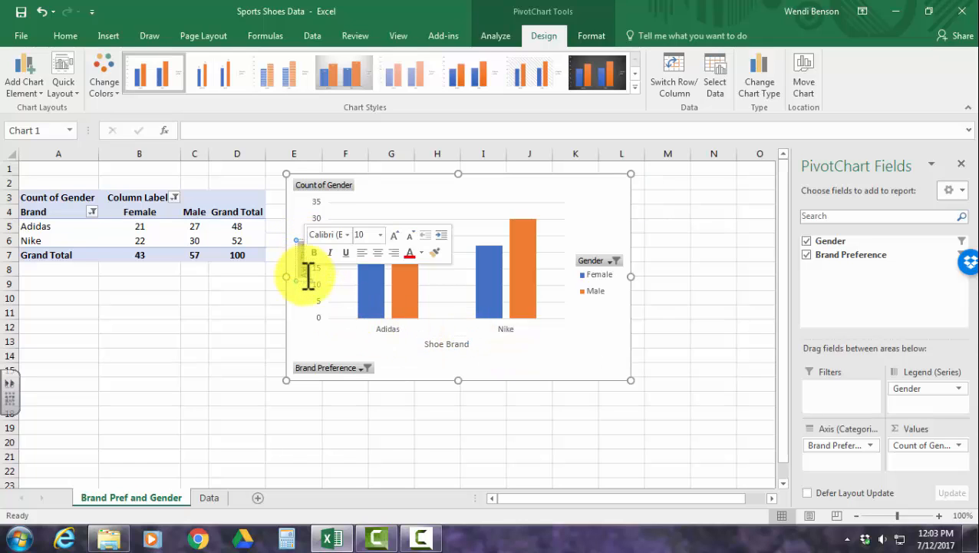
pyautogui.write('Number')
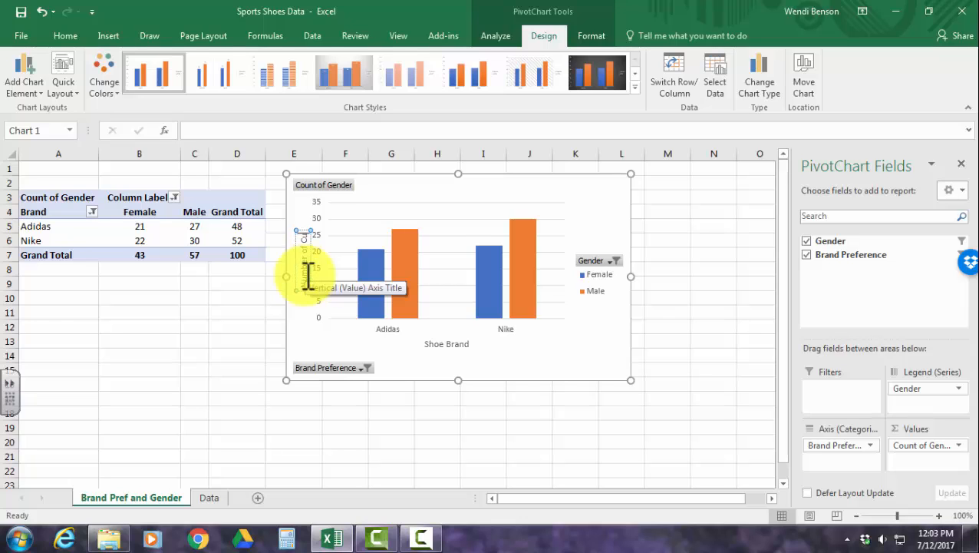
pyautogui.write(' of Customers')
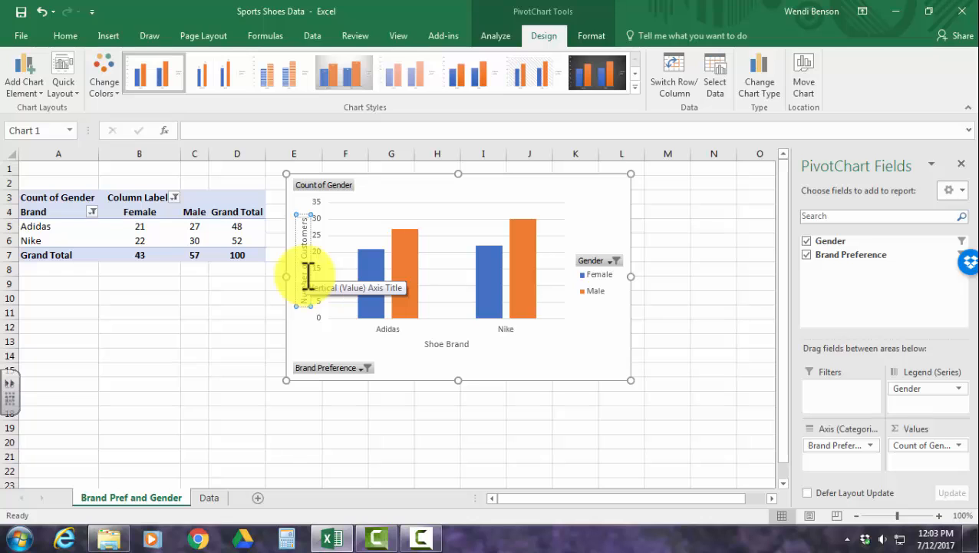
pyautogui.click(687, 354)
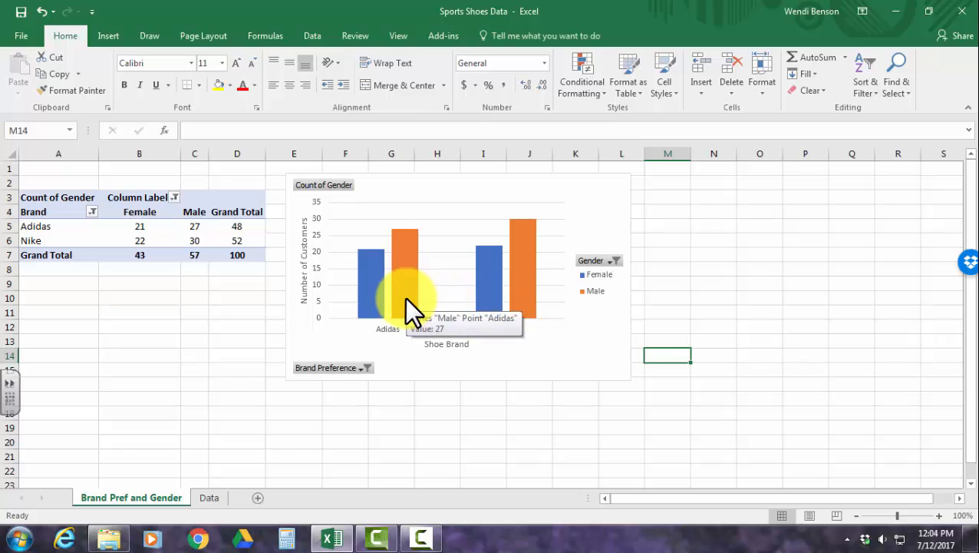
# Change the fill of the Male series columns in the PivotChart to the theme's green.
pyautogui.click(575, 327)
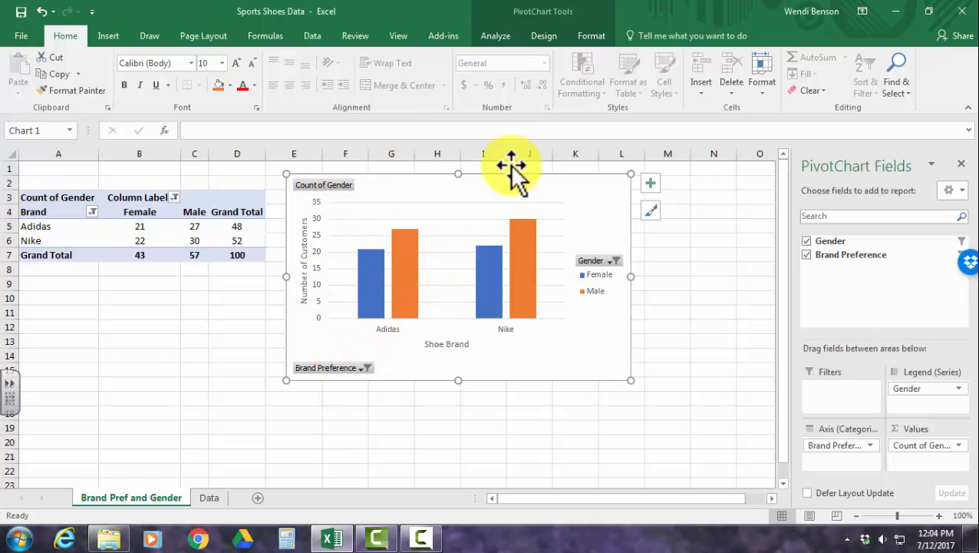
pyautogui.click(548, 38)
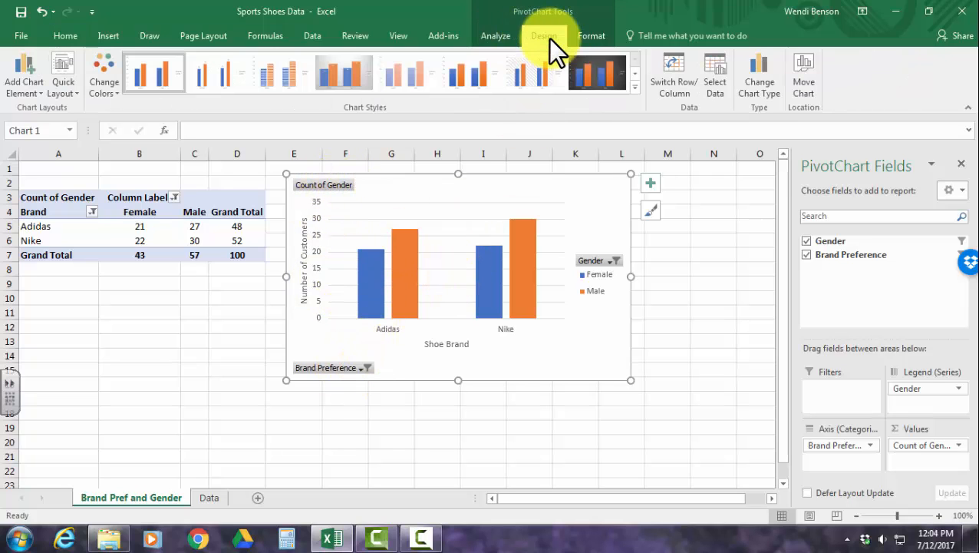
pyautogui.click(528, 270)
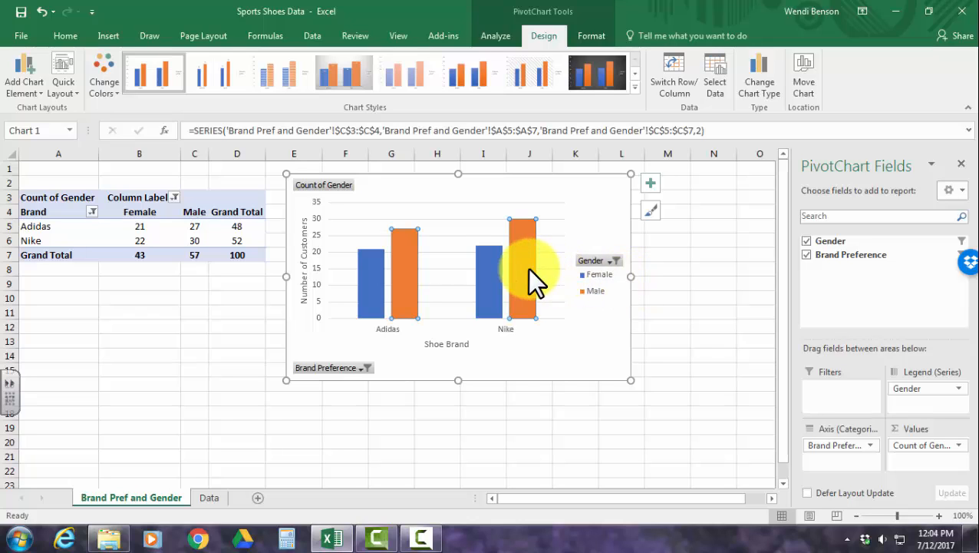
pyautogui.rightClick(527, 268)
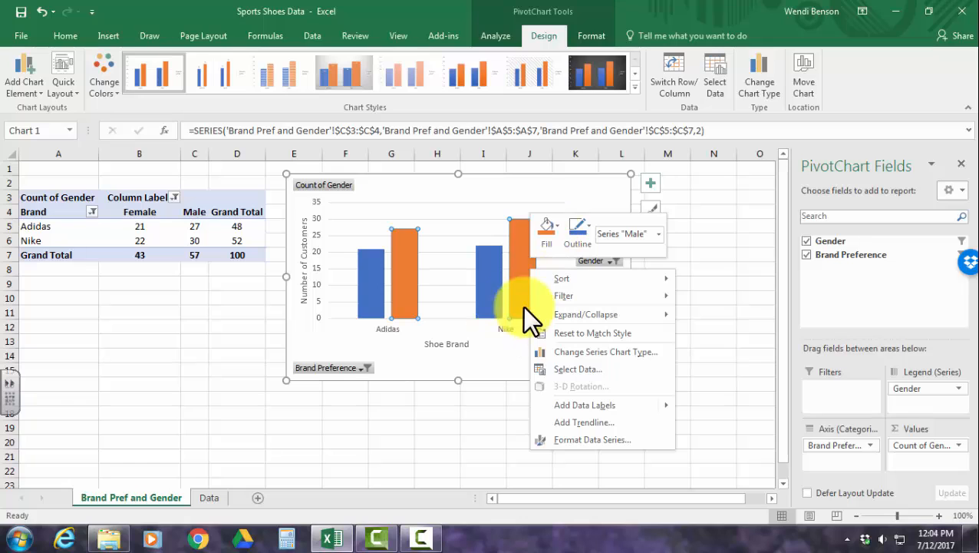
pyautogui.click(480, 373)
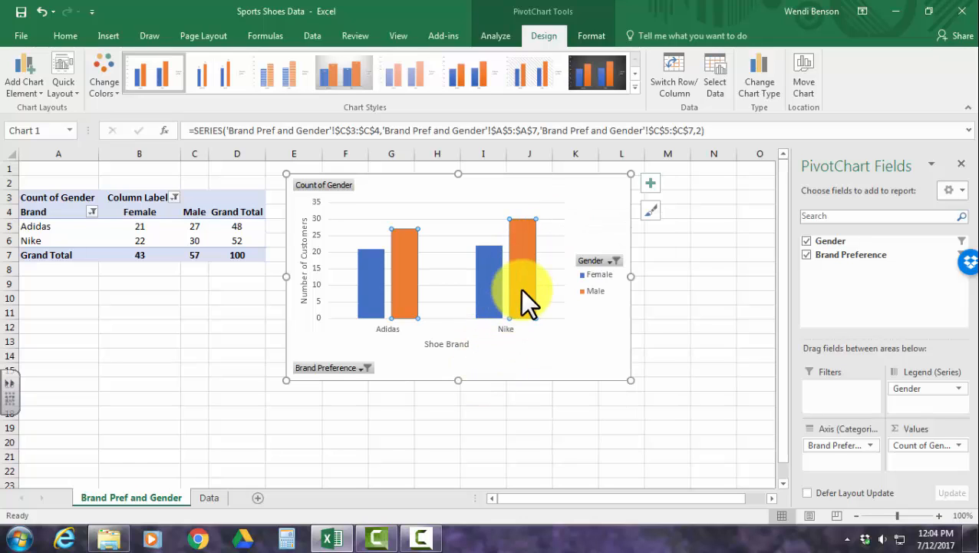
pyautogui.click(522, 290)
pyautogui.click(519, 355)
pyautogui.click(516, 265)
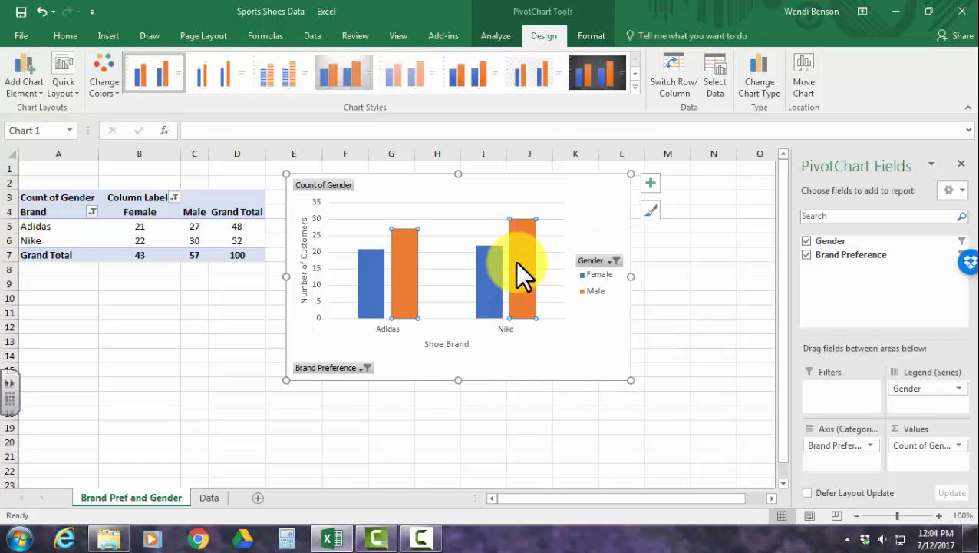
pyautogui.rightClick(524, 261)
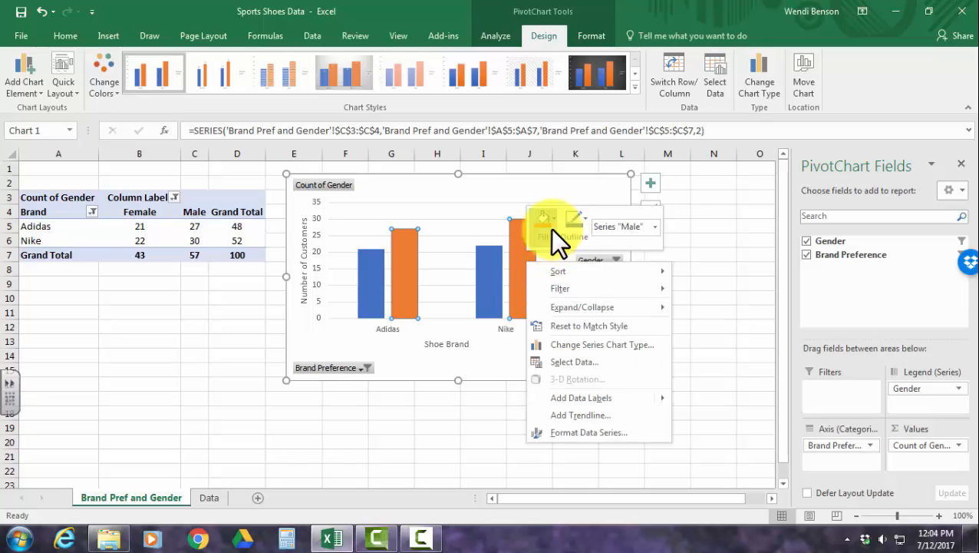
pyautogui.click(550, 228)
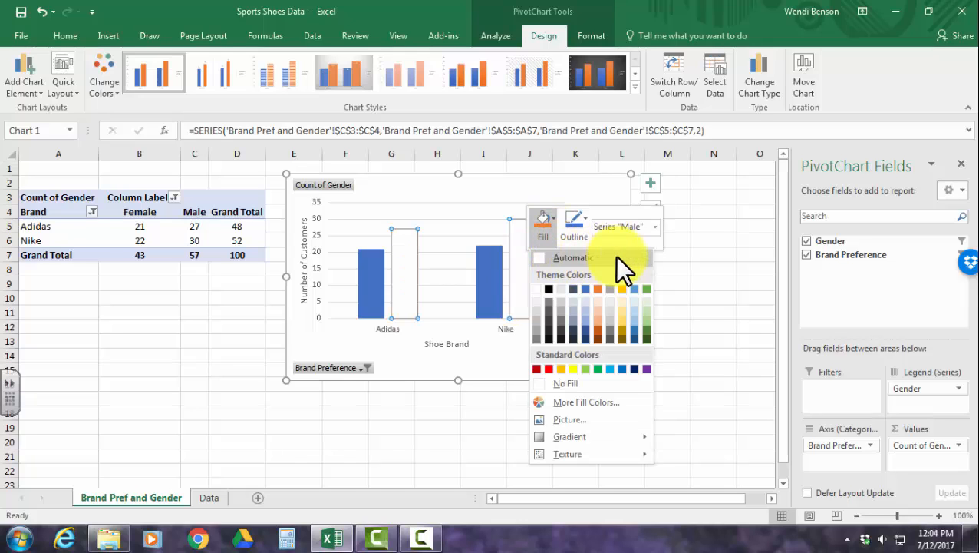
pyautogui.click(644, 289)
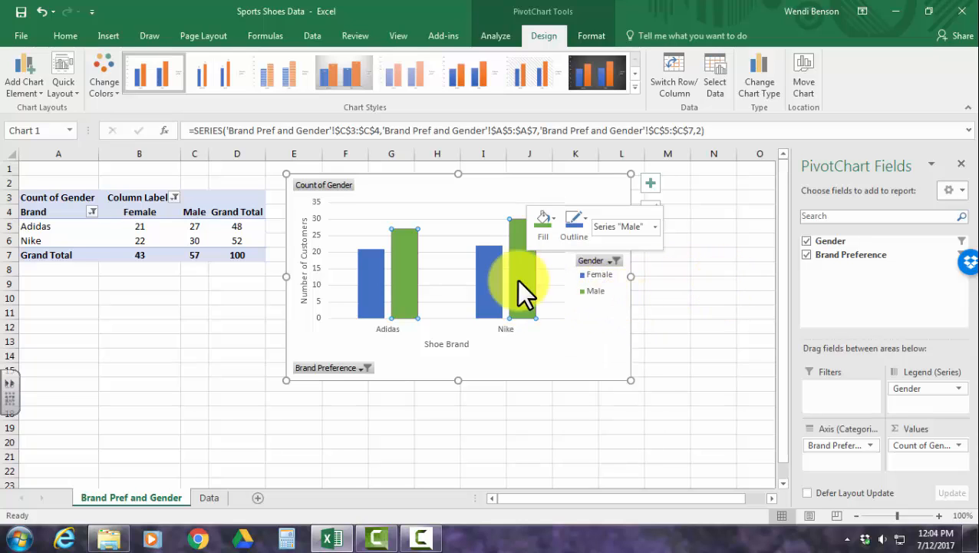
# Fill the Female series columns with the standard purple and deselect the chart.
pyautogui.click(490, 292)
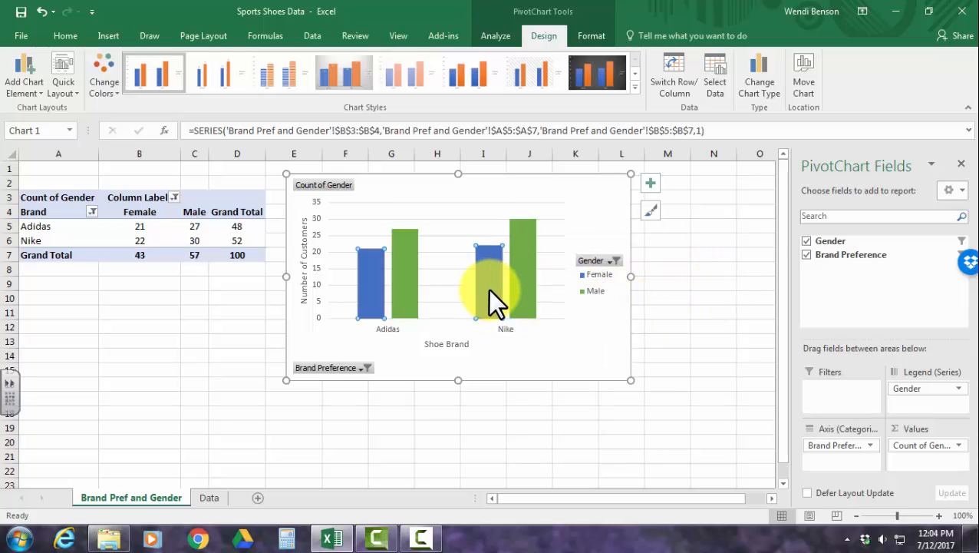
pyautogui.rightClick(488, 289)
pyautogui.click(503, 262)
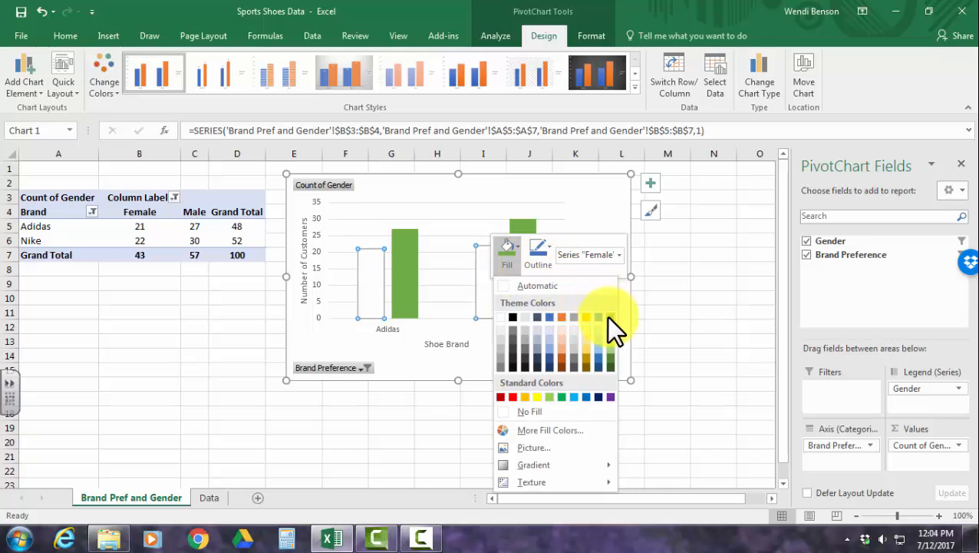
pyautogui.click(610, 397)
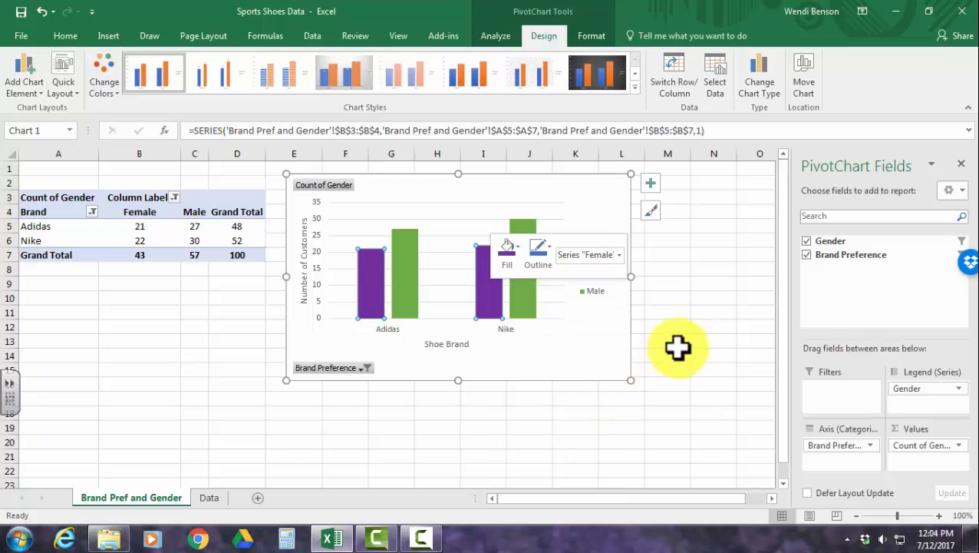
pyautogui.click(677, 349)
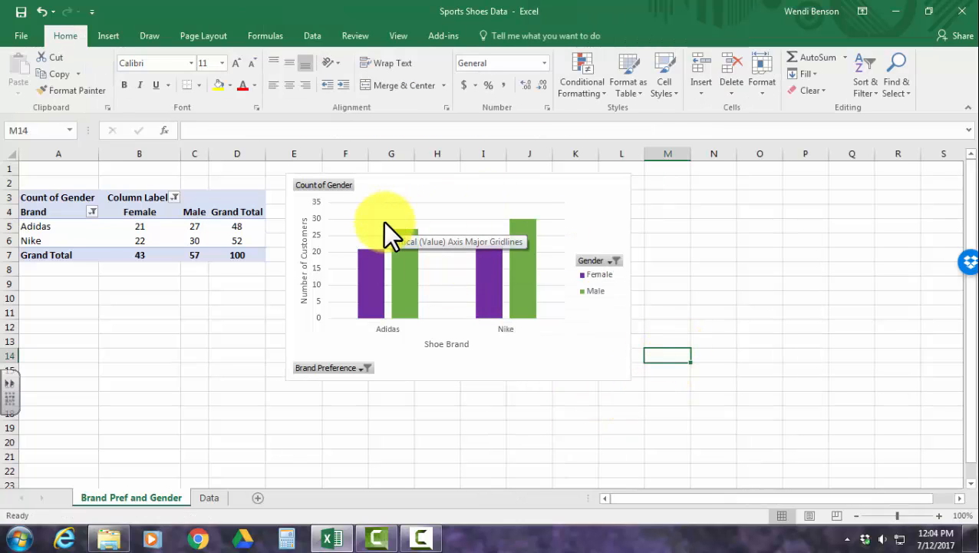
# Preview the quick layout options available for the PivotChart.
pyautogui.click(422, 189)
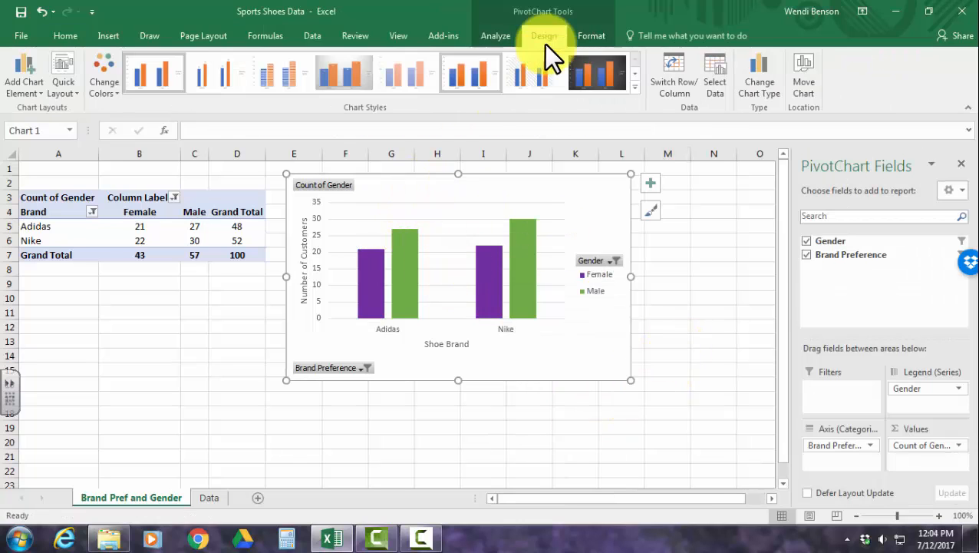
pyautogui.click(591, 36)
pyautogui.click(544, 35)
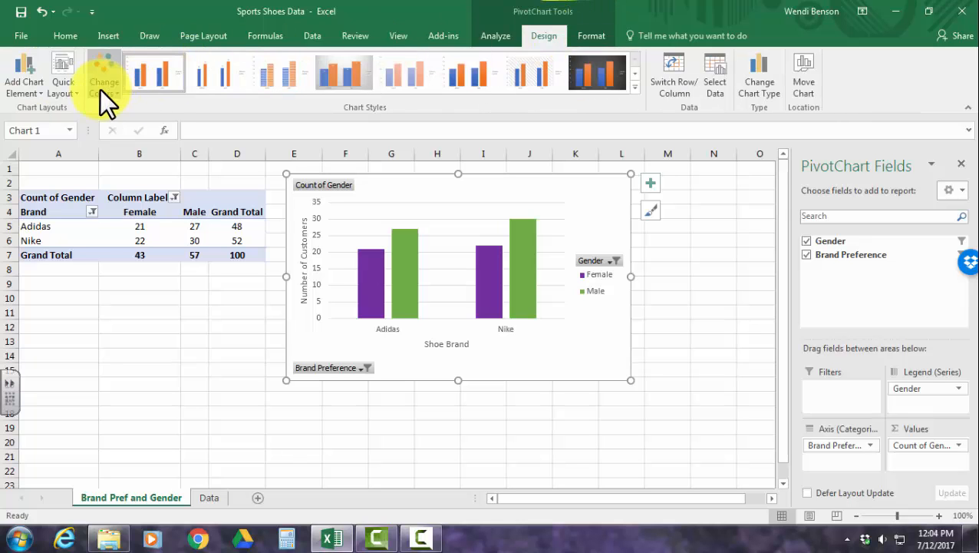
pyautogui.click(55, 75)
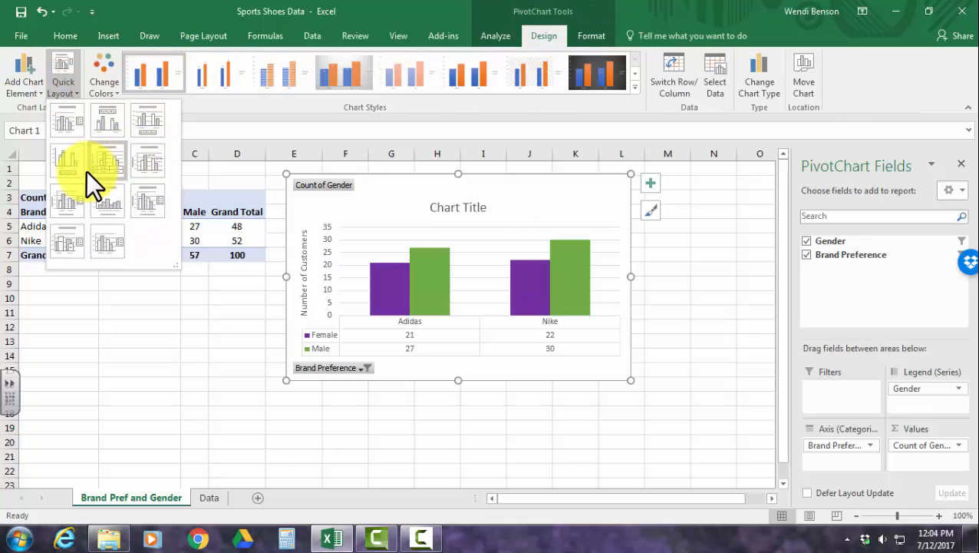
pyautogui.click(100, 245)
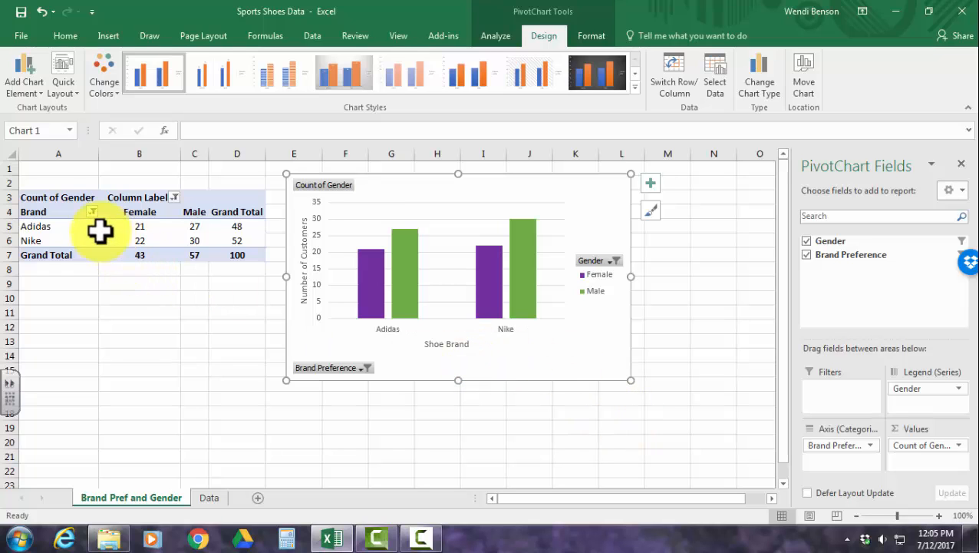
# Add Outside End data labels to both series of the PivotChart and deselect the chart.
pyautogui.moveTo(43, 199); pyautogui.dragTo(230, 253)
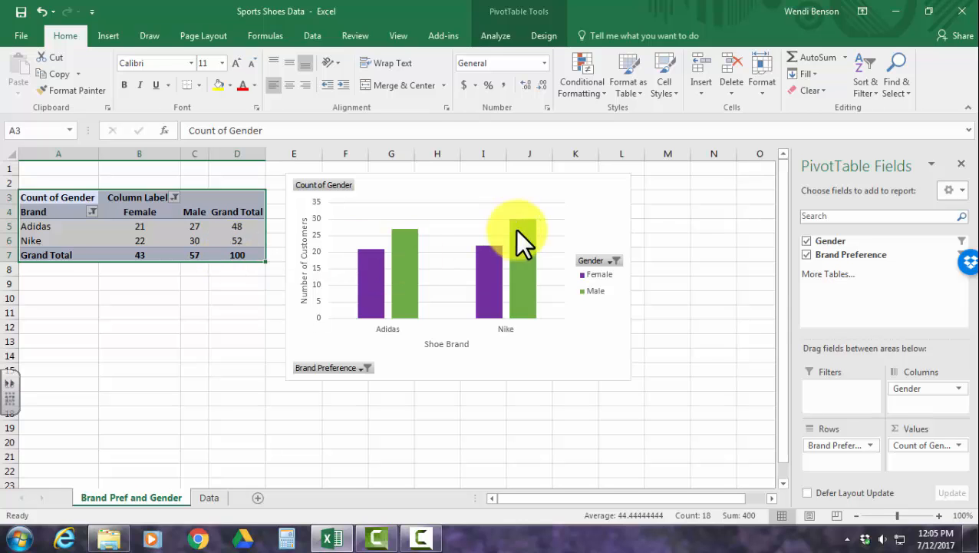
pyautogui.click(617, 207)
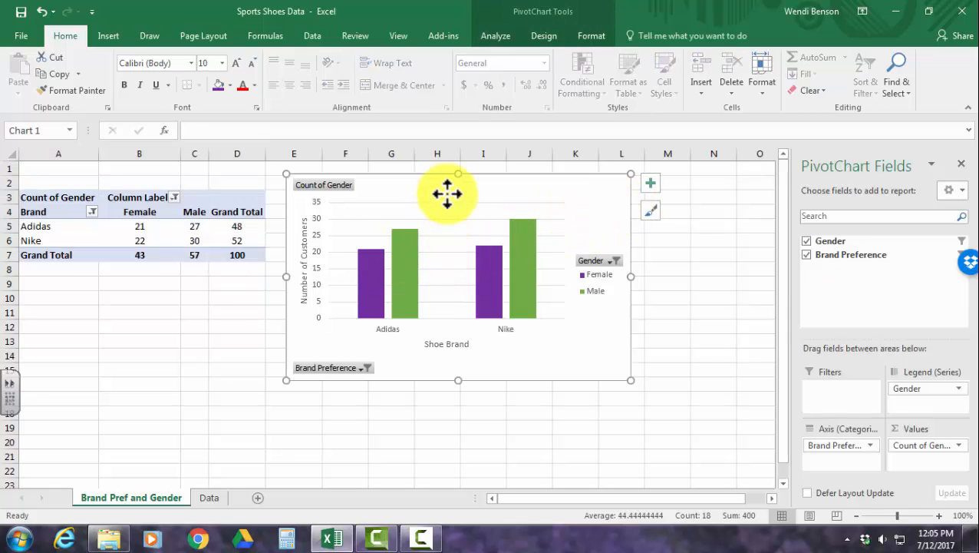
pyautogui.click(548, 35)
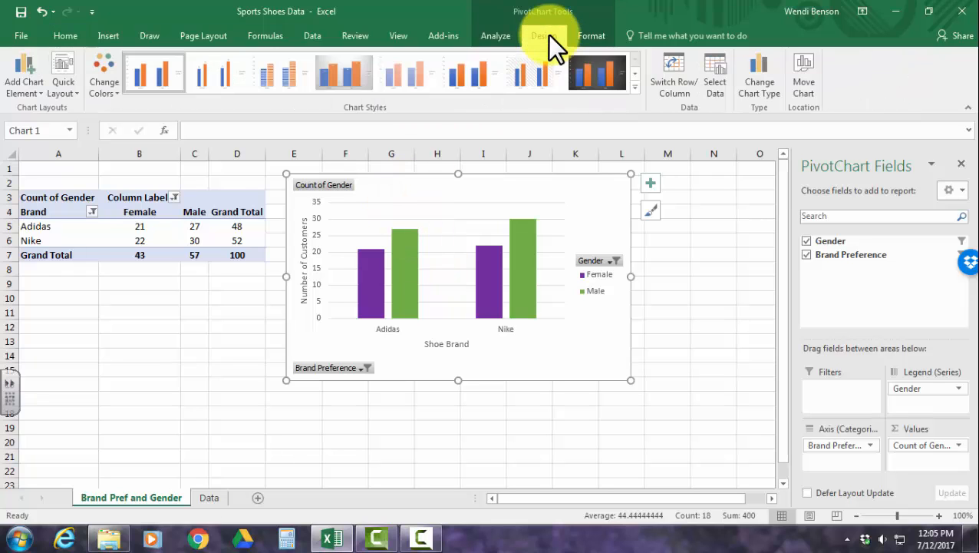
pyautogui.click(16, 88)
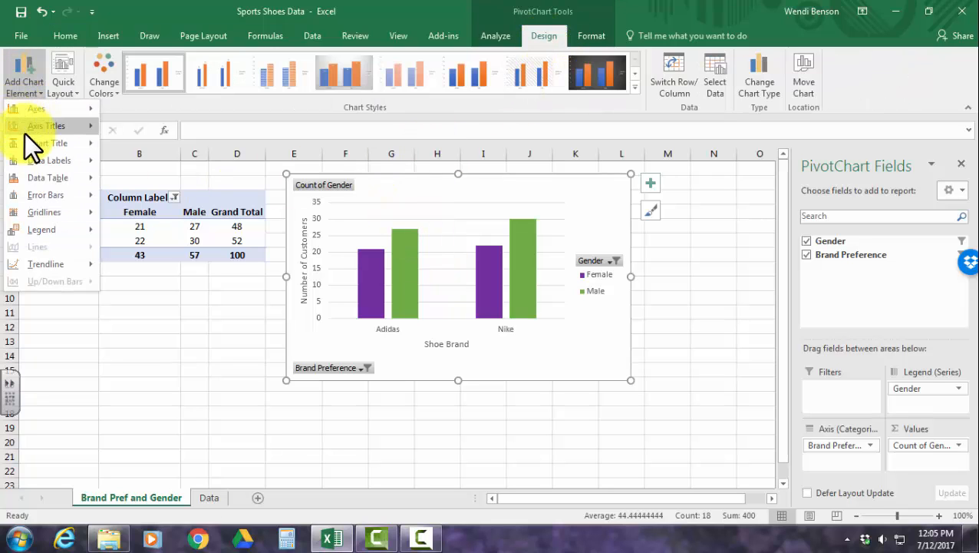
pyautogui.moveTo(63, 161)
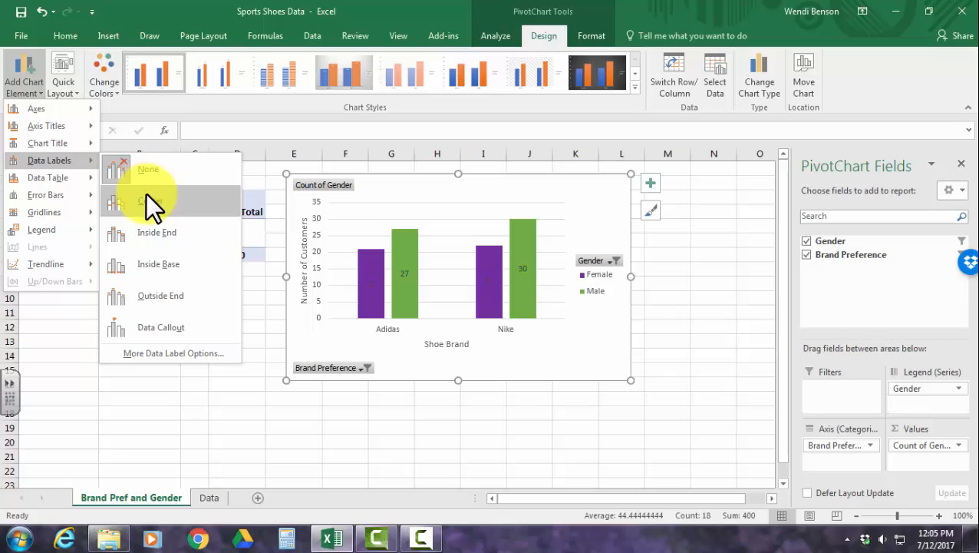
pyautogui.click(148, 293)
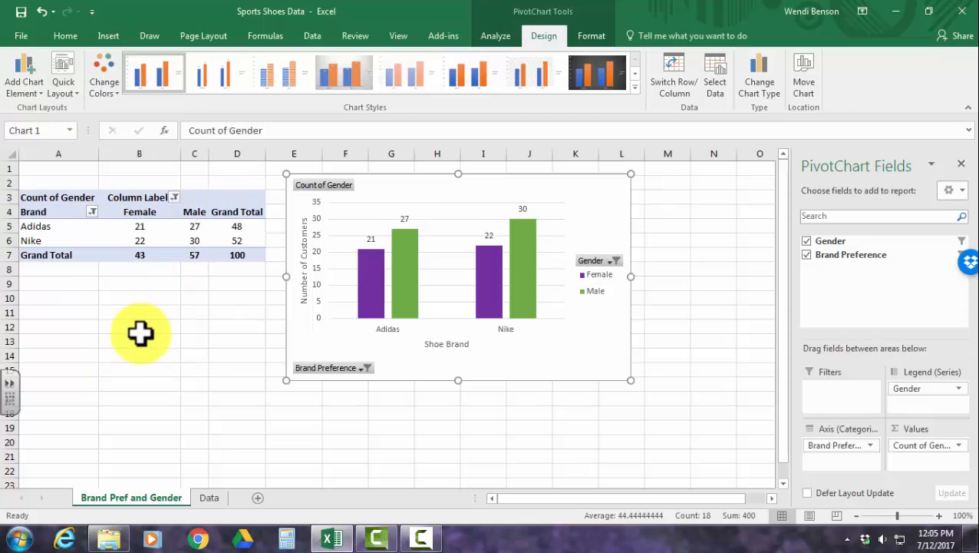
pyautogui.click(139, 328)
# Copy the whole PivotTable in A3:D7 and paste the duplicate below it, starting at cell A17.
pyautogui.moveTo(44, 198); pyautogui.dragTo(239, 261)
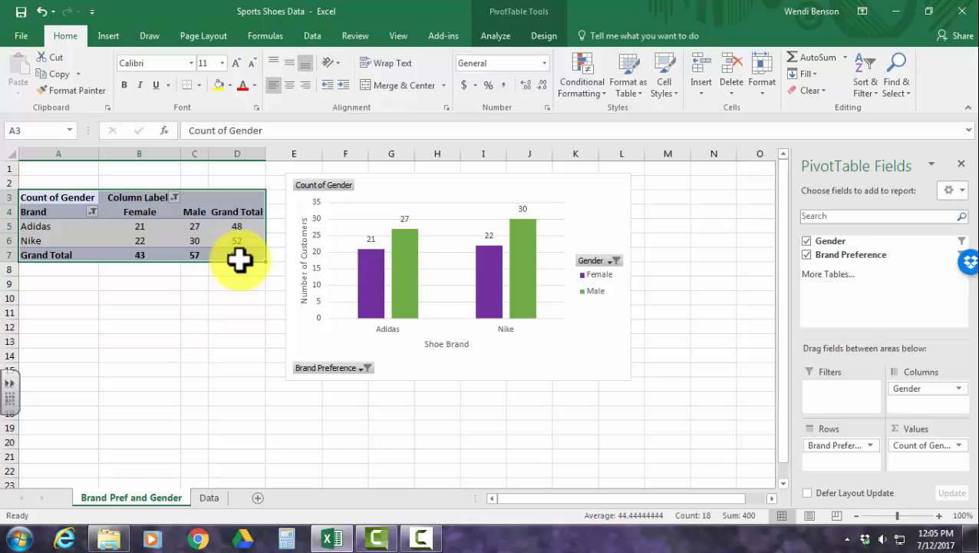
pyautogui.hotkey('ctrl', 'c')
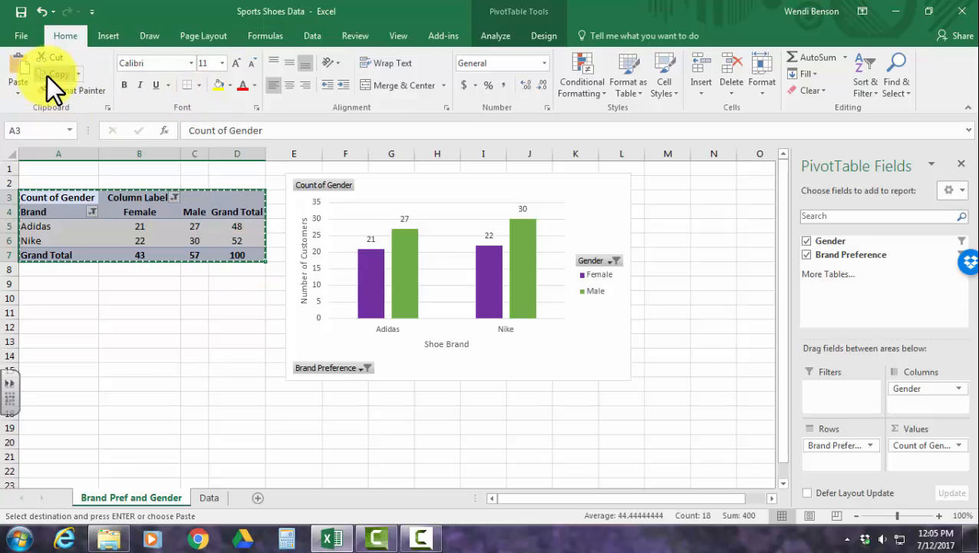
pyautogui.scroll(-2, 99, 334)
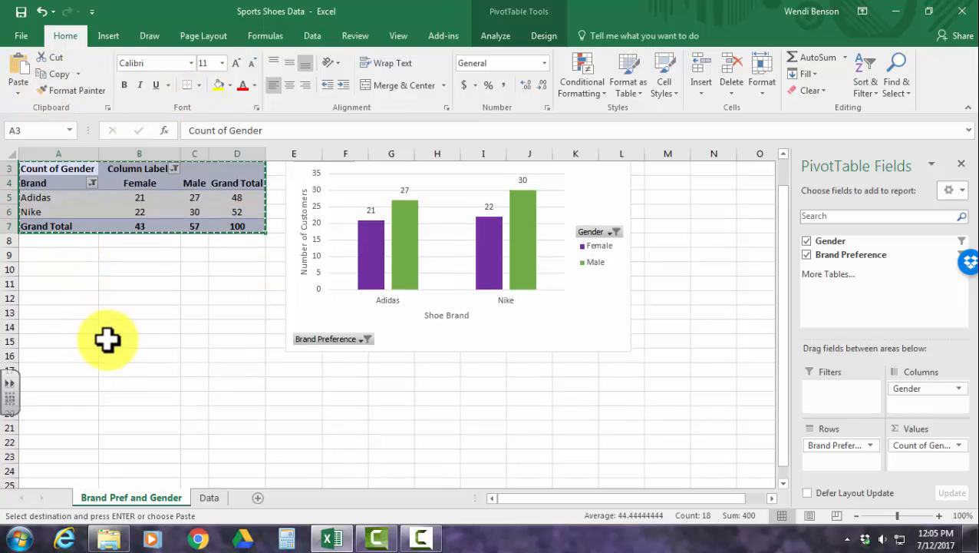
pyautogui.click(58, 314)
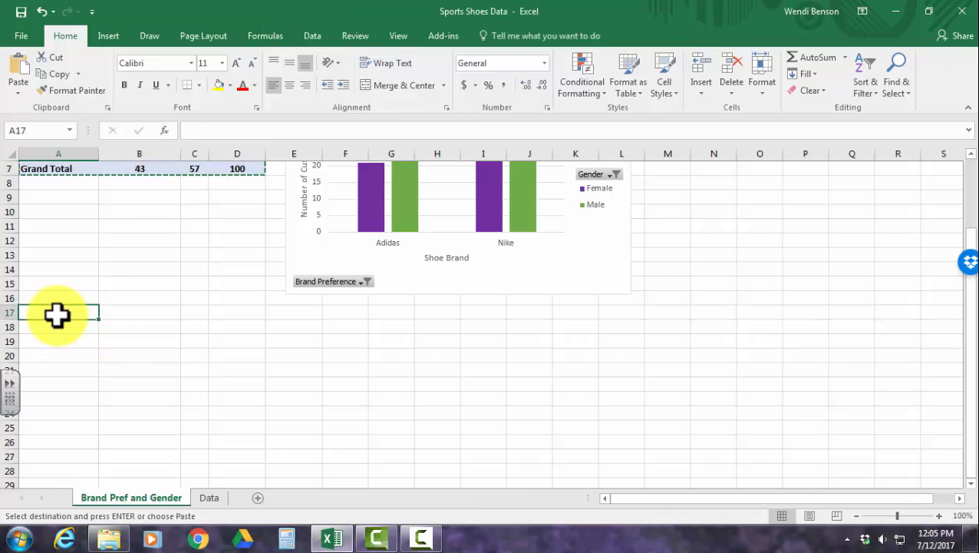
pyautogui.hotkey('ctrl', 'v')
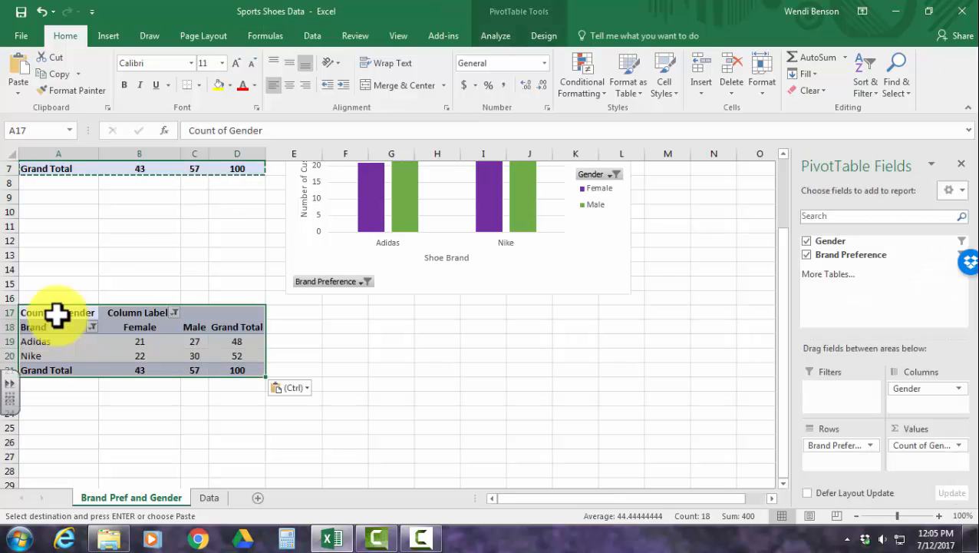
# Show the values of the duplicated lower PivotTable as % of Grand Total and compare it with the original table.
pyautogui.click(172, 341)
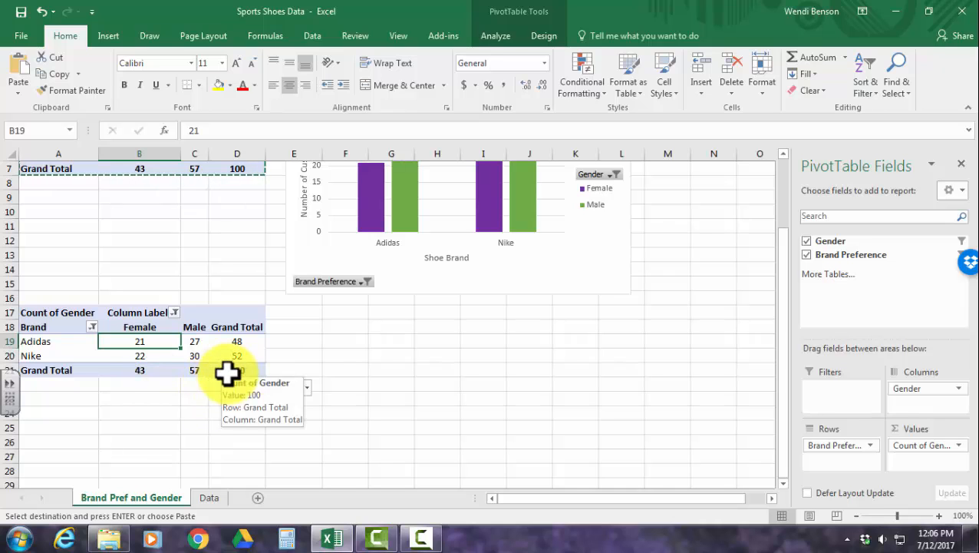
pyautogui.rightClick(194, 344)
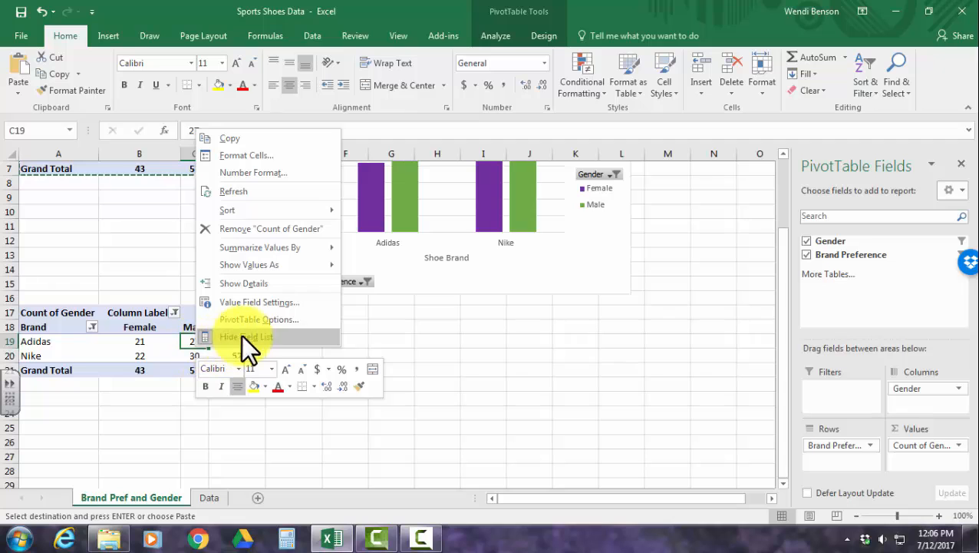
pyautogui.rightClick(157, 353)
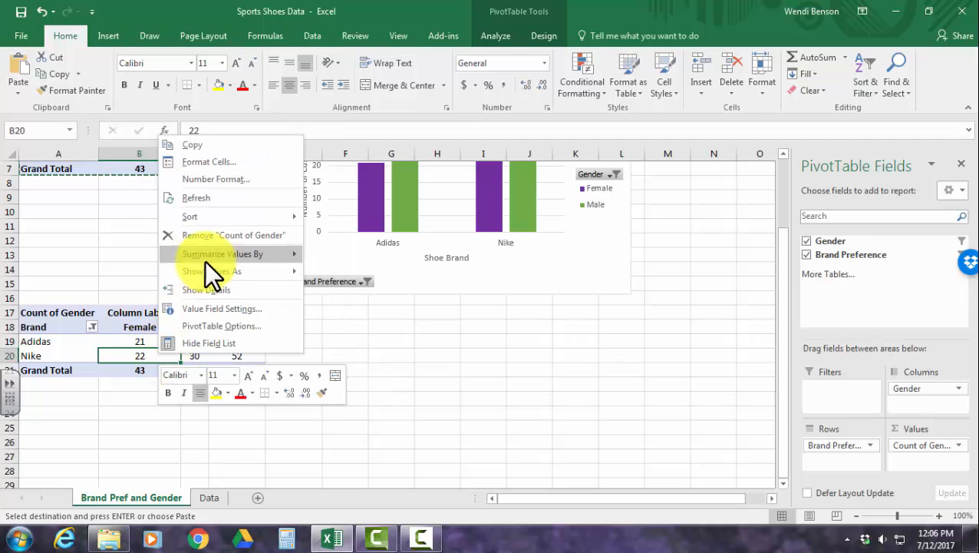
pyautogui.moveTo(222, 271)
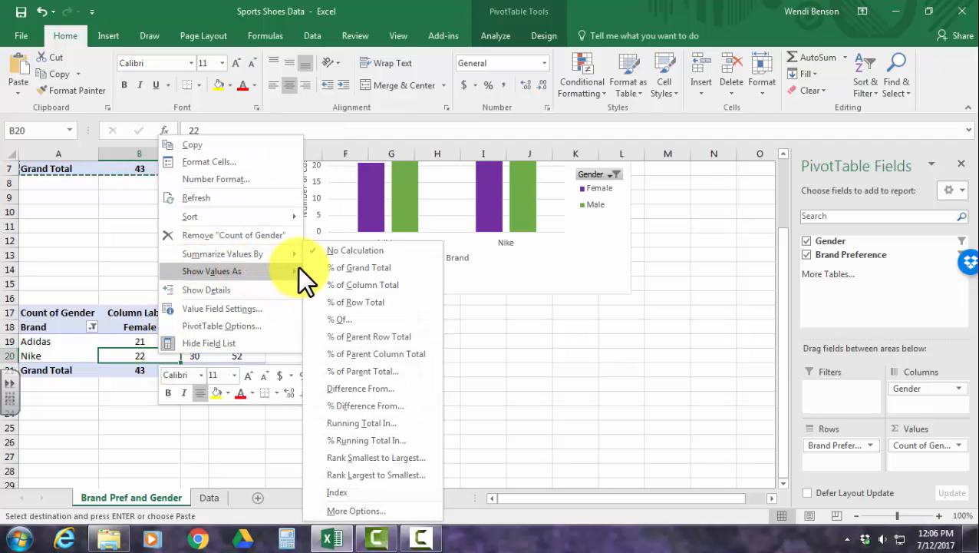
pyautogui.click(344, 269)
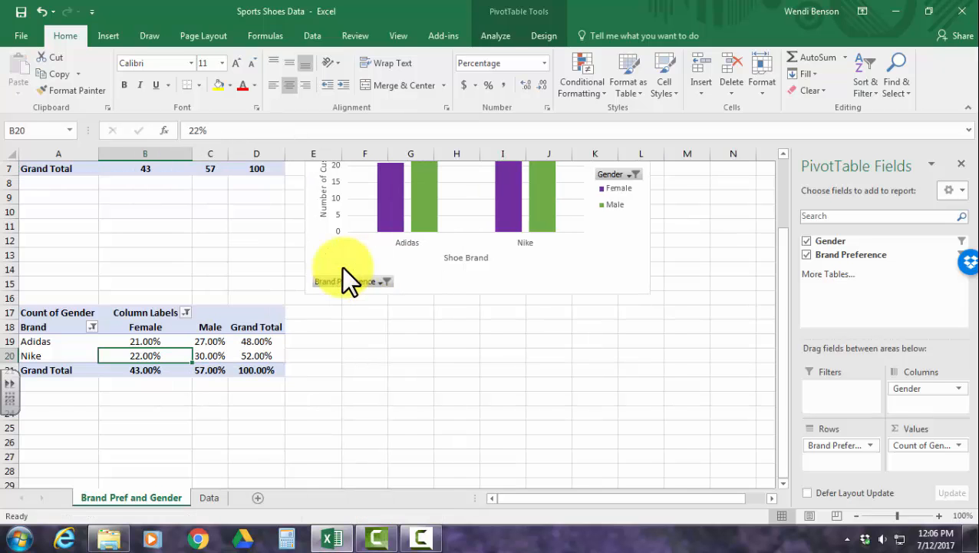
pyautogui.scroll(2, 271, 408)
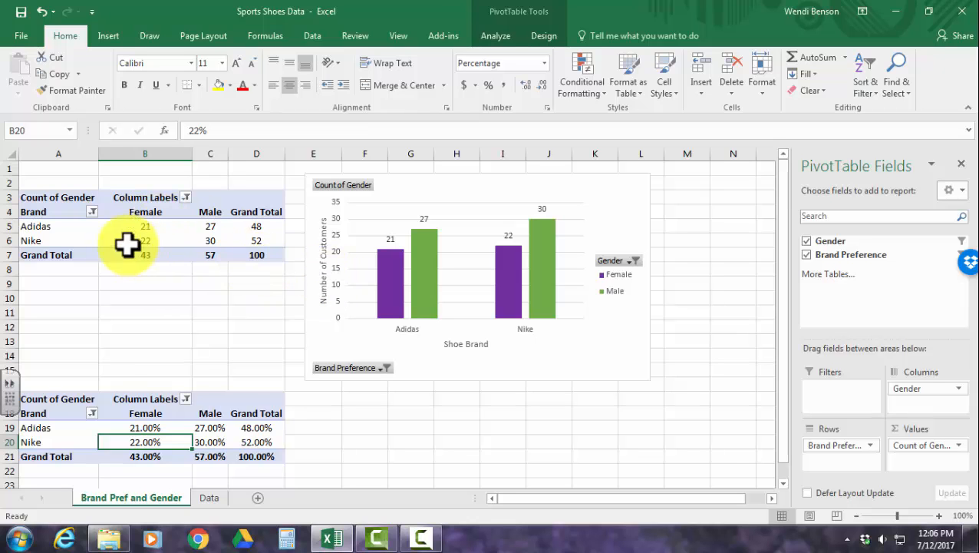
pyautogui.scroll(-1, 177, 371)
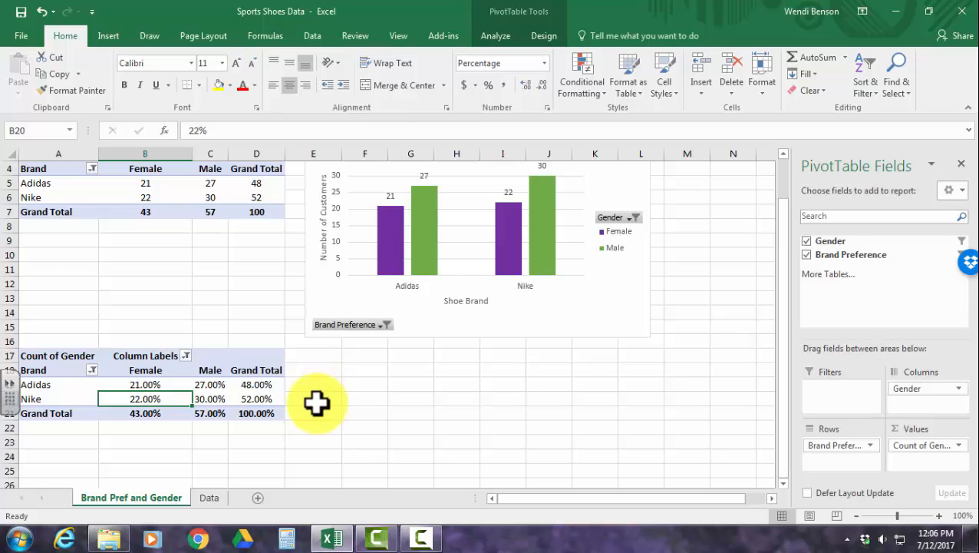
# Insert a Clustered Column PivotChart based on the lower percentage PivotTable.
pyautogui.scroll(-1, 317, 403)
pyautogui.scroll(1, 146, 305)
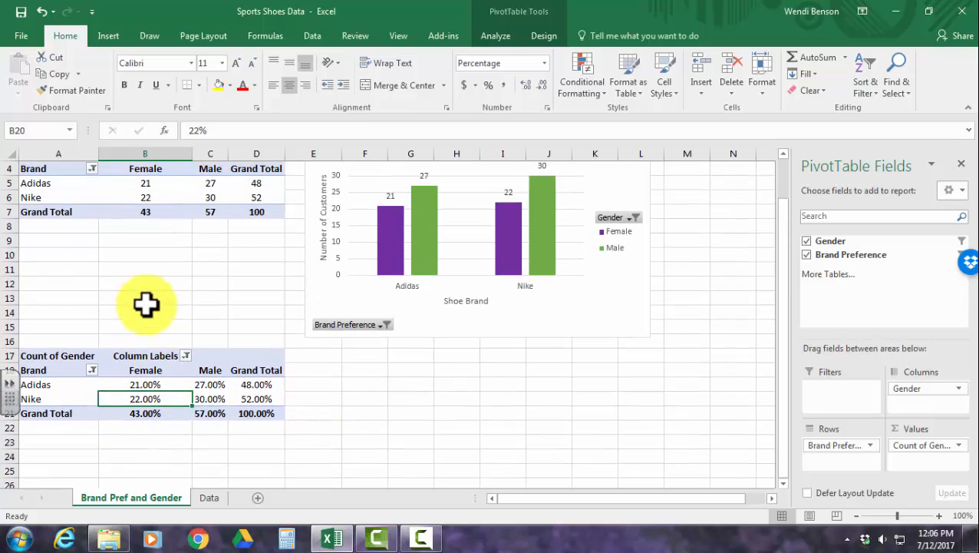
pyautogui.scroll(-1, 171, 389)
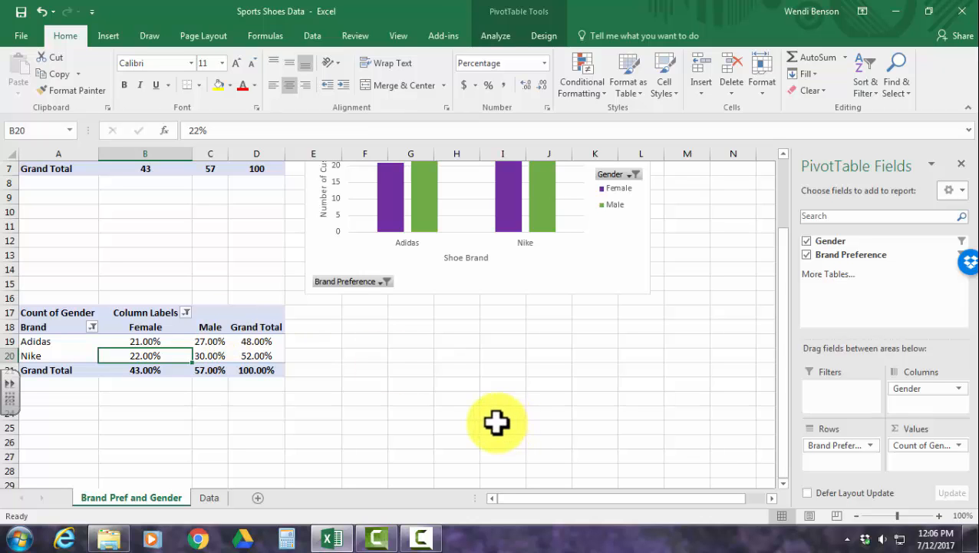
pyautogui.scroll(1, 495, 421)
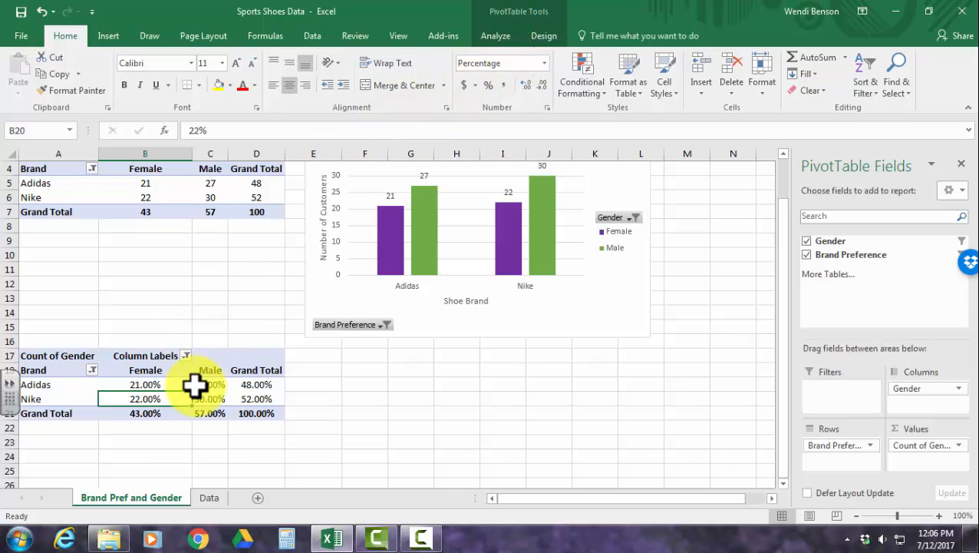
pyautogui.click(493, 36)
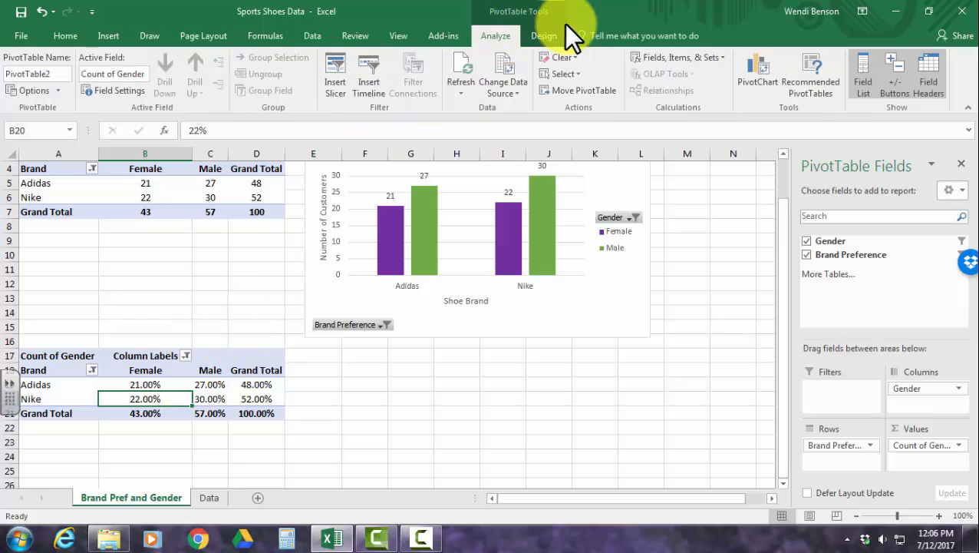
pyautogui.click(756, 69)
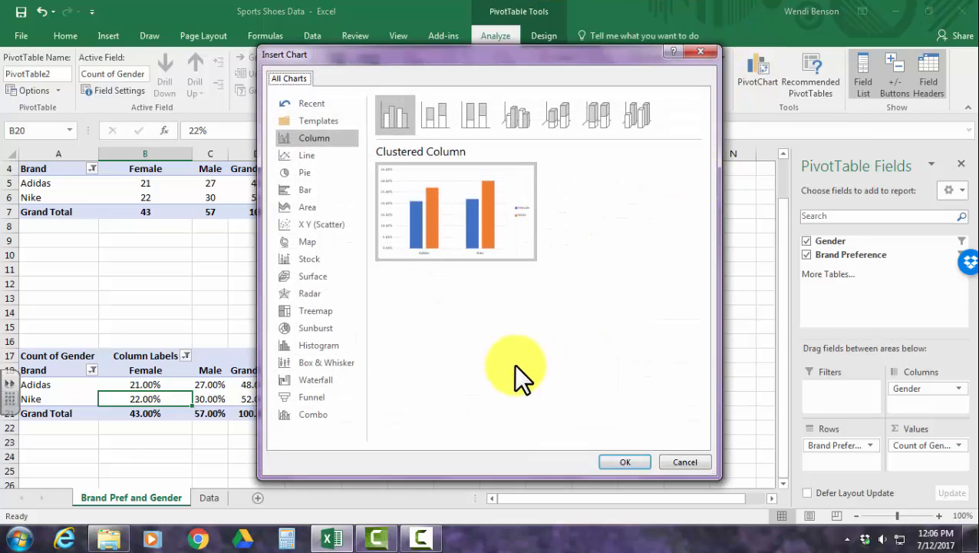
pyautogui.click(622, 462)
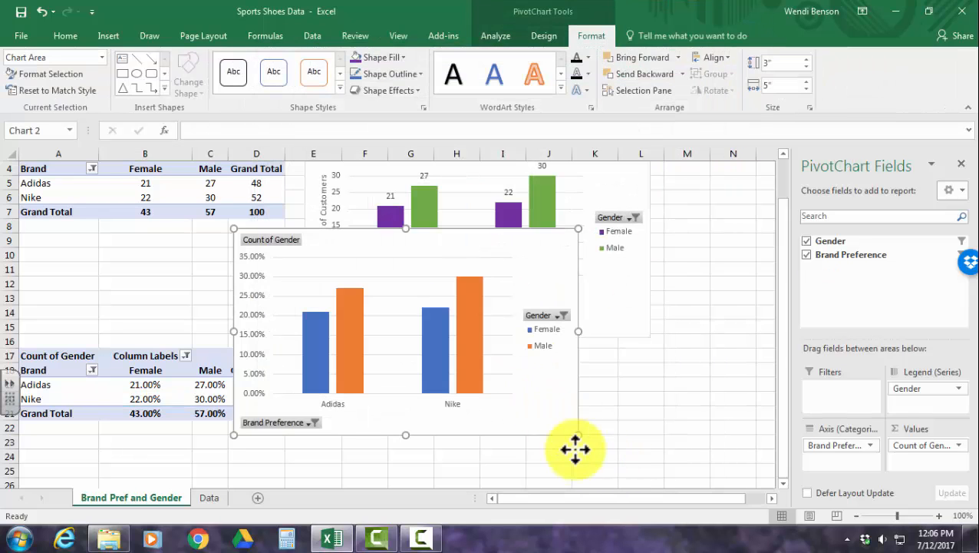
# Move the new PivotChart directly beneath the first chart, beside the percentage PivotTable.
pyautogui.moveTo(573, 448); pyautogui.dragTo(627, 316)
pyautogui.scroll(6, 582, 395)
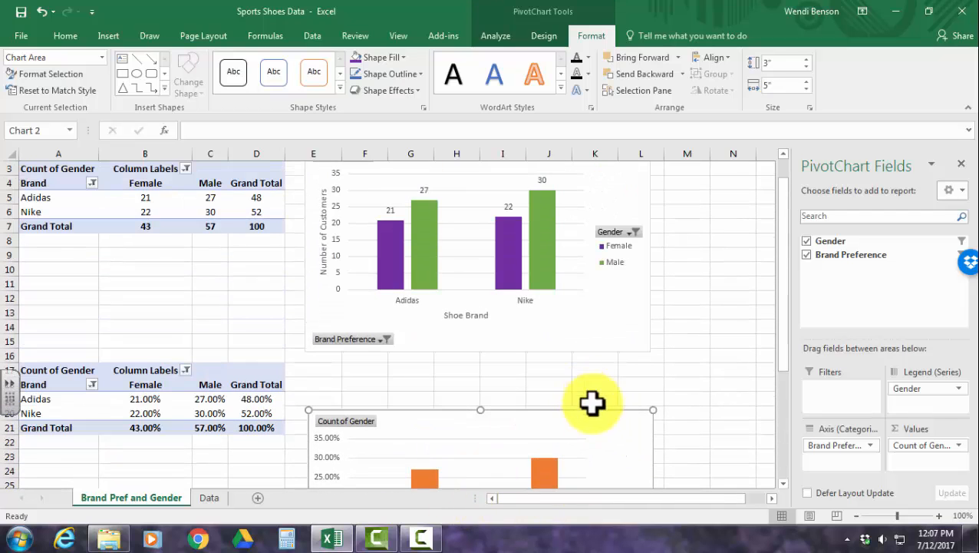
pyautogui.moveTo(591, 427); pyautogui.dragTo(586, 383)
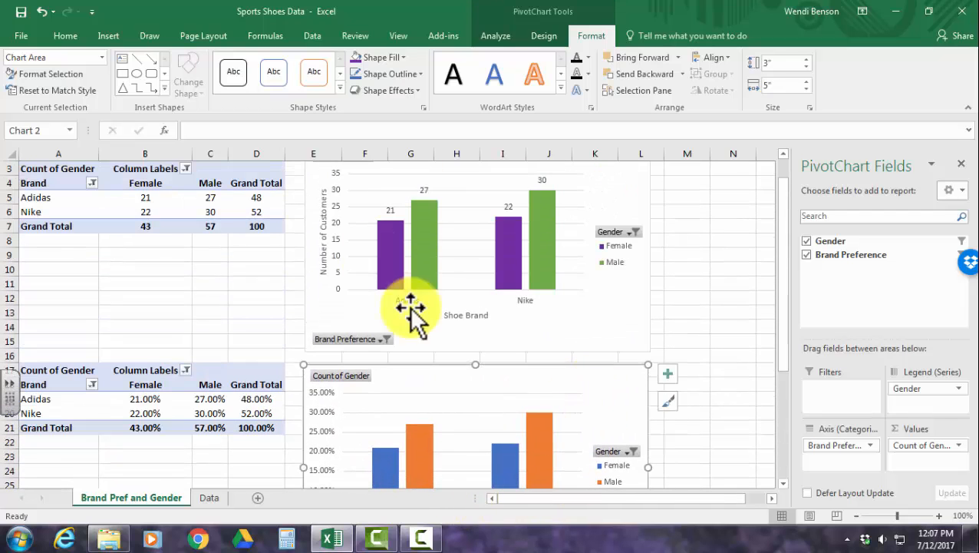
pyautogui.scroll(-2, 507, 332)
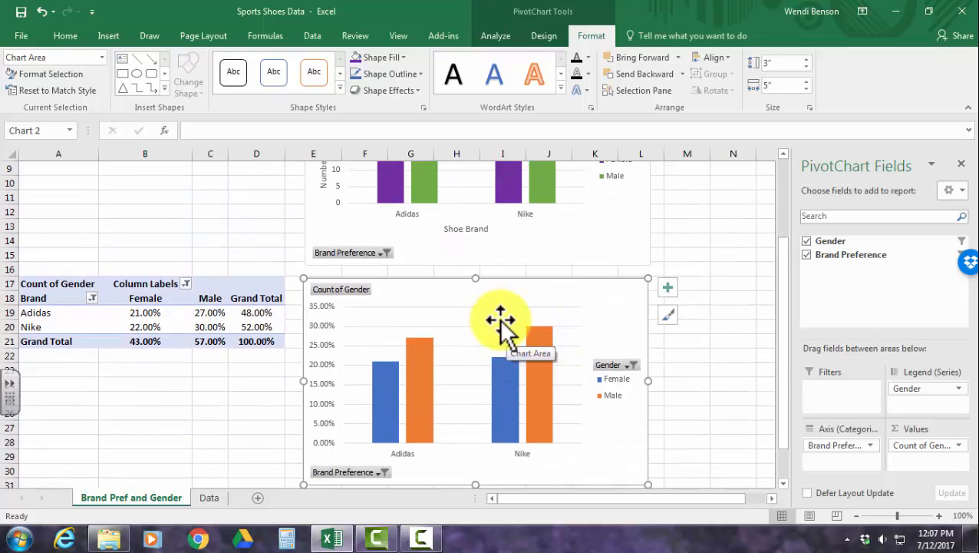
# Add primary horizontal and primary vertical axis titles to the percentage PivotChart.
pyautogui.click(544, 36)
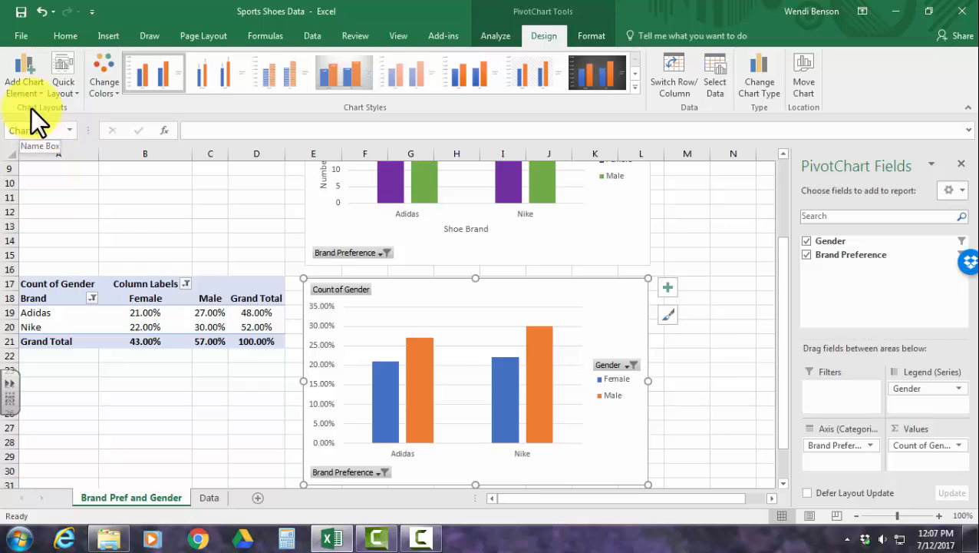
pyautogui.click(28, 87)
pyautogui.moveTo(28, 125)
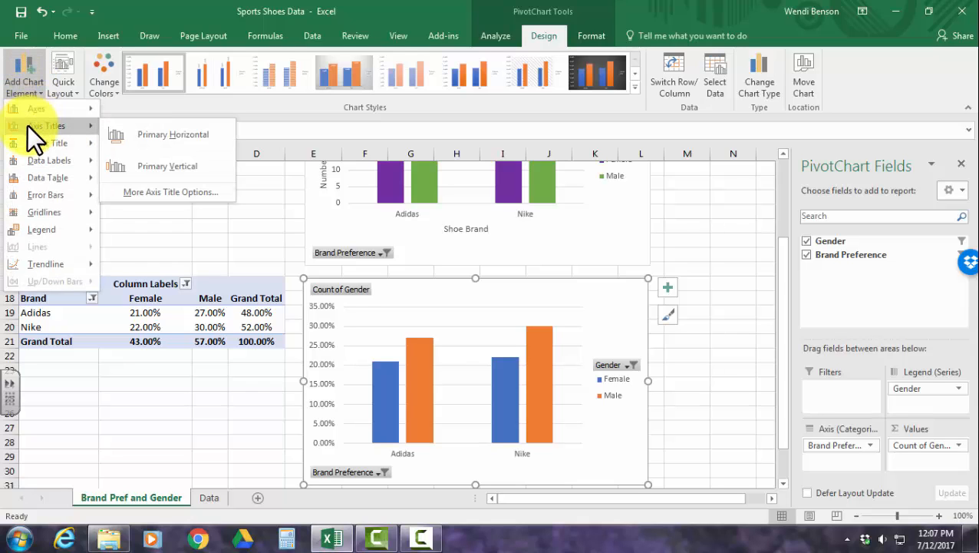
pyautogui.click(152, 136)
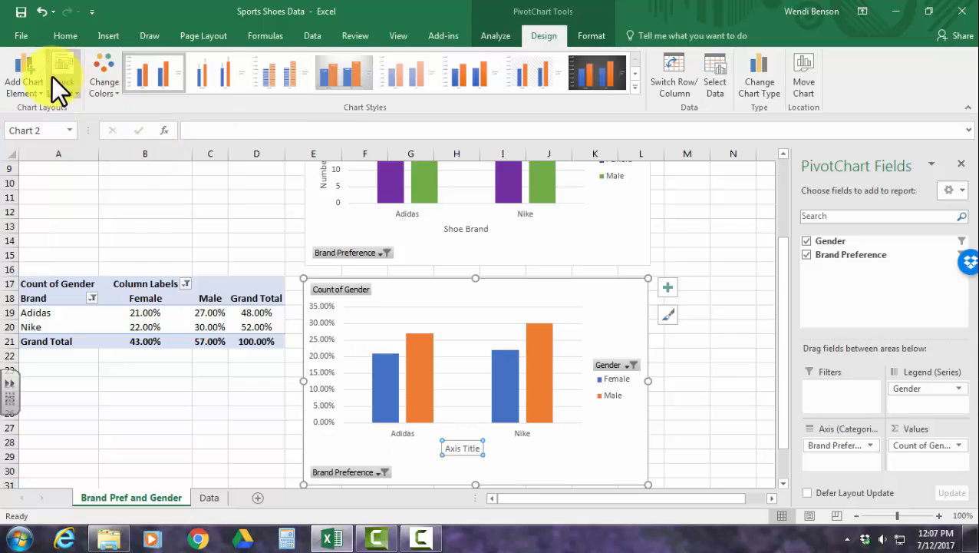
pyautogui.click(32, 79)
pyautogui.moveTo(40, 125)
pyautogui.click(152, 157)
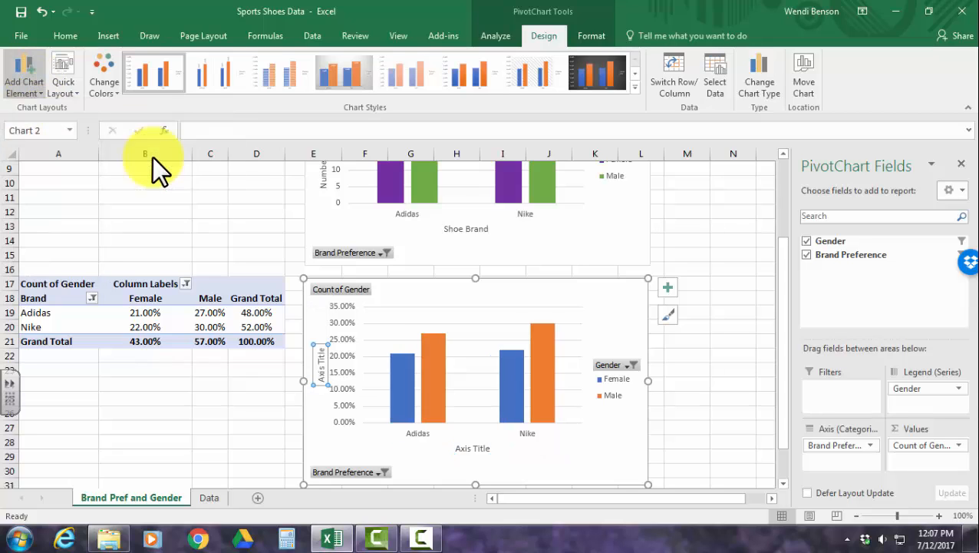
# Change the horizontal axis title of the percentage chart to "Shoe Brand".
pyautogui.click(476, 450)
pyautogui.tripleClick(477, 449)
pyautogui.write('S')
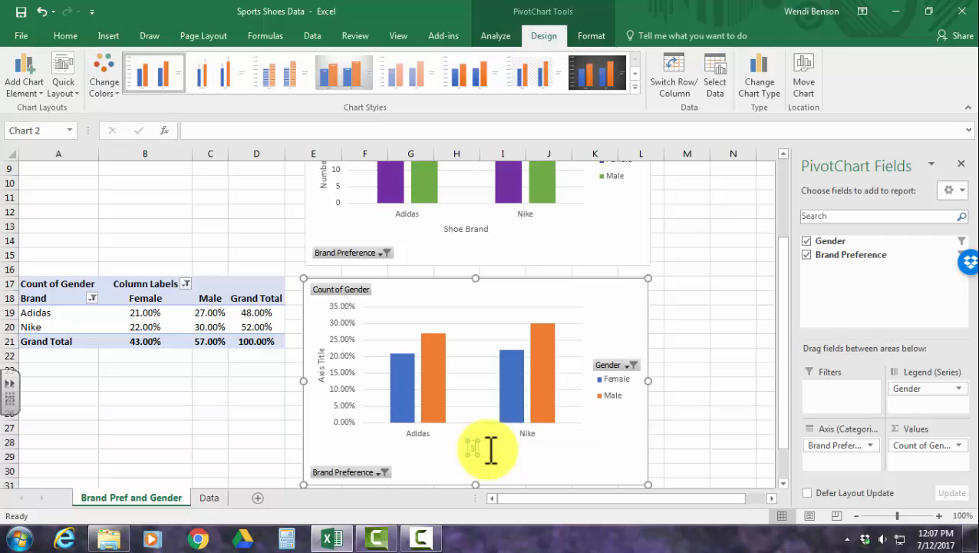
pyautogui.write('hoe B')
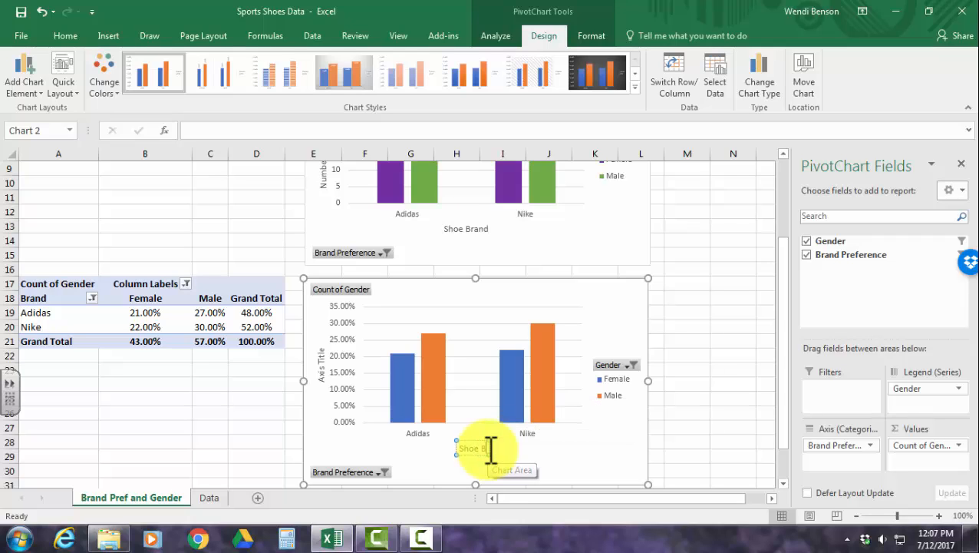
pyautogui.write('rand')
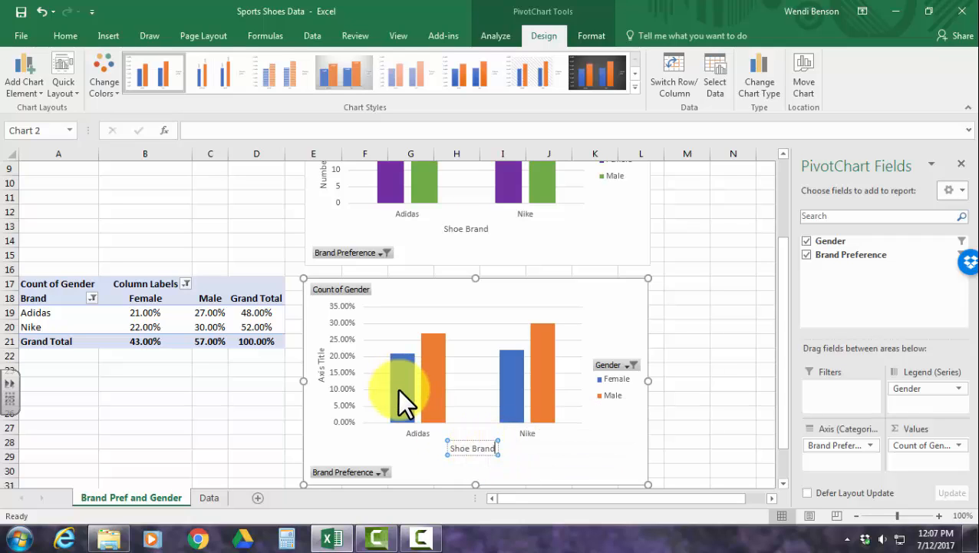
# Change the vertical axis title of the percentage chart to "Percentage of Customers".
pyautogui.click(317, 354)
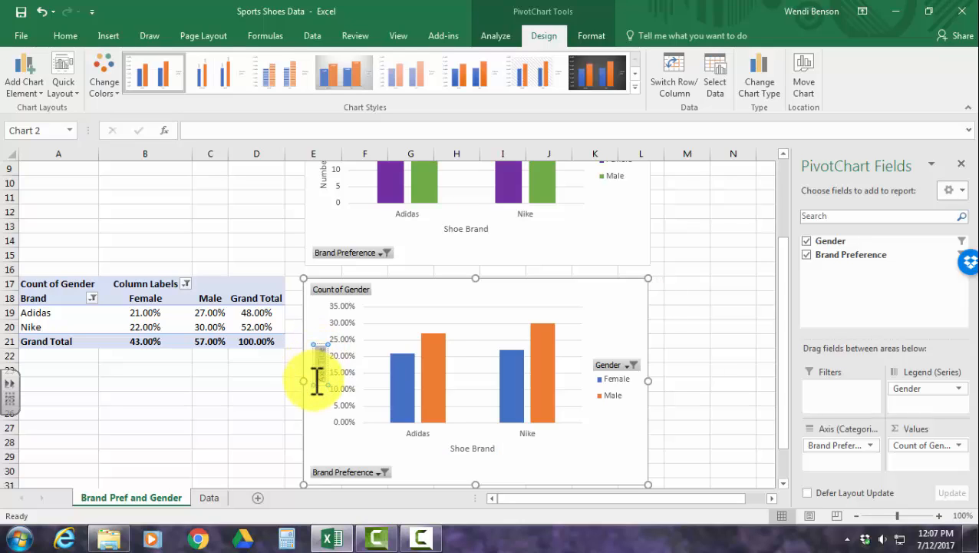
pyautogui.tripleClick(313, 379)
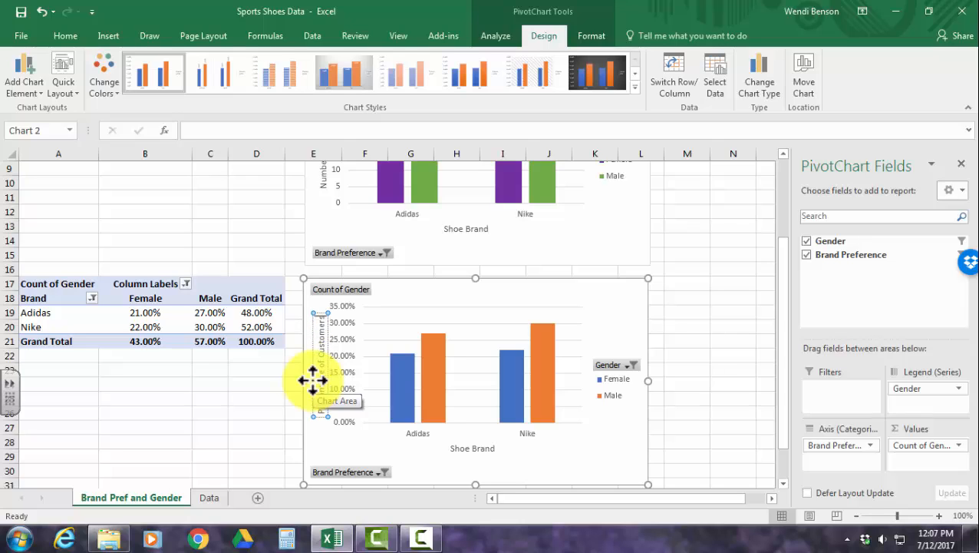
pyautogui.click(546, 301)
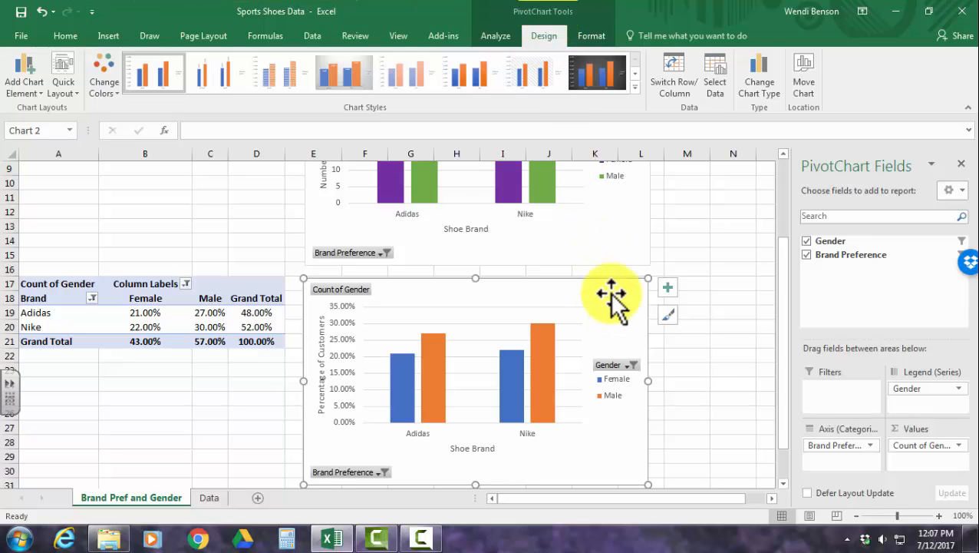
# Add Outside End data labels to both series of the percentage PivotChart.
pyautogui.click(26, 84)
pyautogui.moveTo(43, 160)
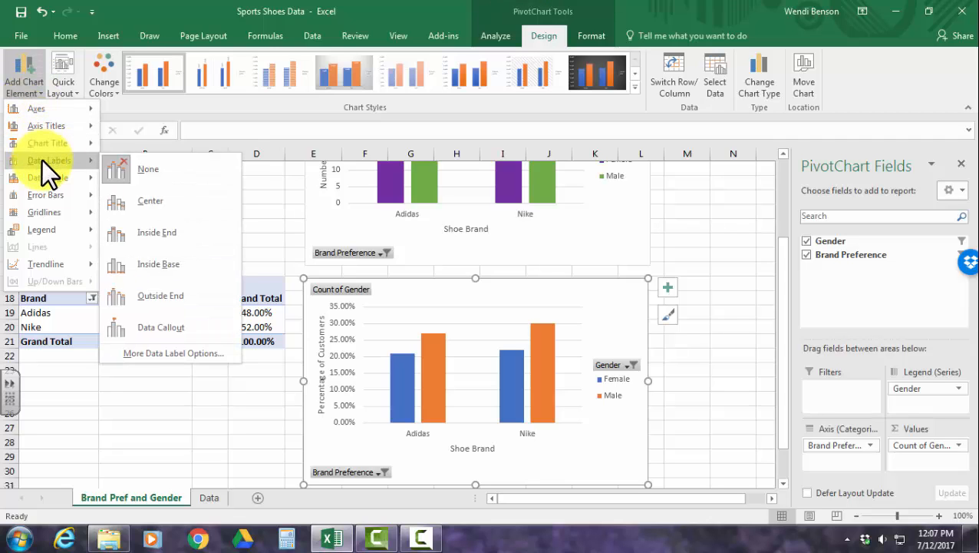
pyautogui.click(170, 296)
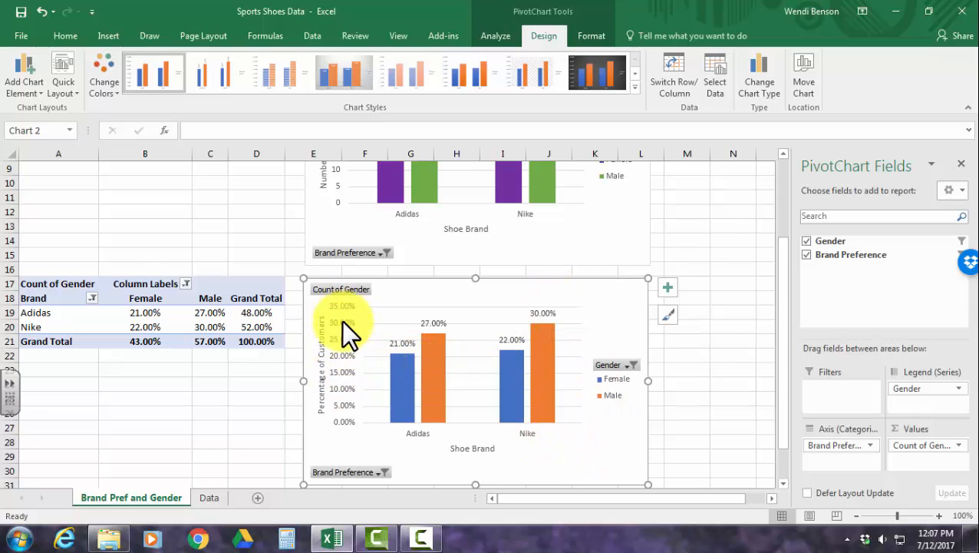
# Set the maximum bound of the percentage chart's vertical axis to 1, close the axis formatting and deselect the chart.
pyautogui.scroll(3, 562, 389)
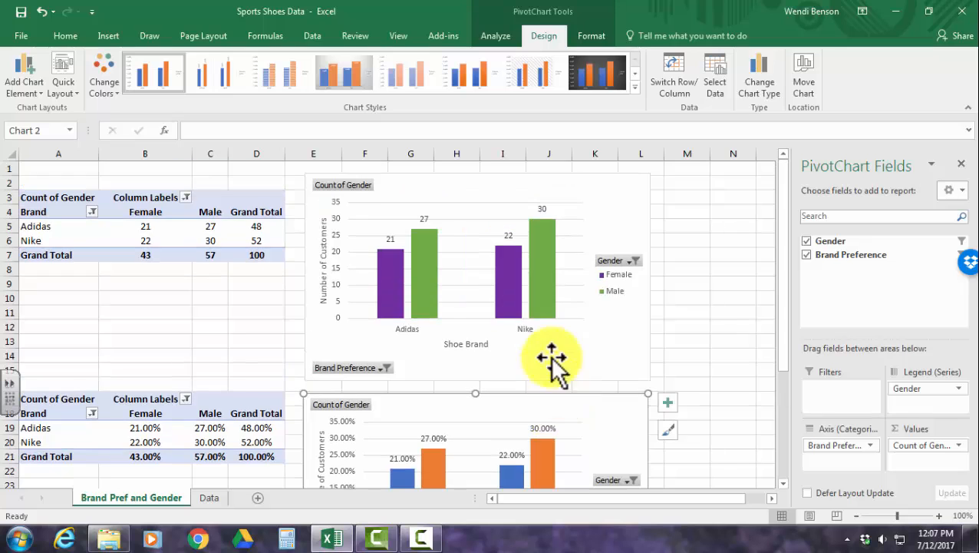
pyautogui.scroll(-1, 558, 368)
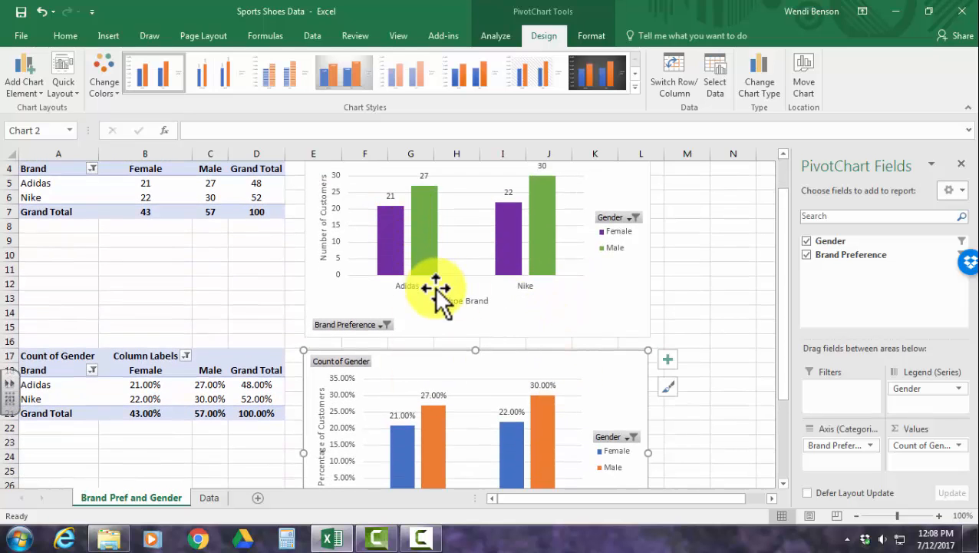
pyautogui.scroll(-2, 438, 291)
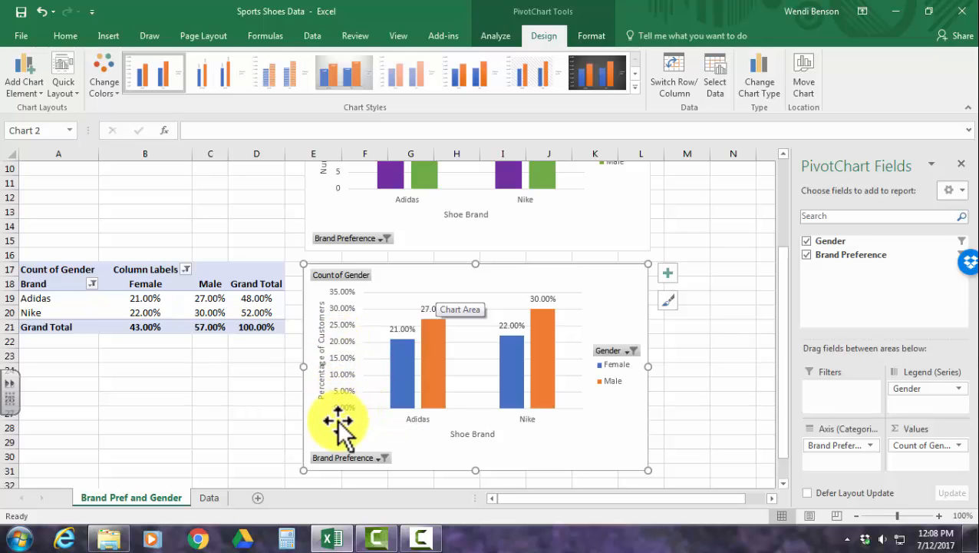
pyautogui.rightClick(342, 324)
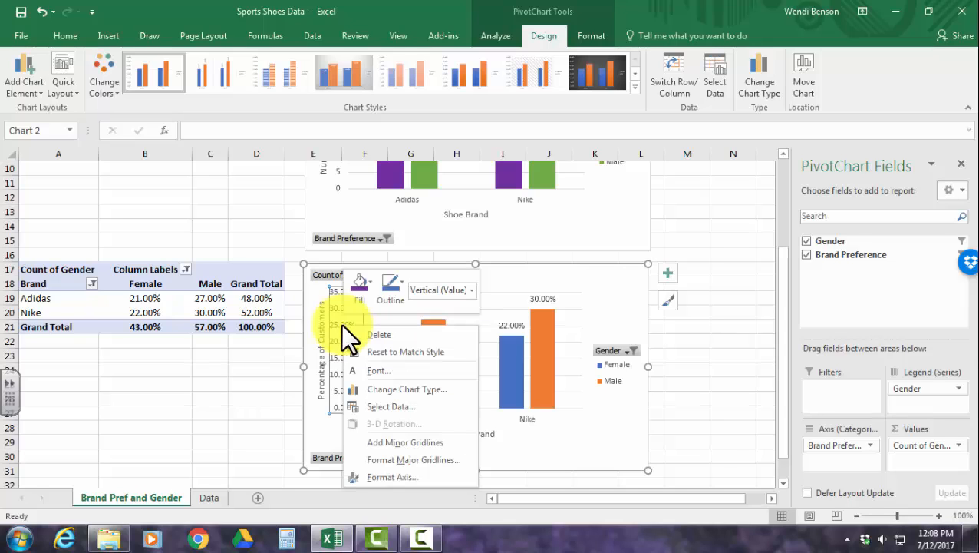
pyautogui.click(374, 471)
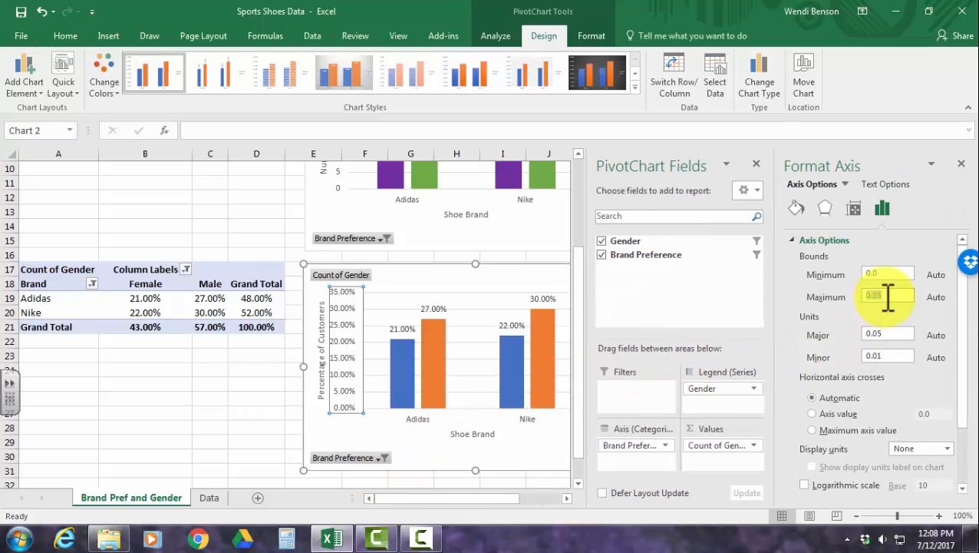
pyautogui.write('1')
pyautogui.press('Return')
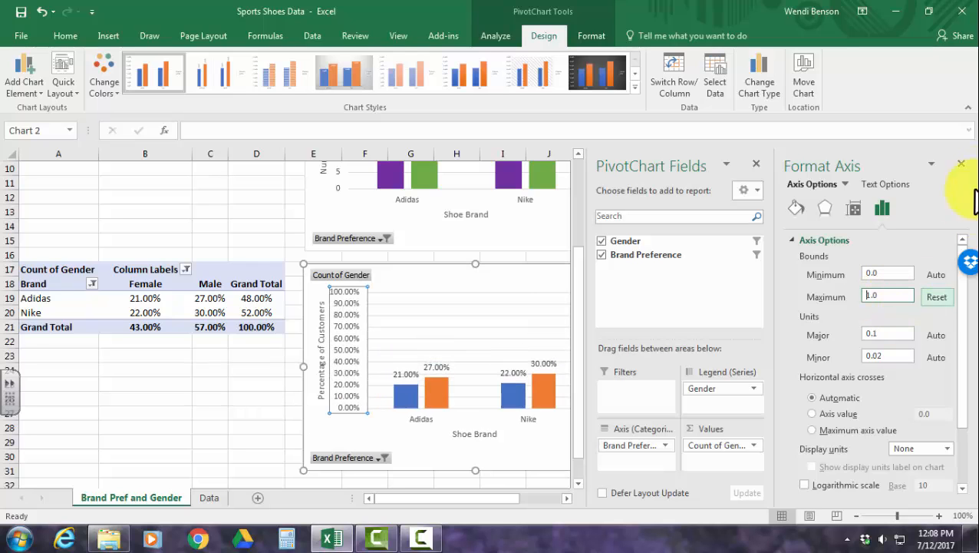
pyautogui.click(961, 165)
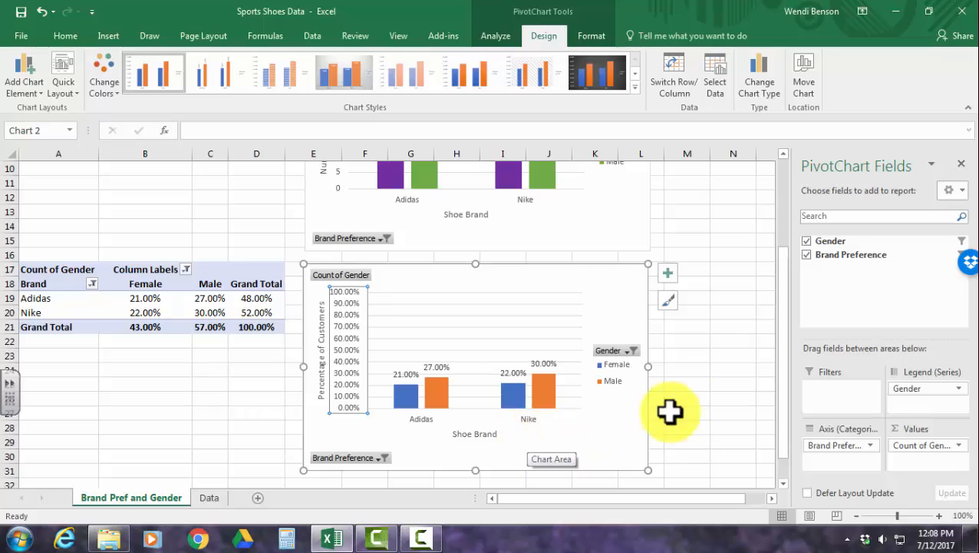
pyautogui.click(726, 401)
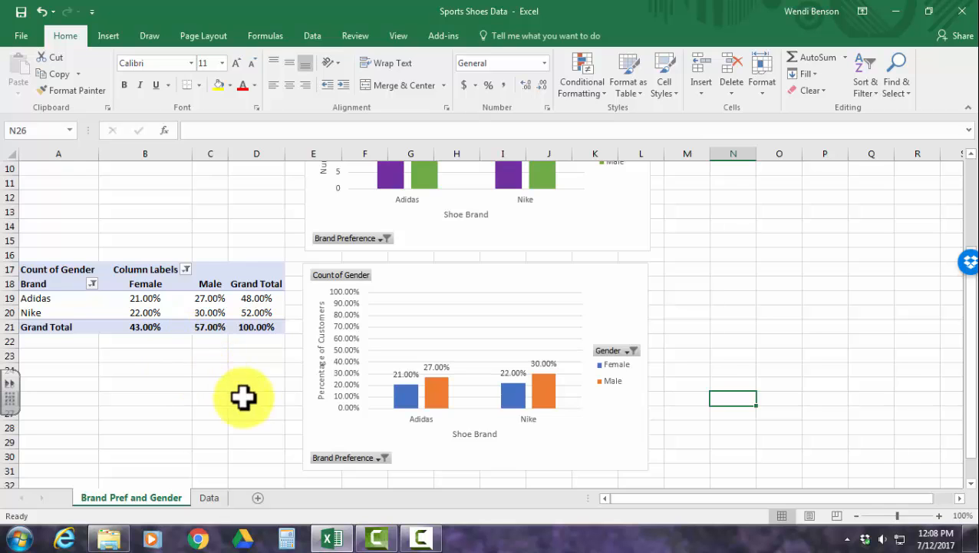
# Compare the Grand Total values of the original PivotTable with the percentages in the lower table and its chart.
pyautogui.scroll(2, 160, 364)
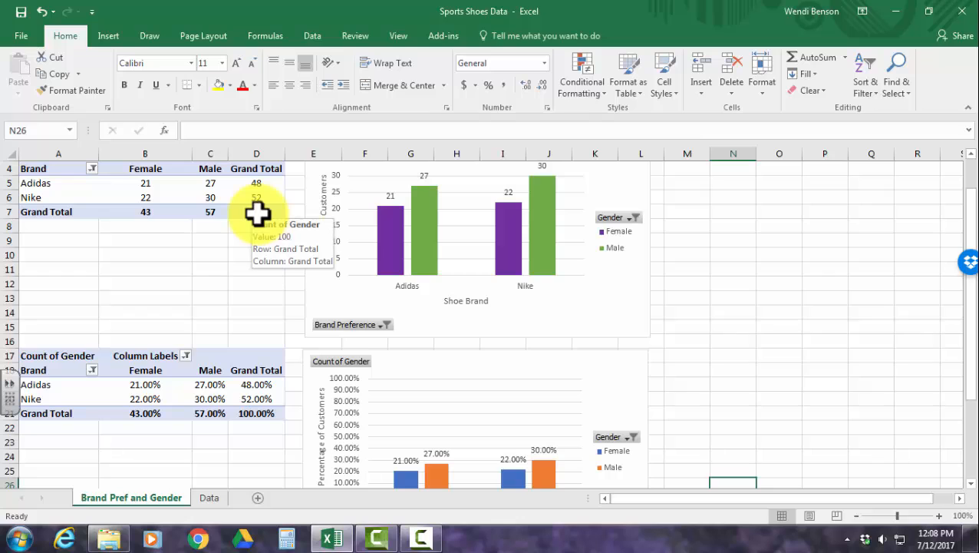
pyautogui.click(258, 215)
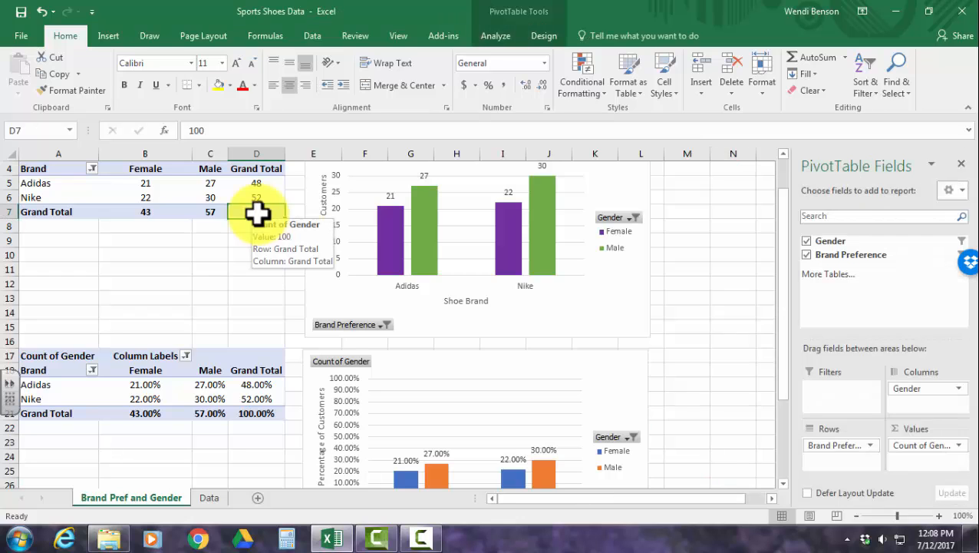
pyautogui.click(262, 185)
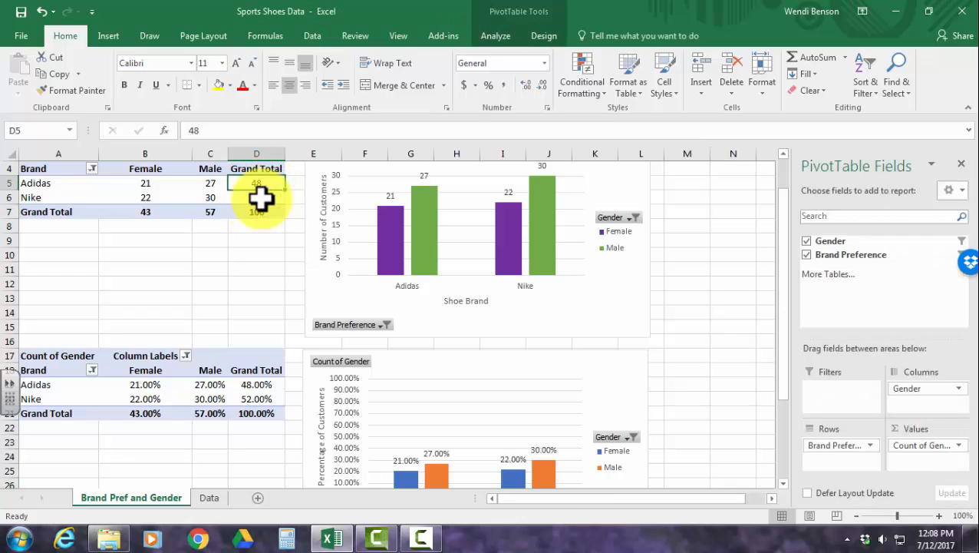
pyautogui.click(261, 198)
pyautogui.scroll(-1, 228, 291)
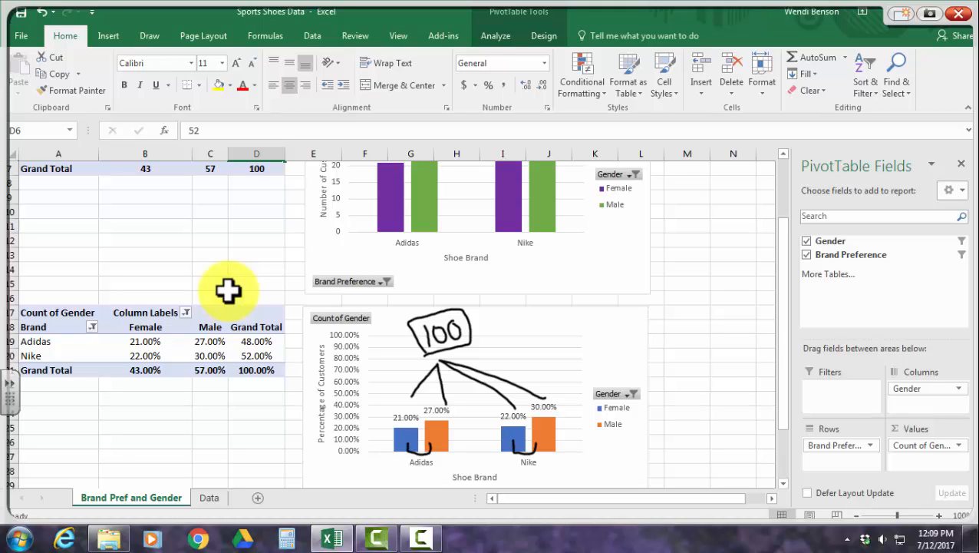
pyautogui.moveTo(417, 322)
pyautogui.mouseDown()
pyautogui.moveTo(415, 355)
pyautogui.moveTo(445, 316)
pyautogui.moveTo(451, 395)
pyautogui.moveTo(493, 456)
pyautogui.moveTo(530, 474)
pyautogui.moveTo(555, 428)
pyautogui.mouseUp()
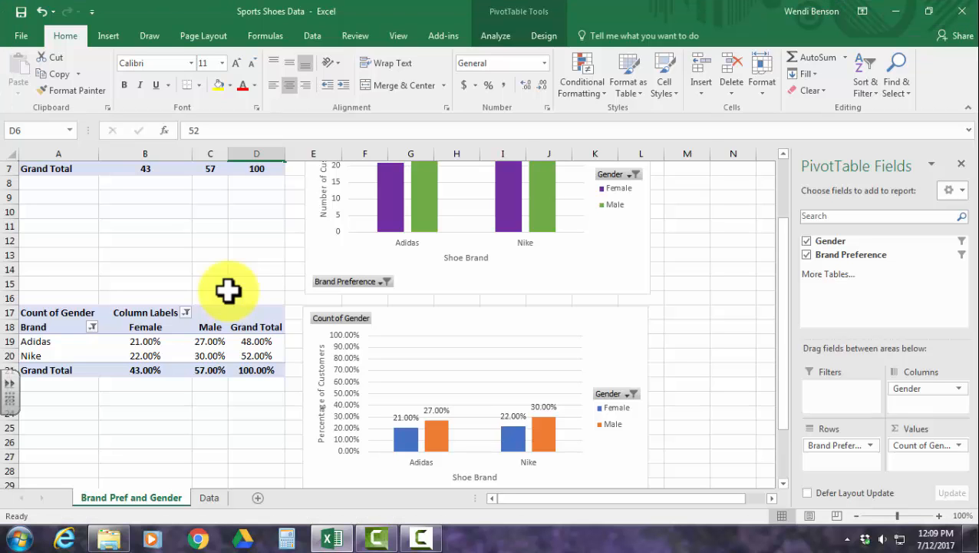
pyautogui.scroll(2, 228, 290)
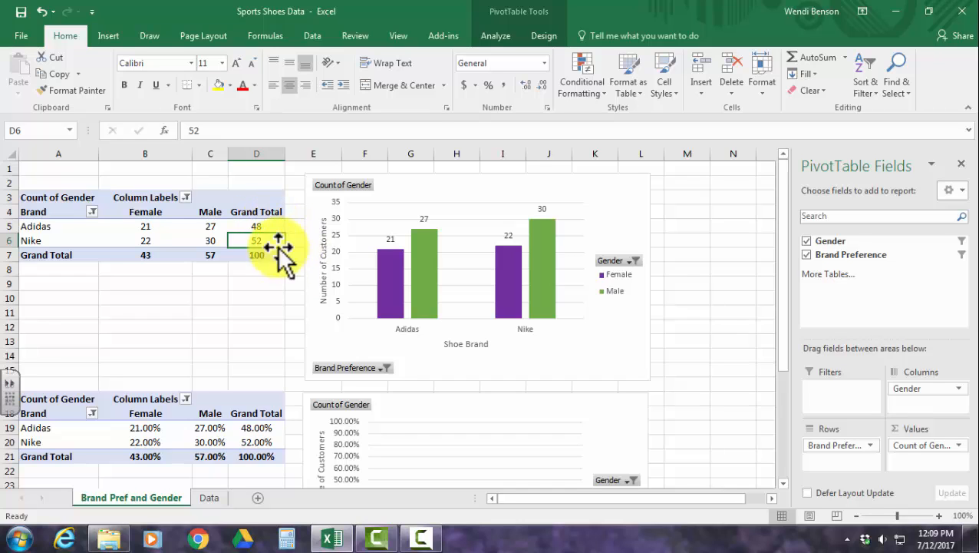
# Review the row and column grand totals by brand and gender in the count PivotTable against the percentage table below.
pyautogui.click(137, 256)
pyautogui.click(198, 255)
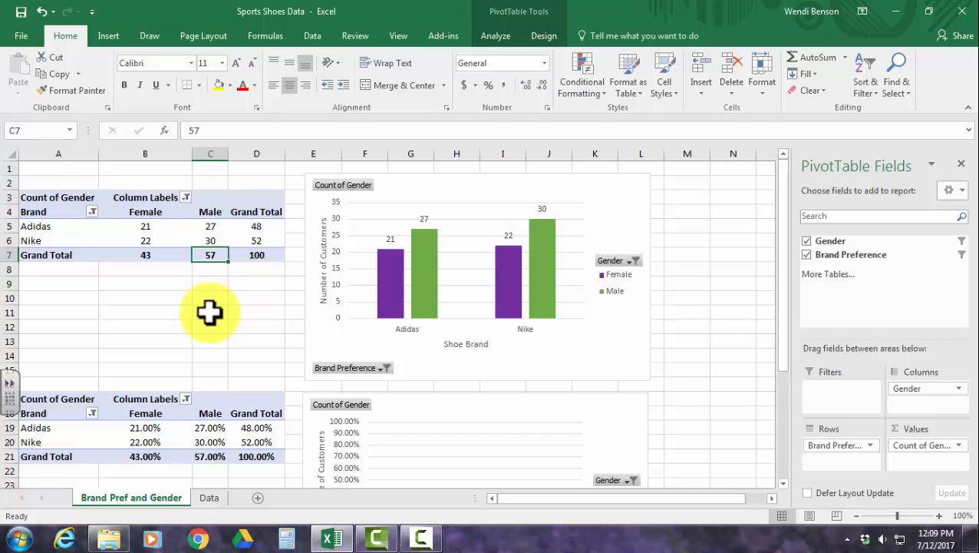
pyautogui.click(251, 229)
pyautogui.click(247, 242)
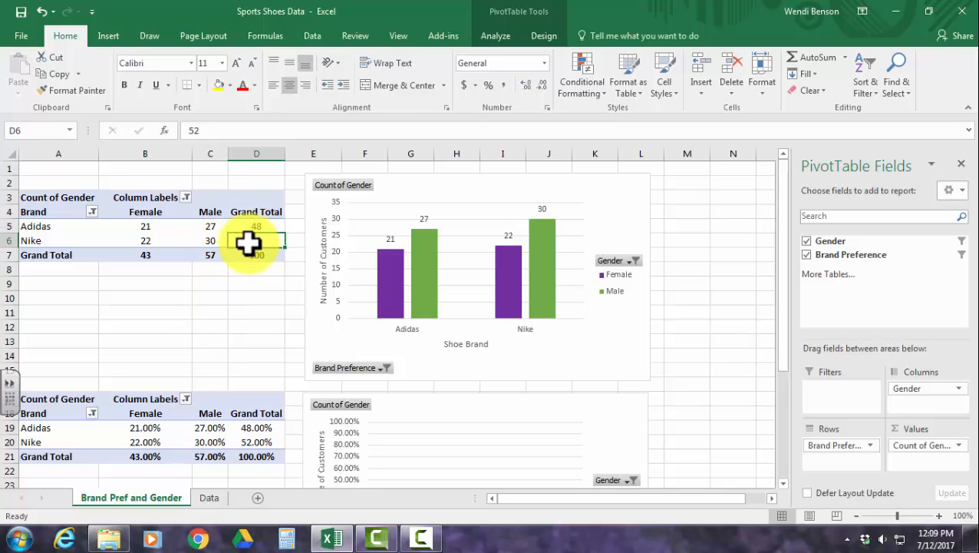
pyautogui.click(216, 255)
pyautogui.click(151, 258)
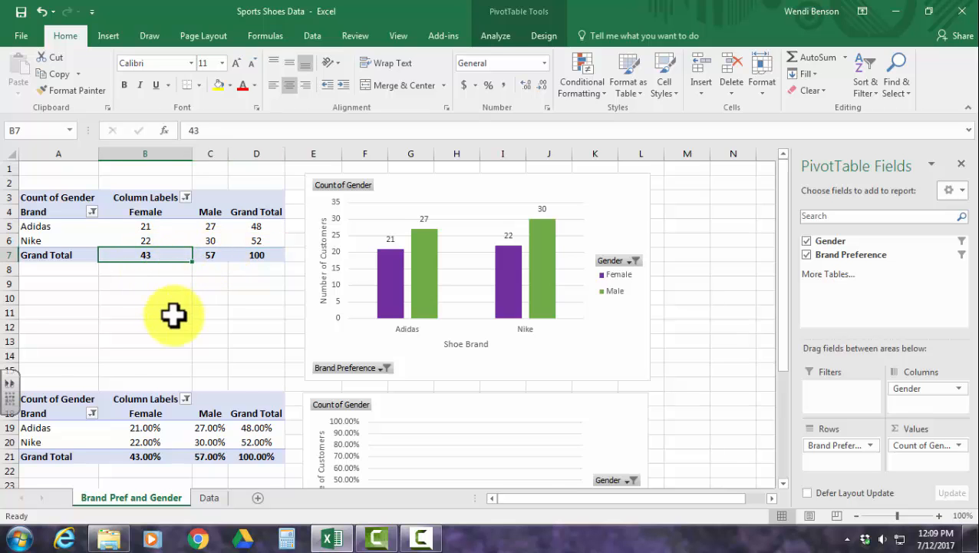
pyautogui.scroll(-6, 173, 314)
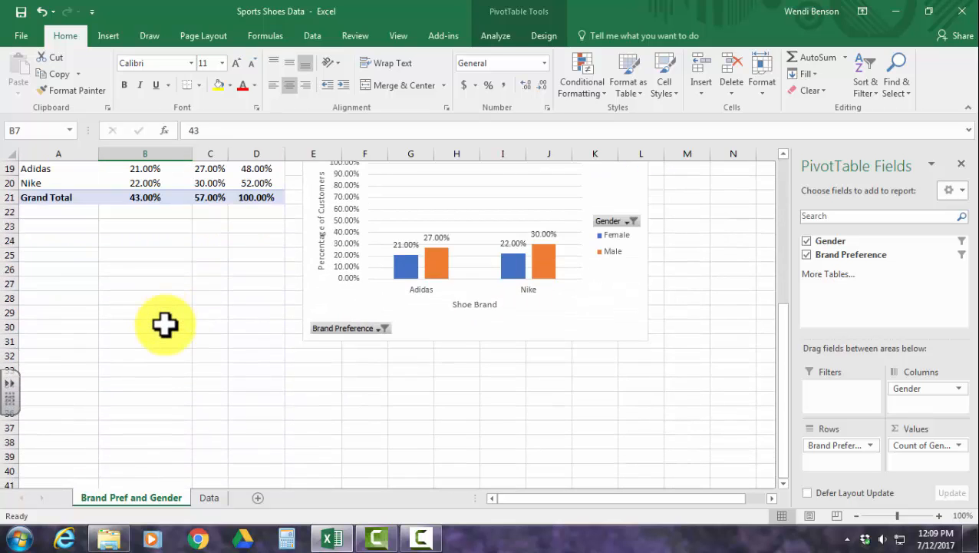
pyautogui.scroll(6, 165, 324)
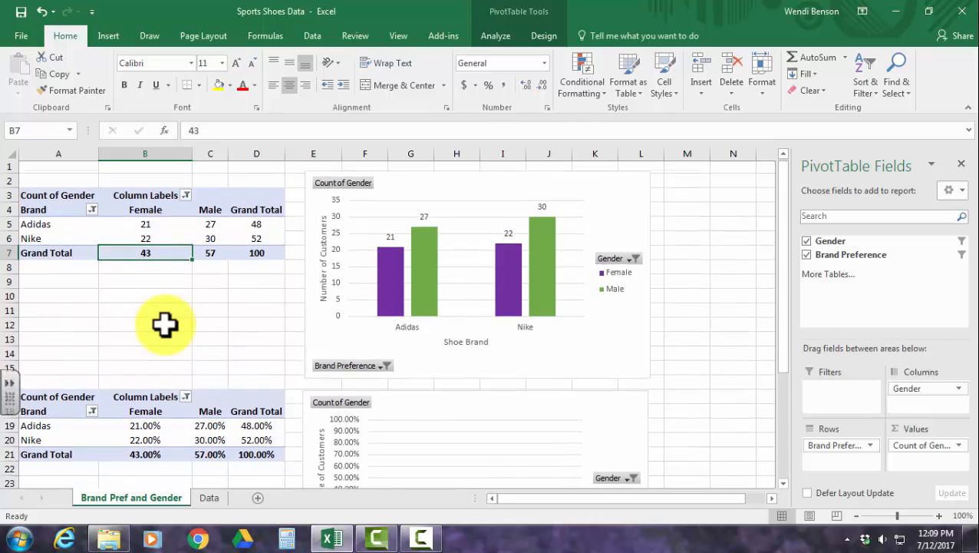
pyautogui.click(257, 225)
pyautogui.click(255, 240)
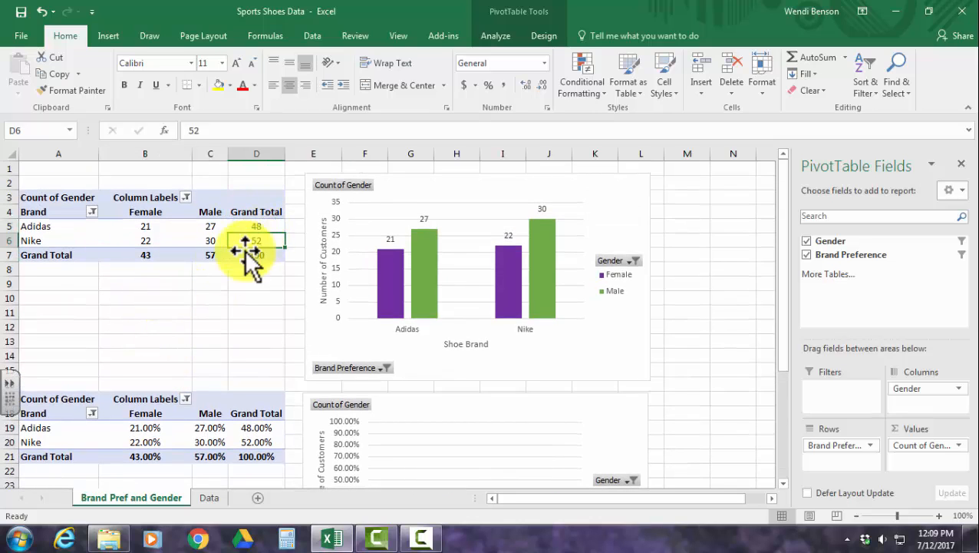
pyautogui.click(212, 256)
pyautogui.click(154, 258)
pyautogui.scroll(-5, 197, 295)
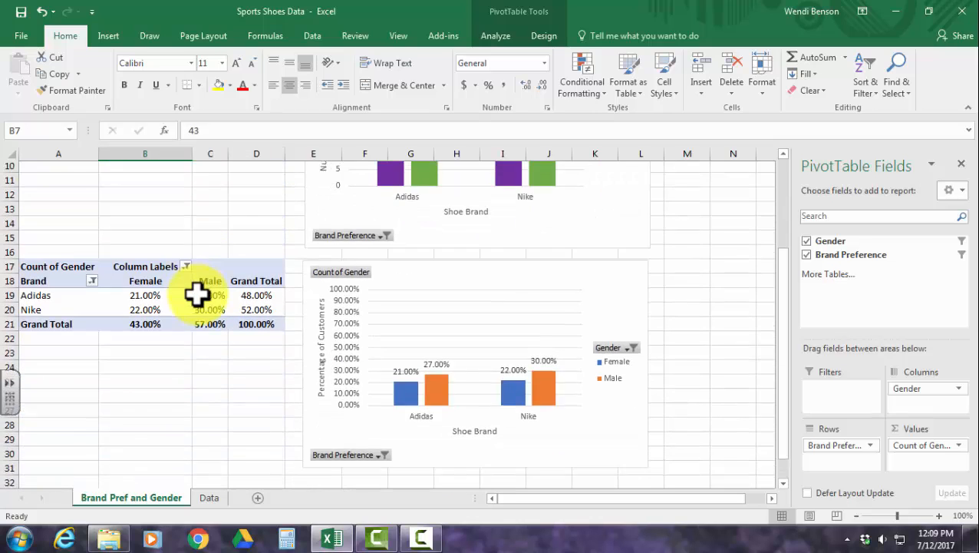
pyautogui.scroll(5, 196, 295)
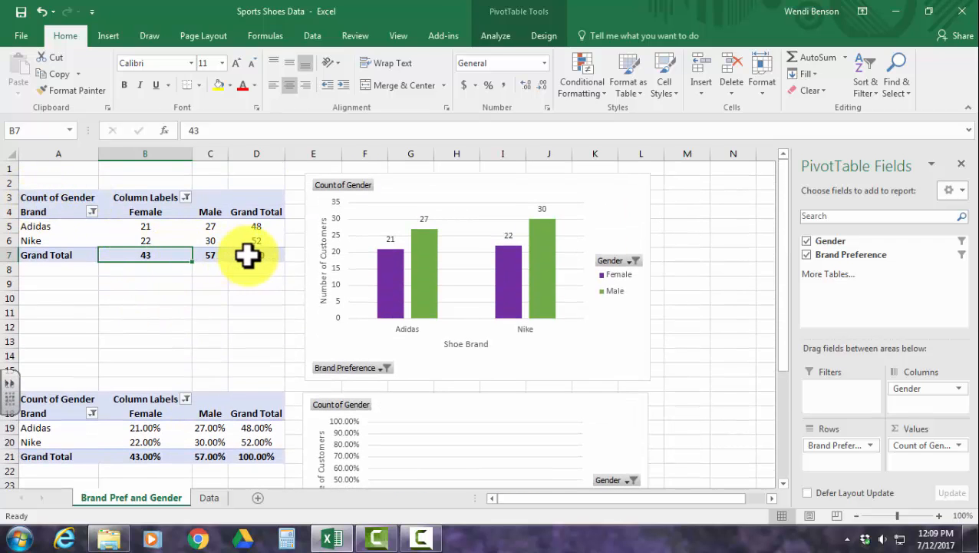
# Copy the entire count PivotTable in A3:D7 and paste the copy at cell A33, below the percentage table.
pyautogui.moveTo(247, 254); pyautogui.dragTo(50, 198)
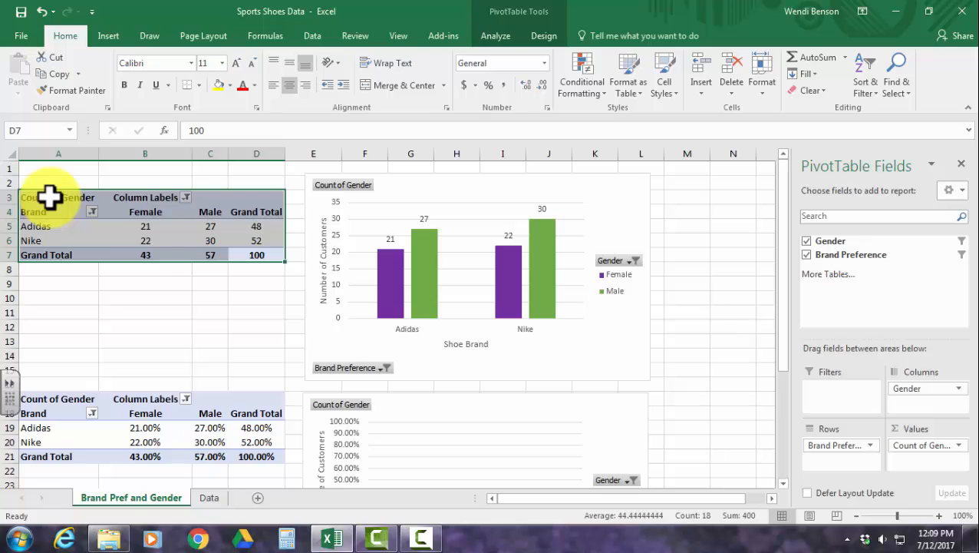
pyautogui.hotkey('ctrl', 'c')
pyautogui.scroll(-6, 175, 240)
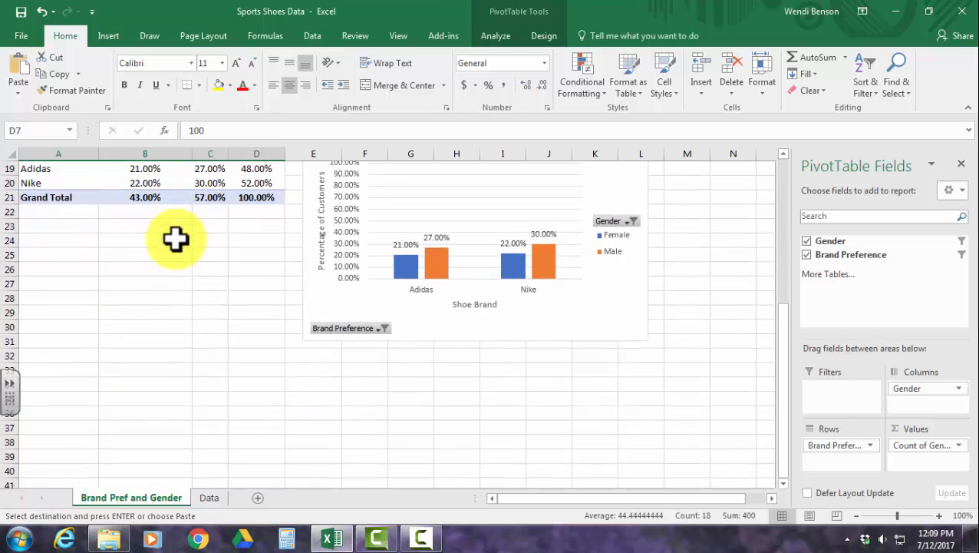
pyautogui.click(47, 367)
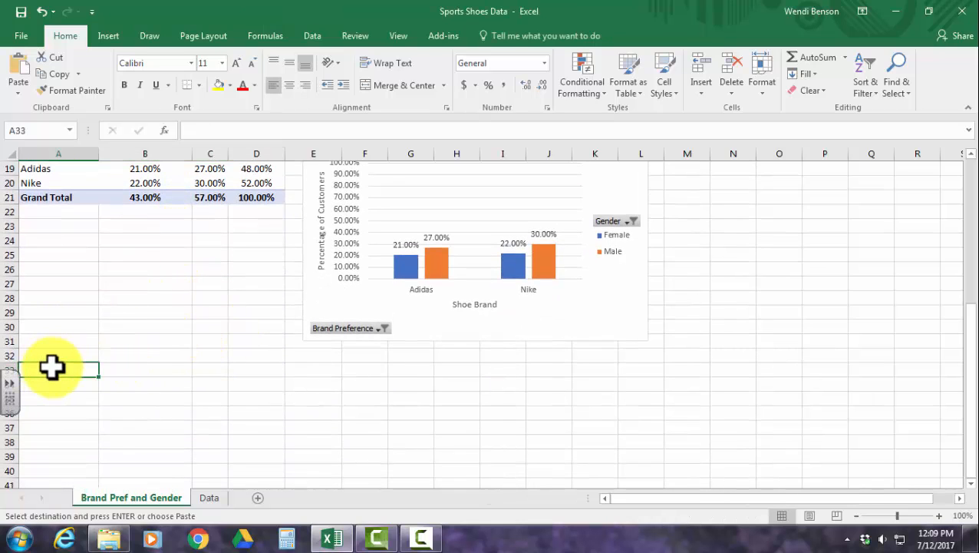
pyautogui.hotkey('ctrl', 'v')
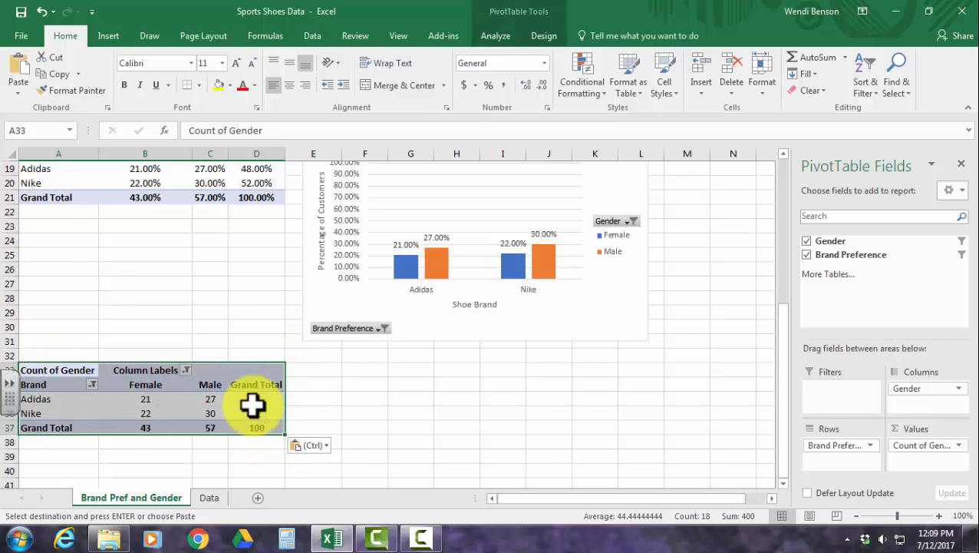
# Show the values of the pasted PivotTable at A33 as % of Row Total.
pyautogui.rightClick(207, 398)
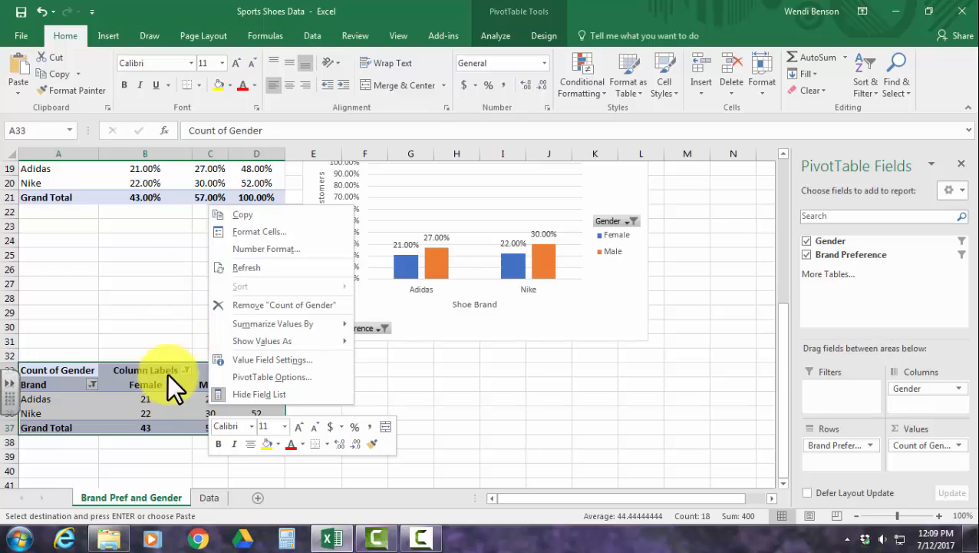
pyautogui.rightClick(164, 399)
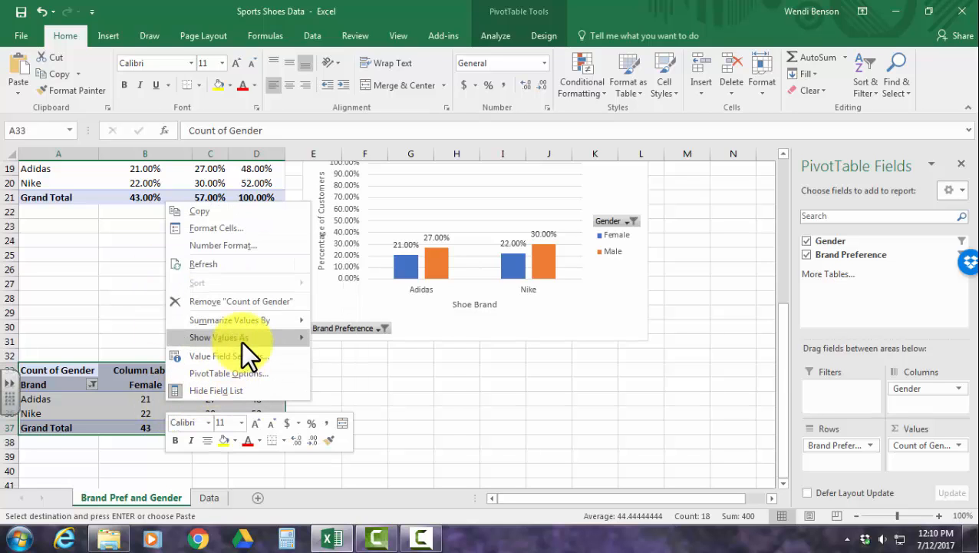
pyautogui.moveTo(241, 341)
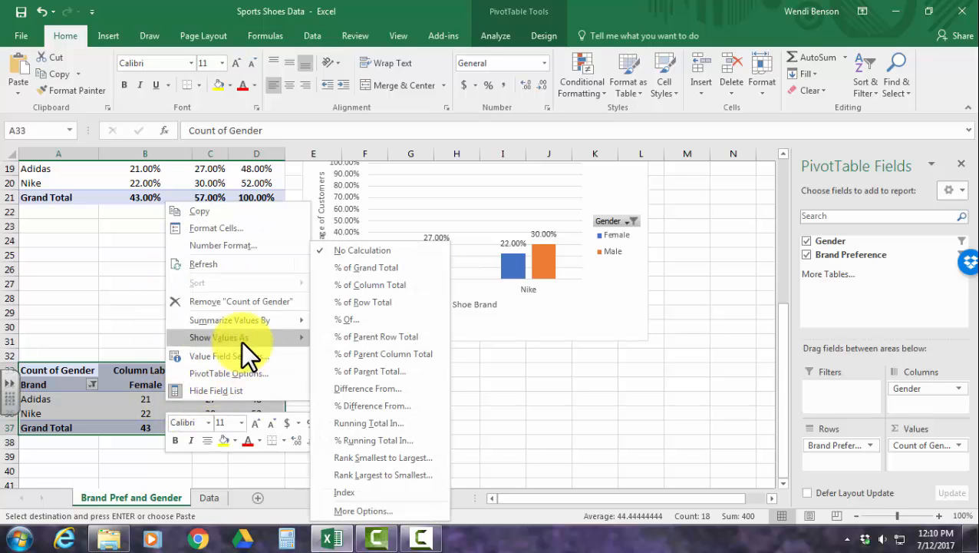
pyautogui.click(364, 304)
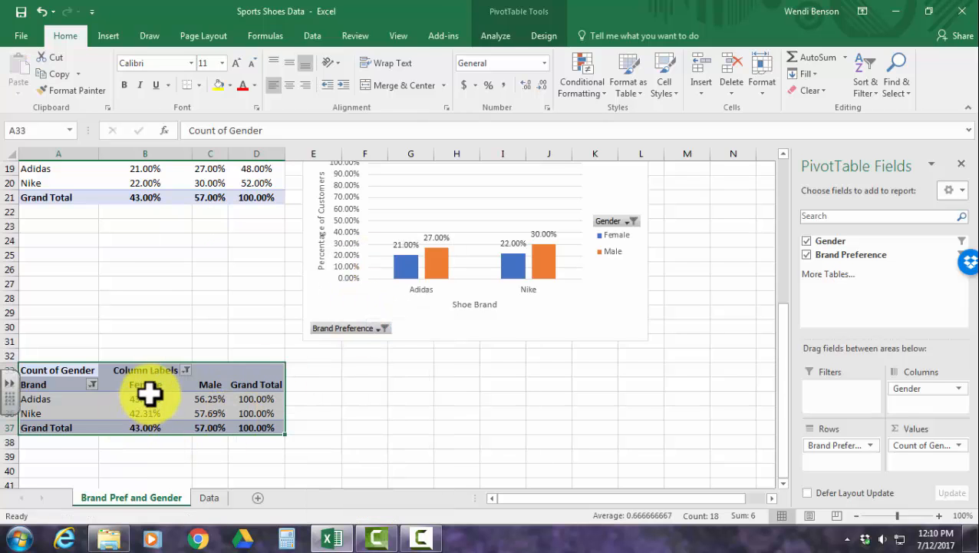
# Compare the Female and Male percentages for each brand in the row-total PivotTable with the grand-total percentages and original counts.
pyautogui.scroll(4, 131, 396)
pyautogui.scroll(2, 131, 396)
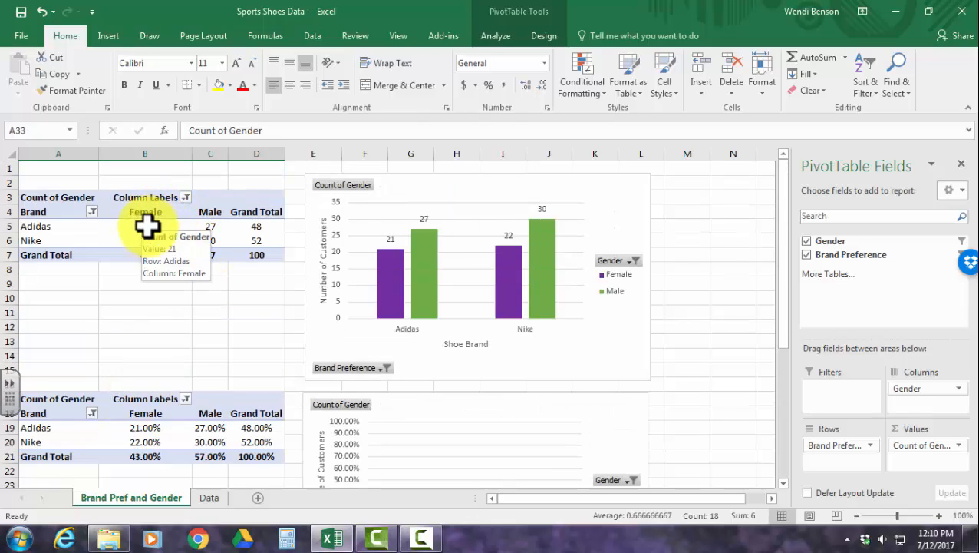
pyautogui.scroll(-5, 211, 324)
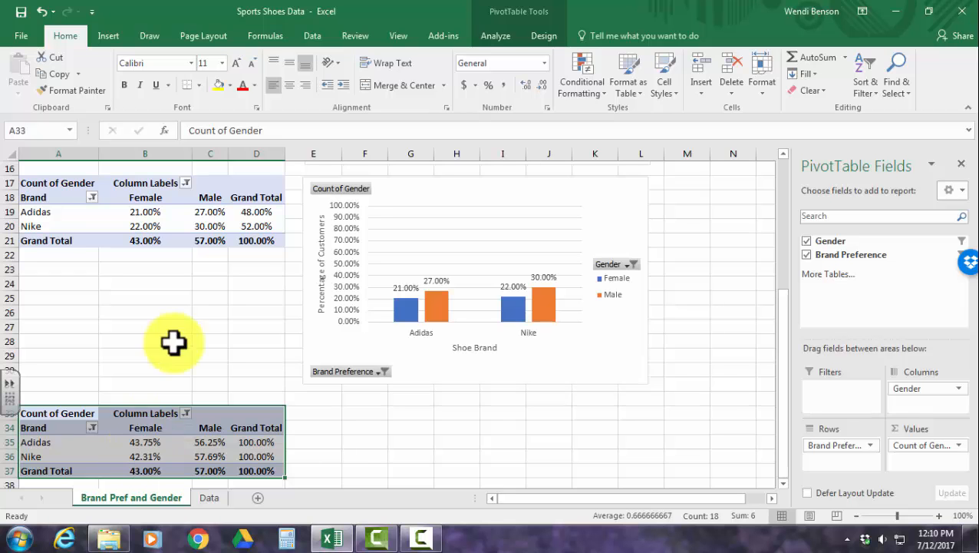
pyautogui.scroll(3, 174, 343)
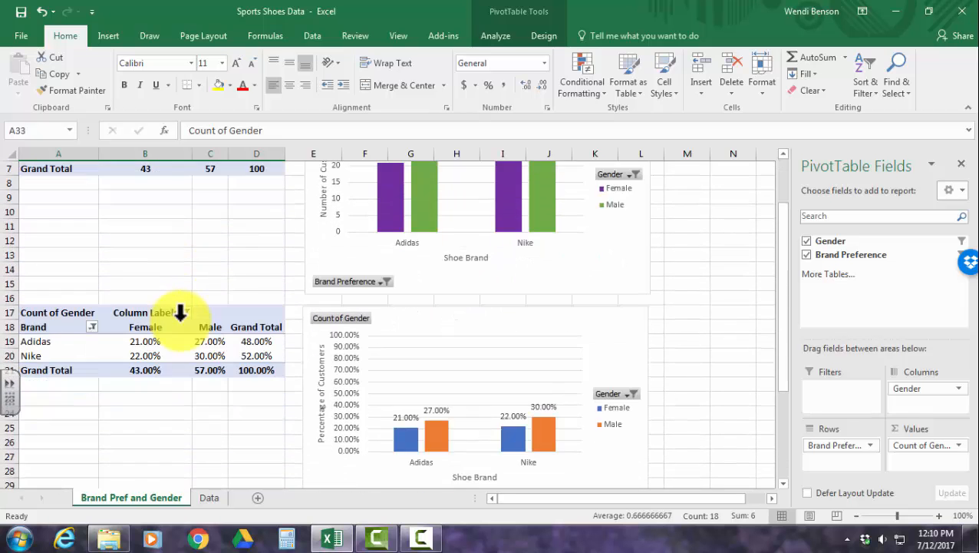
pyautogui.scroll(-2, 171, 384)
pyautogui.click(139, 253)
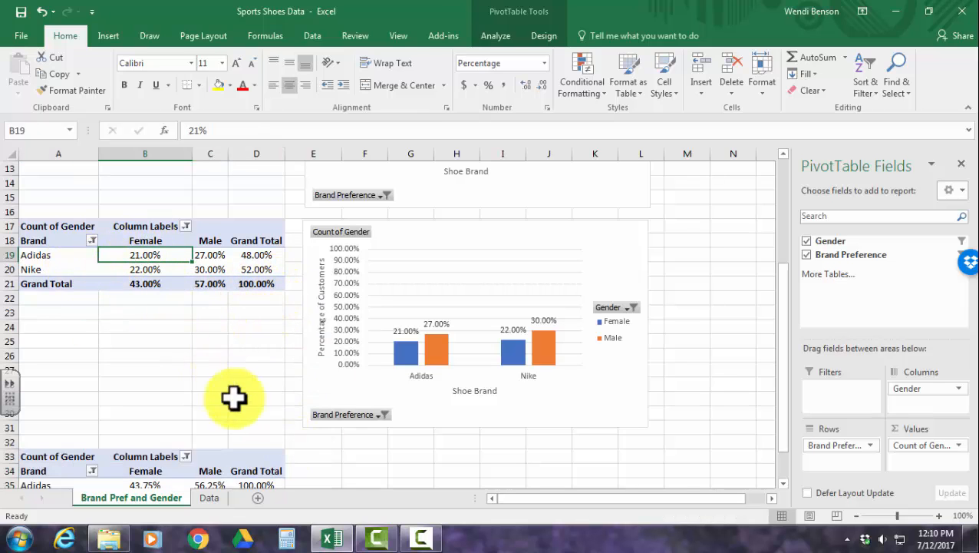
pyautogui.scroll(-3, 234, 397)
pyautogui.click(129, 353)
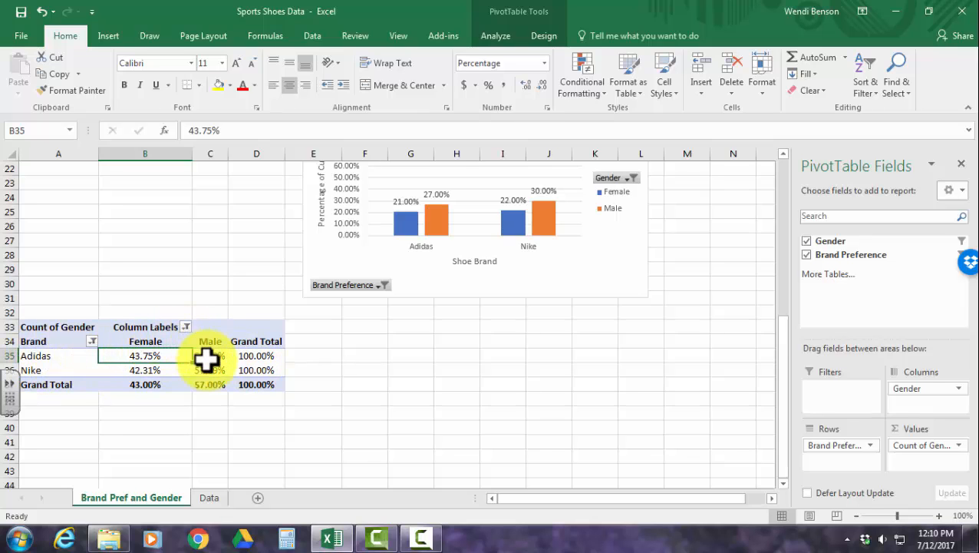
pyautogui.scroll(3, 193, 396)
pyautogui.click(151, 257)
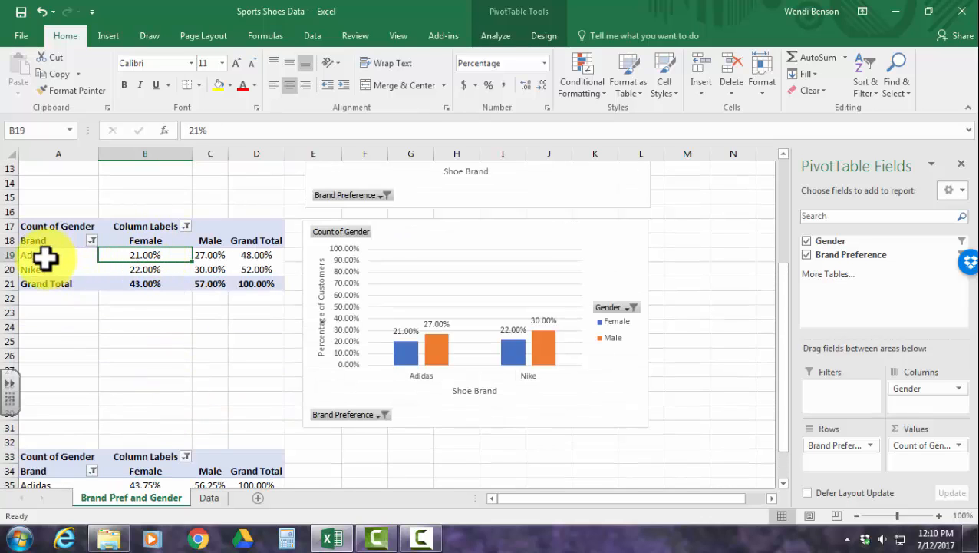
pyautogui.click(204, 255)
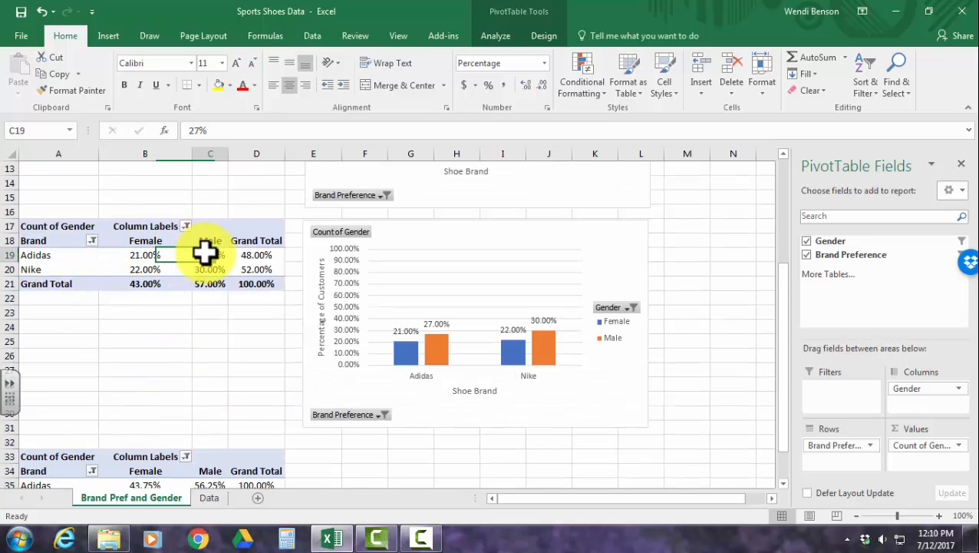
pyautogui.scroll(-4, 197, 382)
pyautogui.click(205, 325)
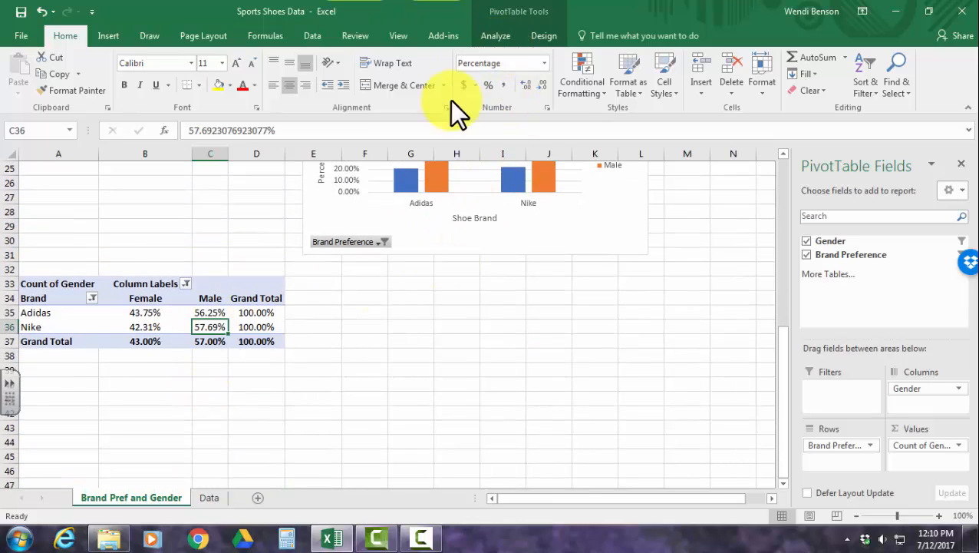
# Insert a Clustered Column PivotChart from the row-total PivotTable and place it beside that table, beneath the grand-total percentage chart.
pyautogui.click(161, 323)
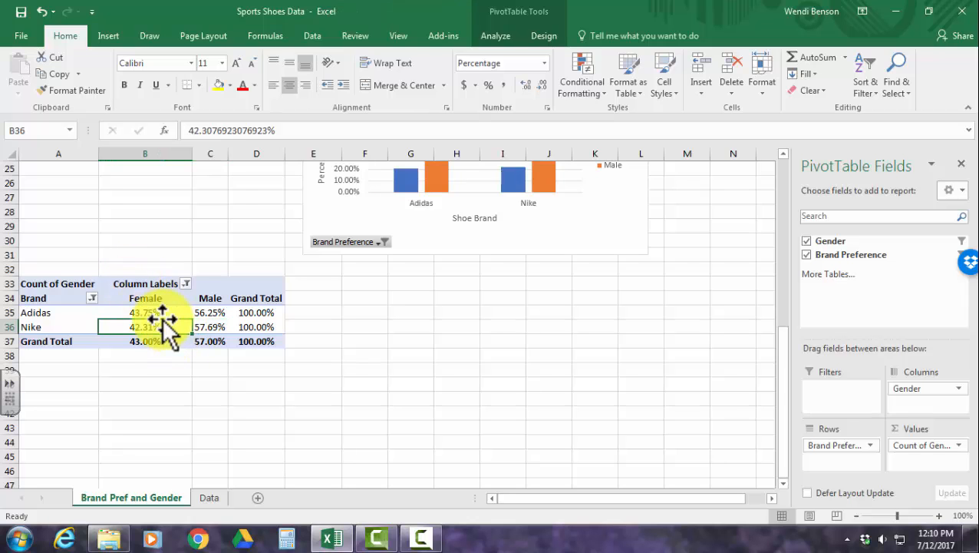
pyautogui.click(502, 35)
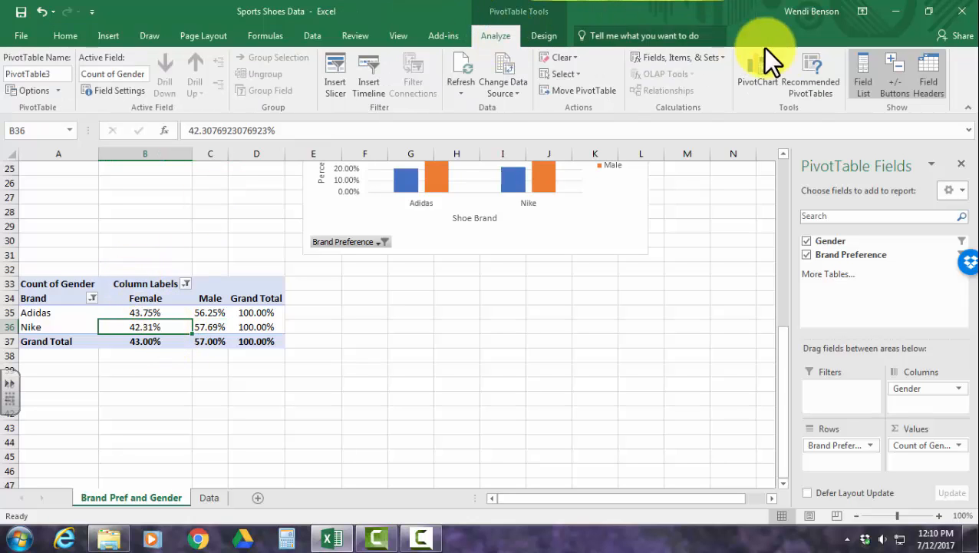
pyautogui.click(764, 78)
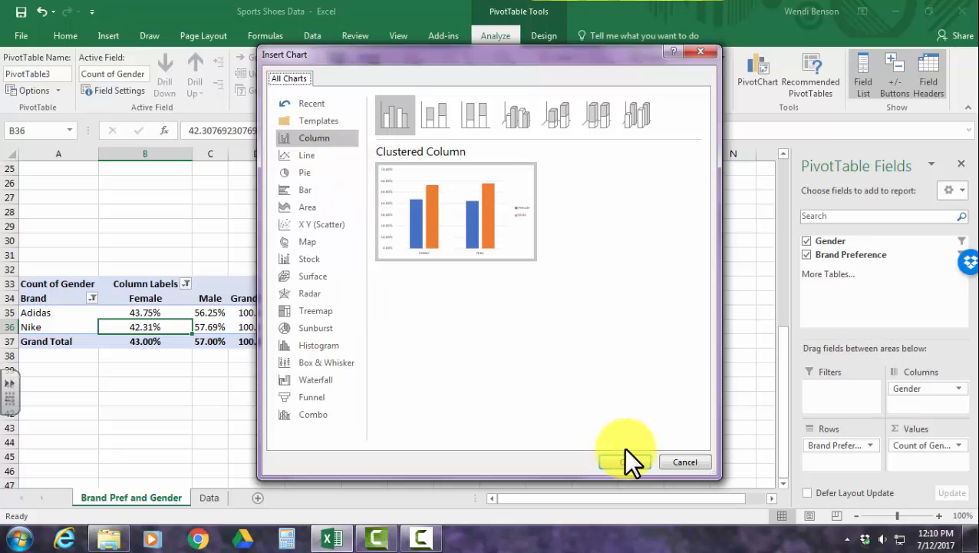
pyautogui.click(624, 459)
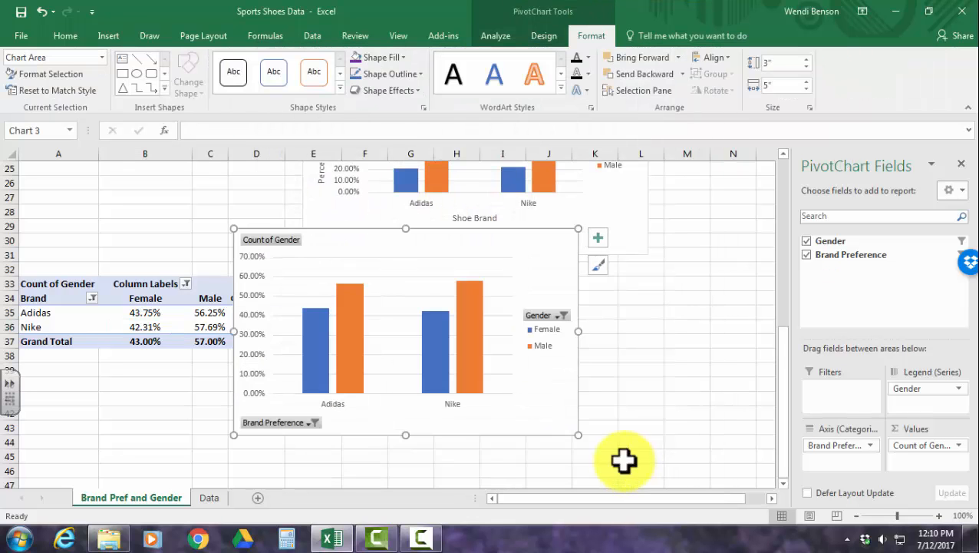
pyautogui.moveTo(558, 397)
pyautogui.mouseDown()
pyautogui.moveTo(586, 443)
pyautogui.moveTo(629, 445)
pyautogui.moveTo(629, 434)
pyautogui.mouseUp()
# Set the maximum bound of the row-total chart's vertical axis to 1.0 and close the axis formatting.
pyautogui.rightClick(324, 357)
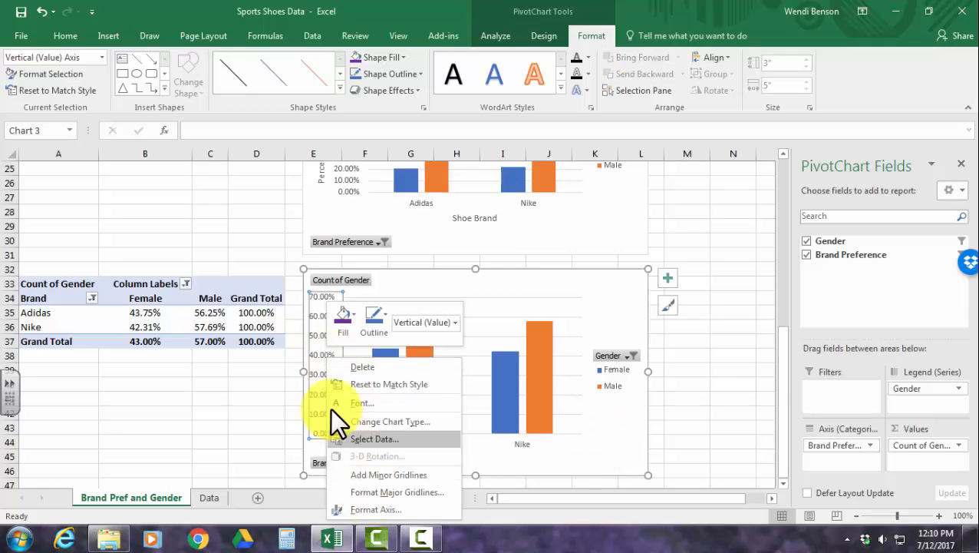
pyautogui.rightClick(314, 339)
pyautogui.click(349, 492)
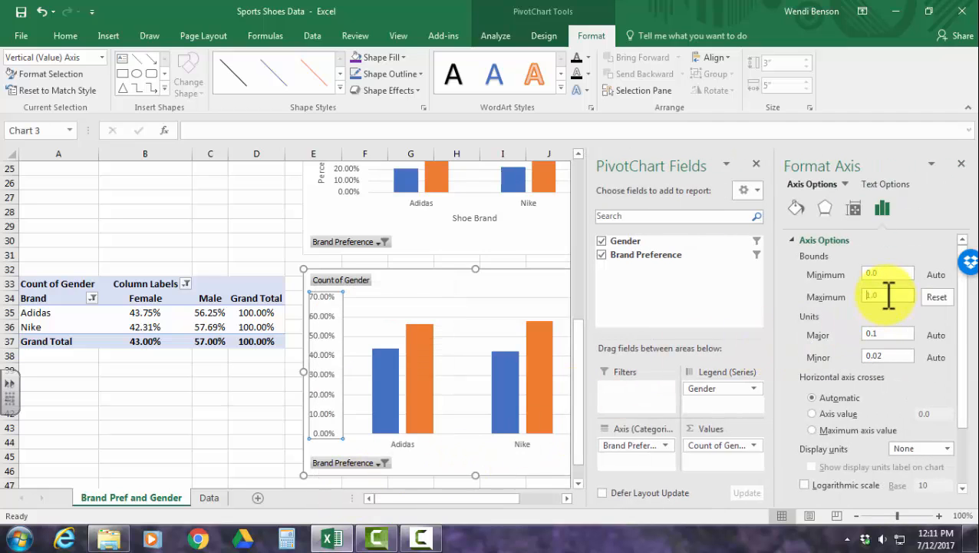
pyautogui.click(961, 164)
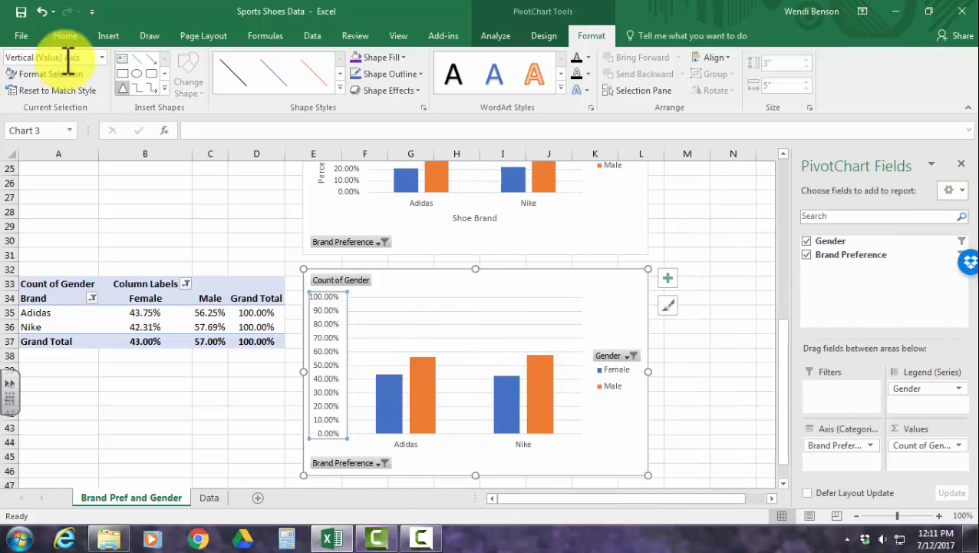
# Add Outside End data labels to both series of the row-total PivotChart.
pyautogui.click(542, 277)
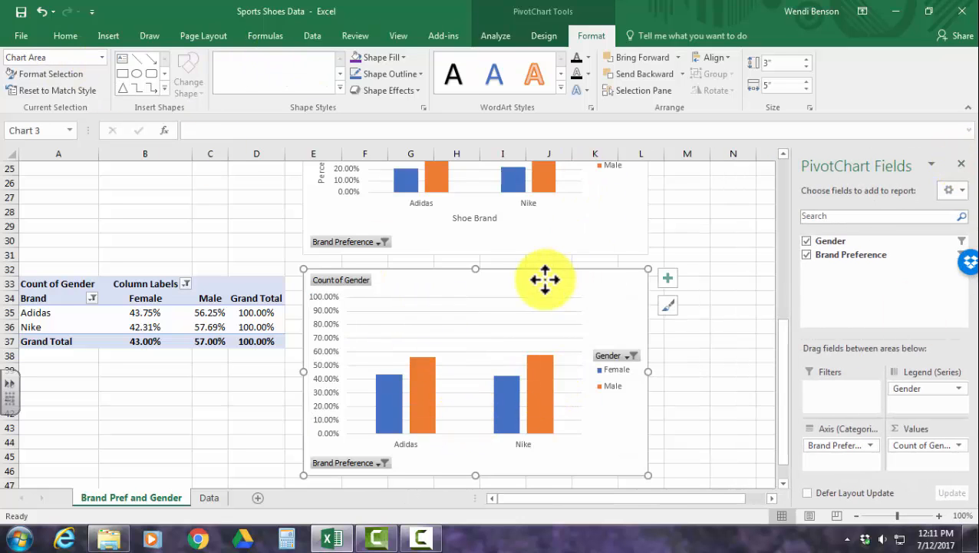
pyautogui.click(542, 39)
pyautogui.click(36, 88)
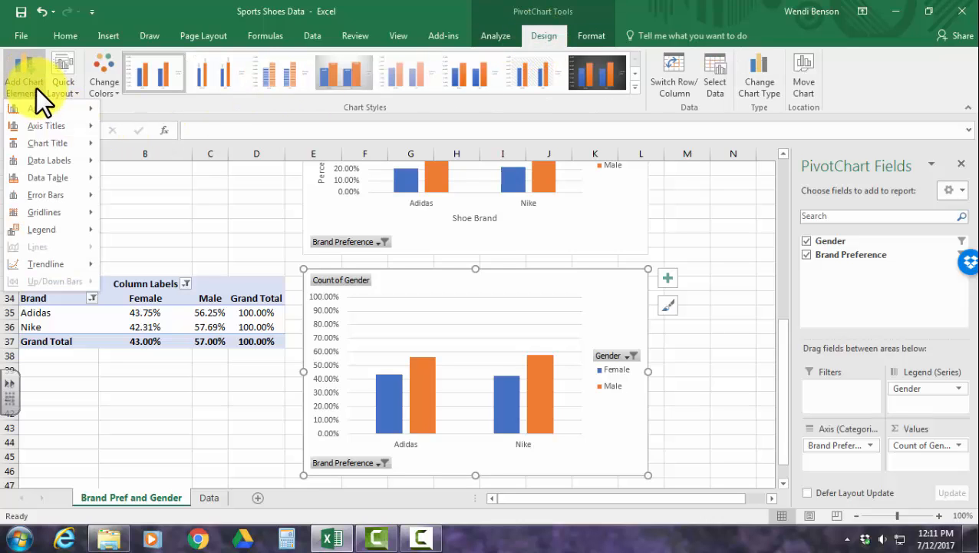
pyautogui.moveTo(45, 161)
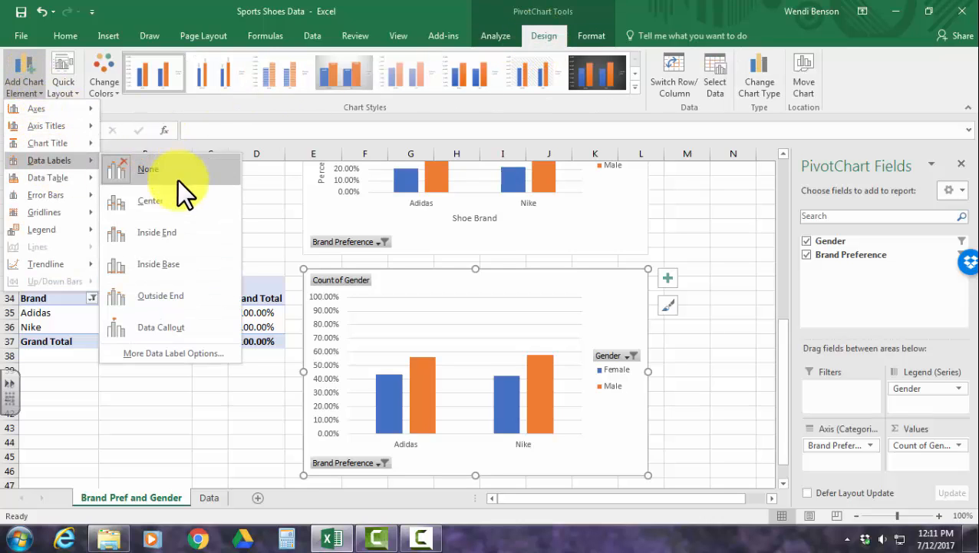
pyautogui.click(162, 296)
# Add primary horizontal and primary vertical axis titles to the row-total PivotChart.
pyautogui.click(20, 81)
pyautogui.moveTo(44, 126)
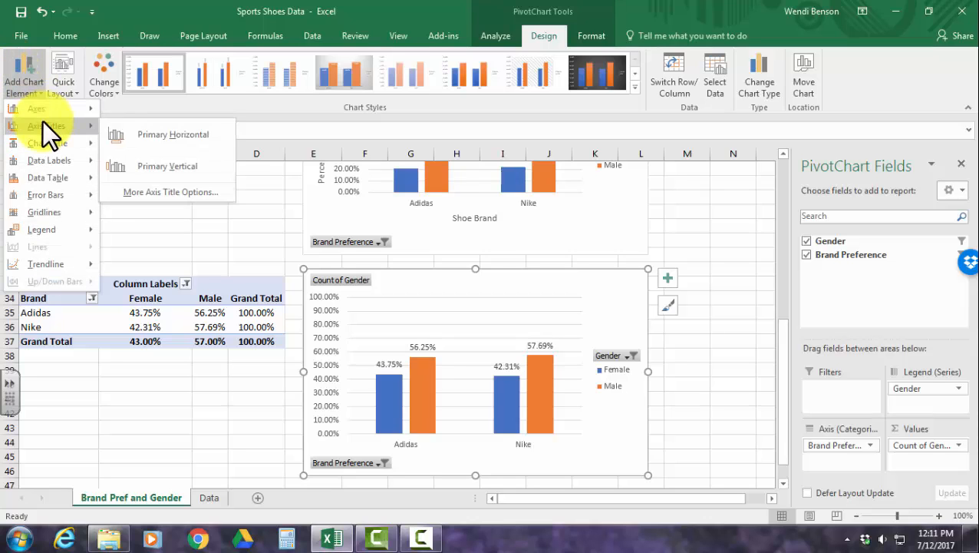
pyautogui.click(115, 134)
pyautogui.click(29, 67)
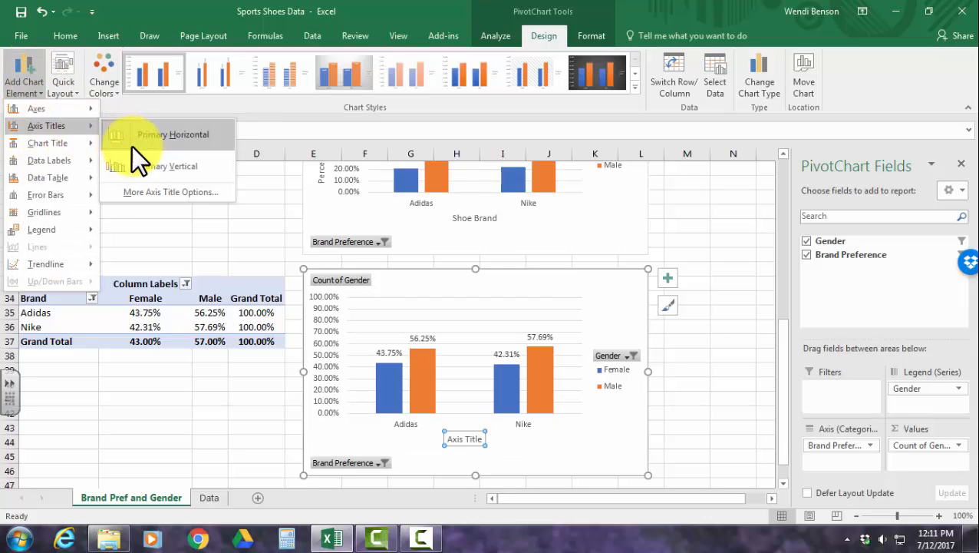
pyautogui.click(138, 166)
# Change the row-total chart's horizontal axis title to "Shoe Brand".
pyautogui.click(470, 438)
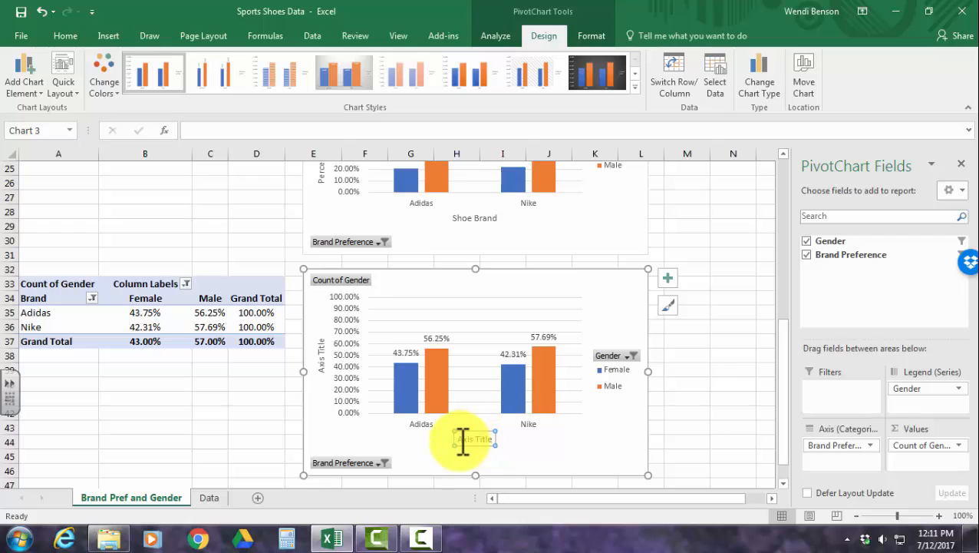
pyautogui.moveTo(462, 442); pyautogui.dragTo(491, 439)
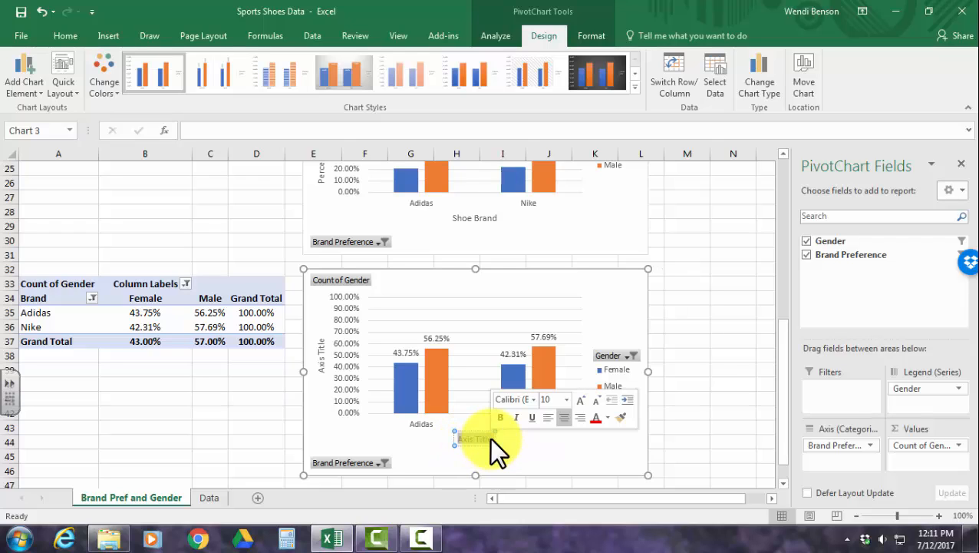
pyautogui.write('Shoe Brand')
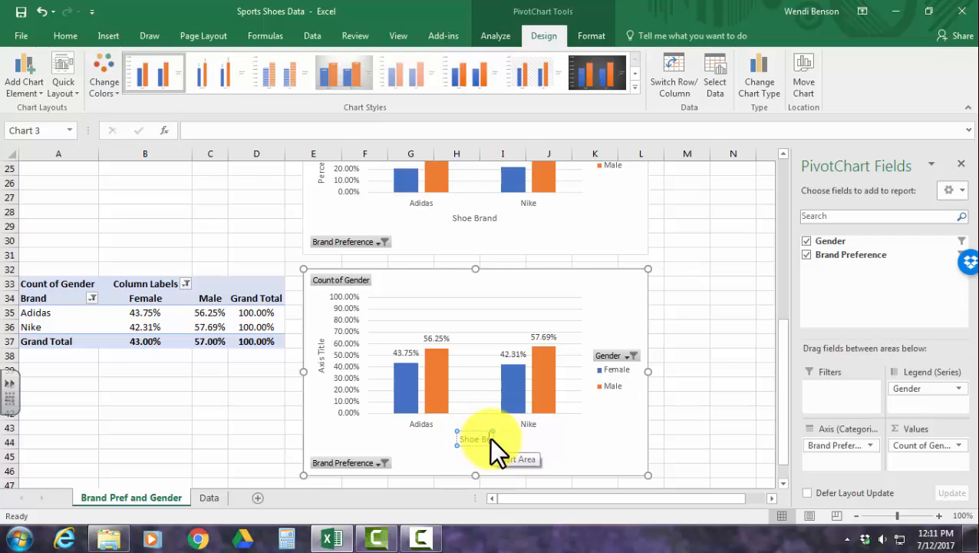
# Change the row-total chart's vertical axis title to "Percentage of Males and Females Within Each Brand Preference" and deselect the chart.
pyautogui.click(319, 343)
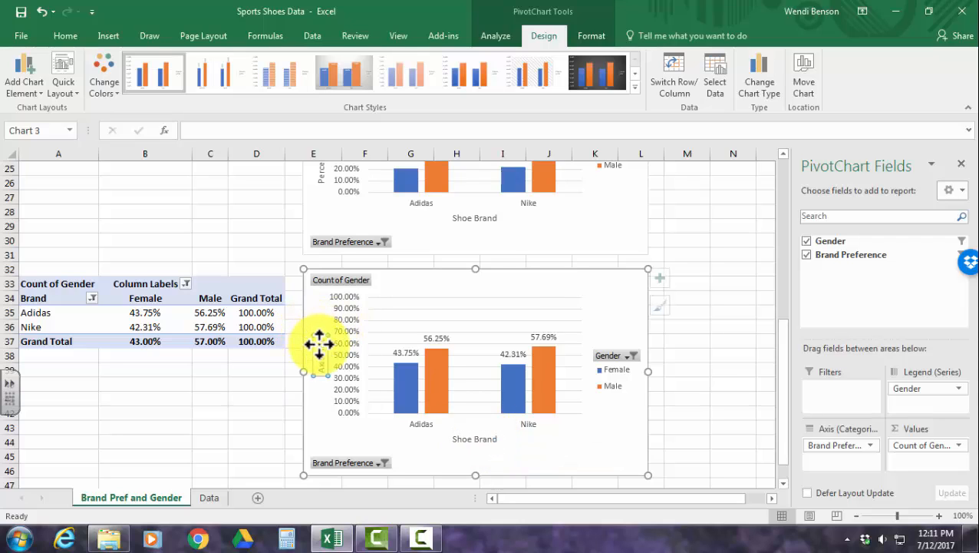
pyautogui.moveTo(322, 342); pyautogui.dragTo(320, 368)
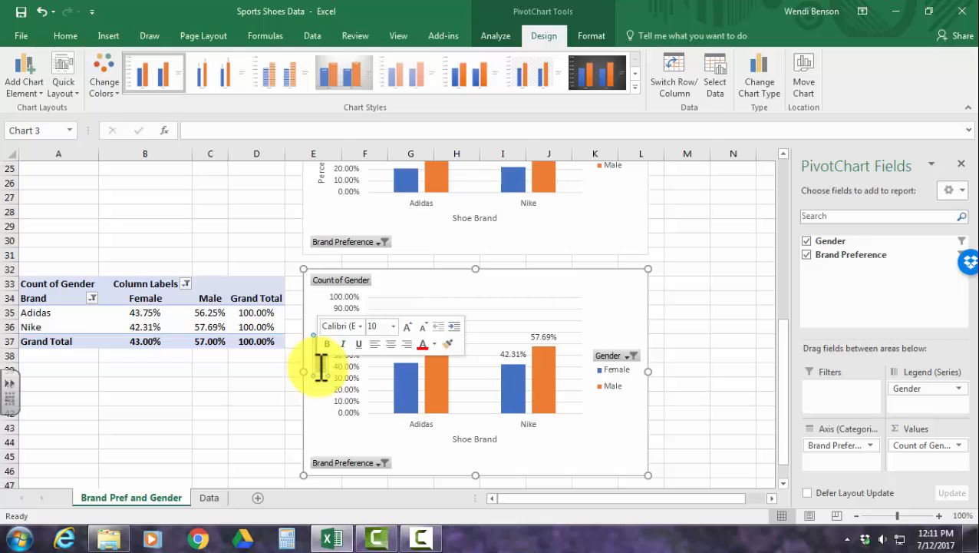
pyautogui.write('Perc')
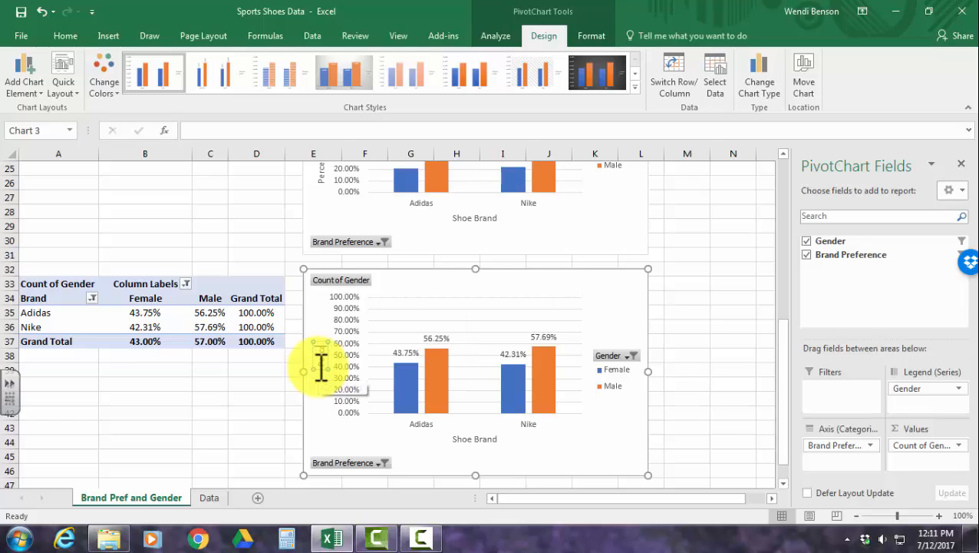
pyautogui.write('enta')
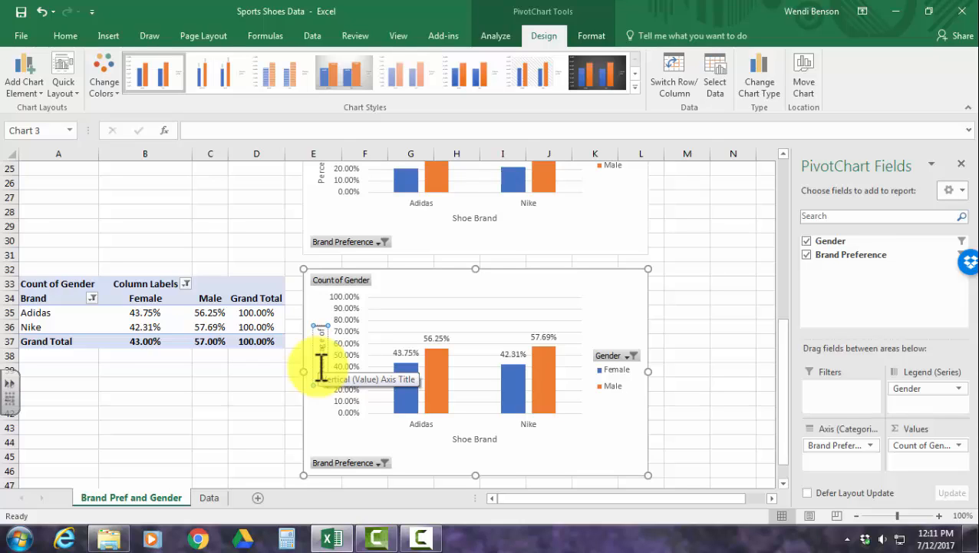
pyautogui.write('ge of Males and Females')
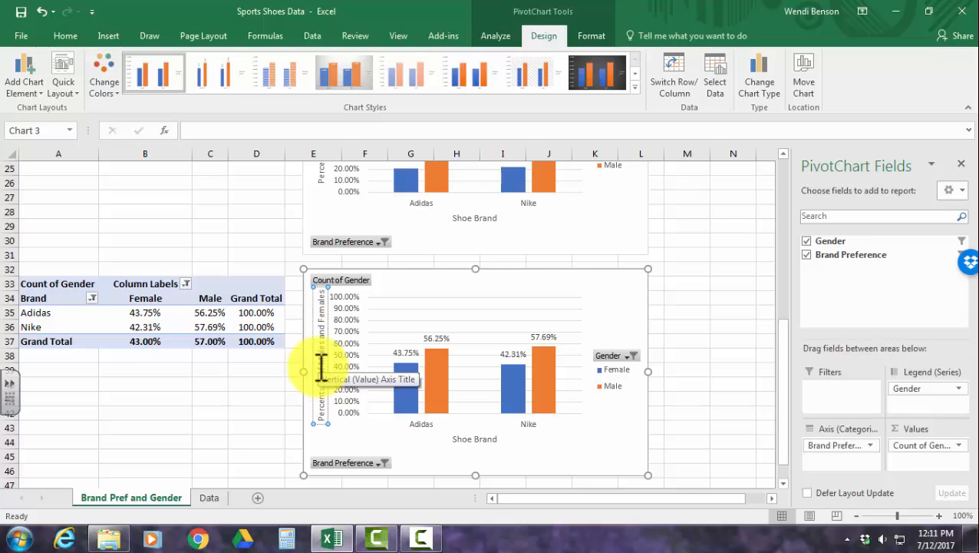
pyautogui.write(' Within ')
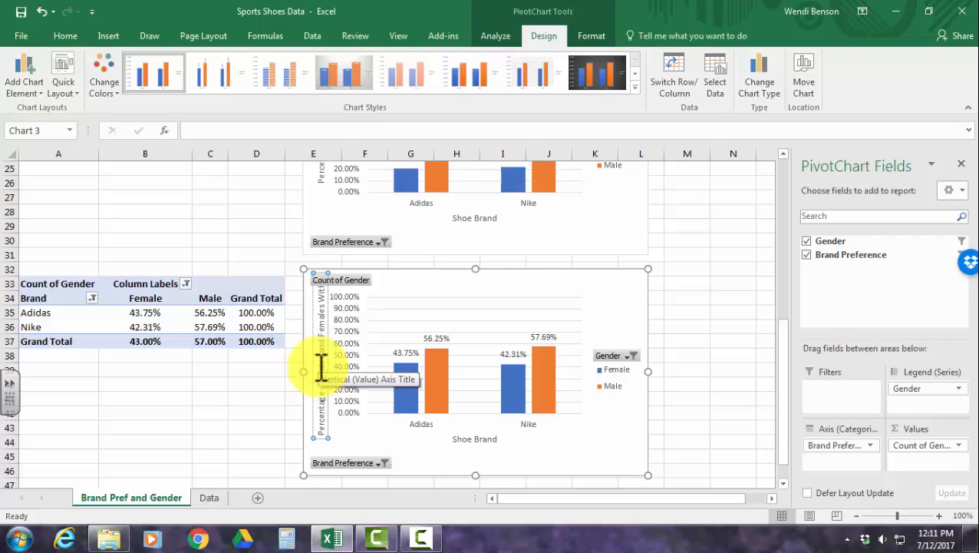
pyautogui.write('Each Brand Preference')
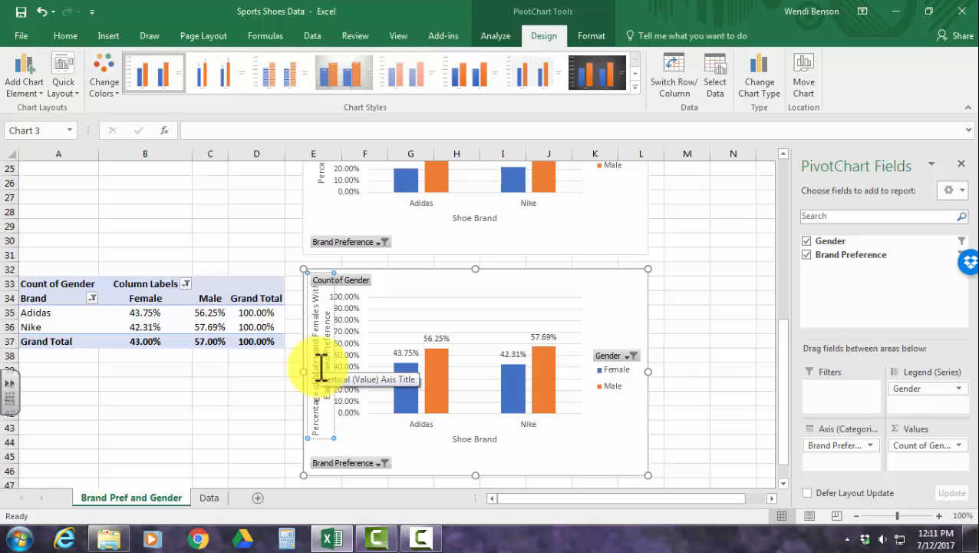
pyautogui.click(693, 325)
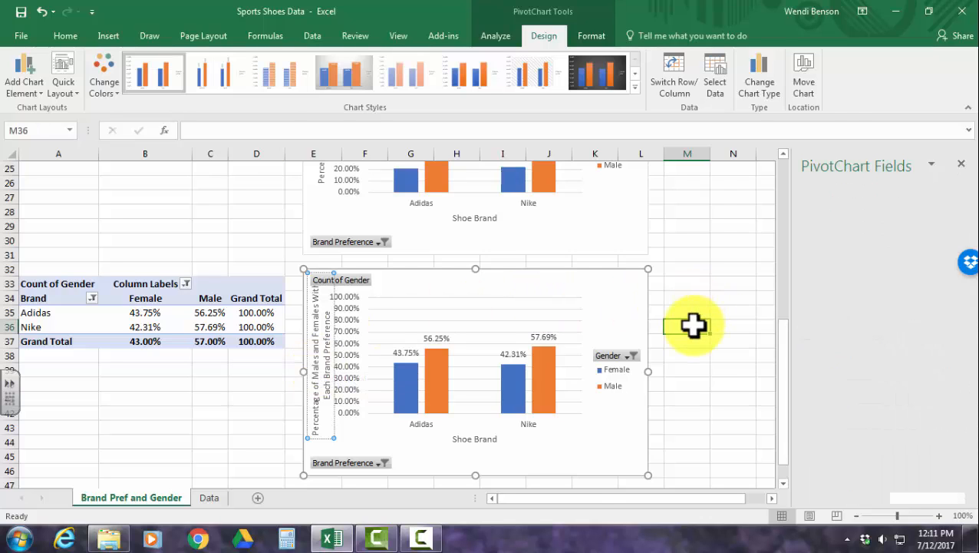
# Reposition the vertical axis title between the chart's two field buttons and make the row-total chart taller, extending it to about row 49.
pyautogui.click(323, 367)
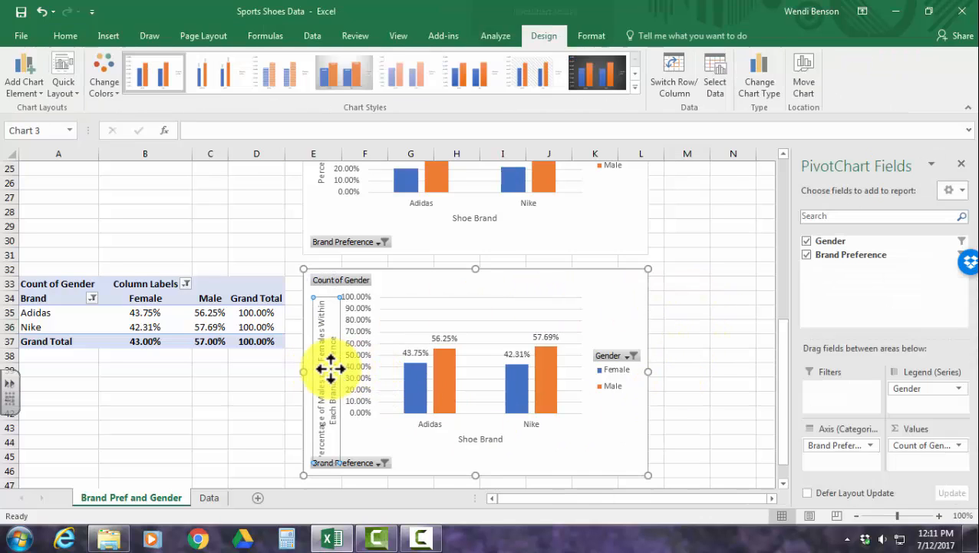
pyautogui.moveTo(337, 402); pyautogui.dragTo(332, 393)
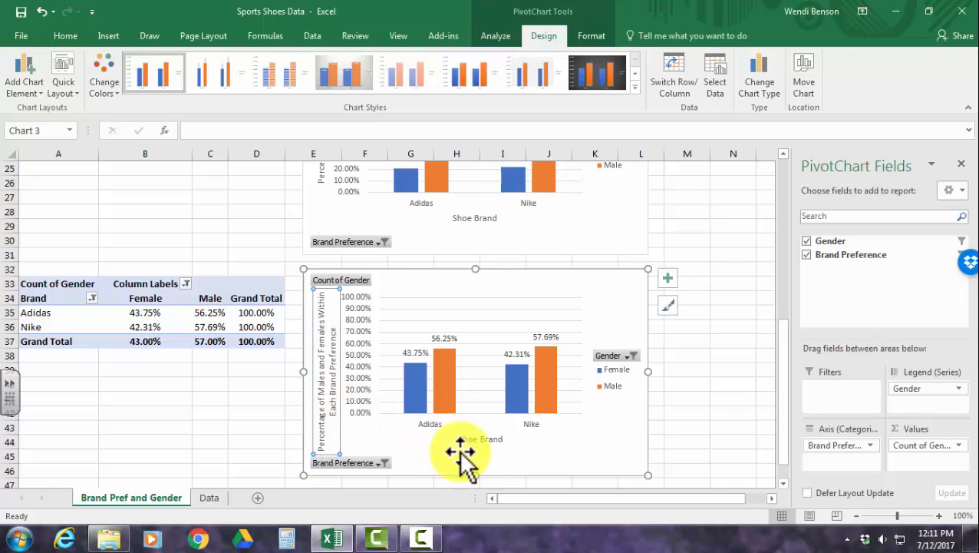
pyautogui.moveTo(472, 477); pyautogui.dragTo(480, 393)
# Compare the row-total chart with the grand-total percentage chart, bracketing each brand's Female and Male bars as 100 with temporary ink.
pyautogui.scroll(1, 482, 350)
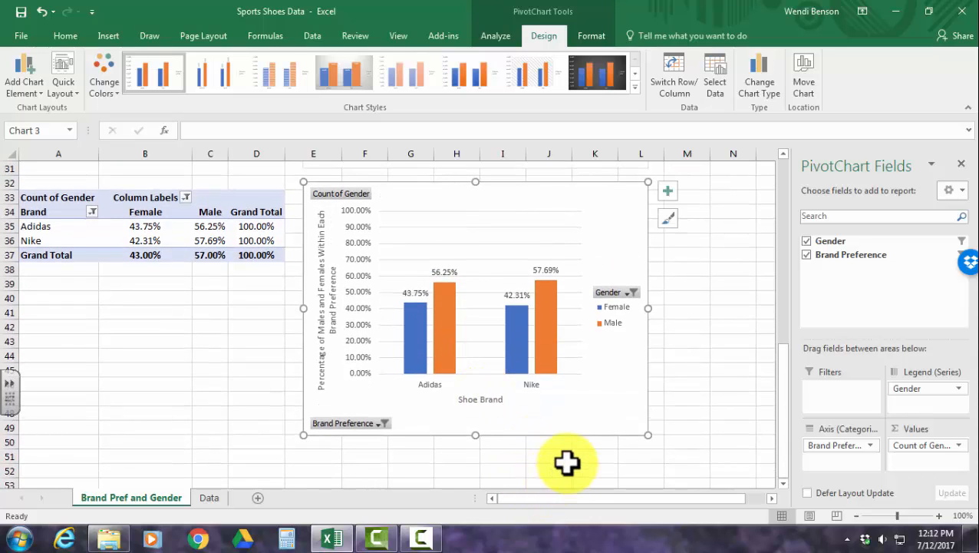
pyautogui.scroll(5, 576, 456)
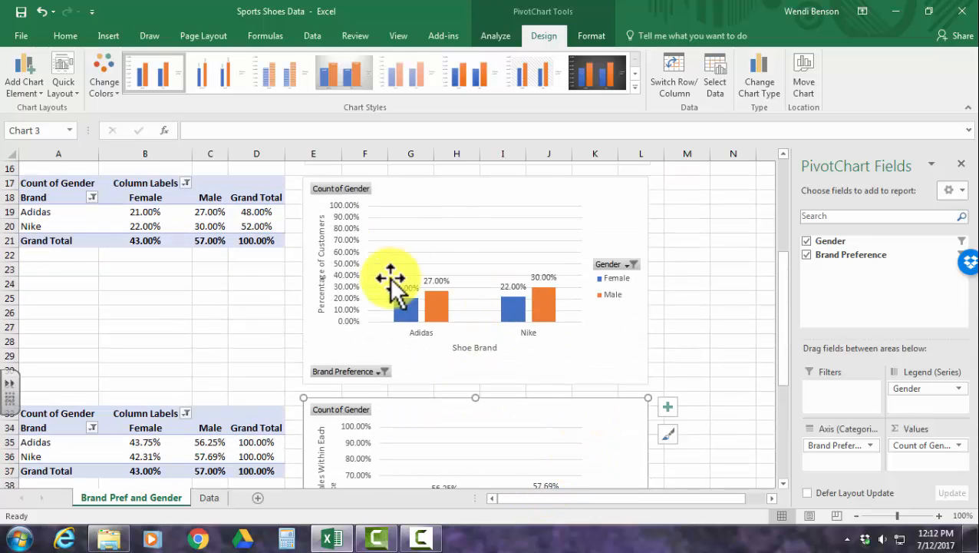
pyautogui.scroll(-4, 506, 346)
pyautogui.moveTo(525, 391)
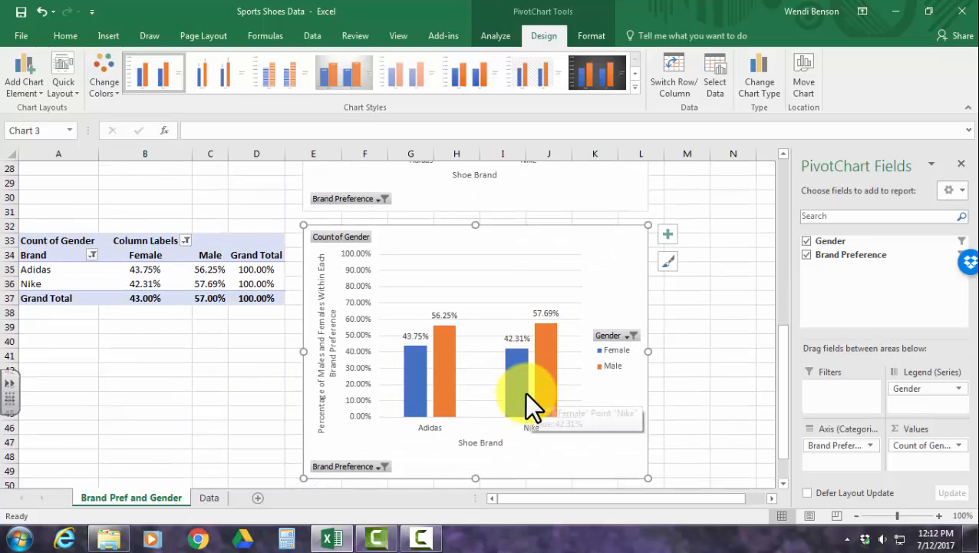
pyautogui.moveTo(410, 321)
pyautogui.mouseDown()
pyautogui.moveTo(435, 290)
pyautogui.moveTo(441, 303)
pyautogui.moveTo(425, 274)
pyautogui.mouseUp()
pyautogui.moveTo(432, 259)
pyautogui.mouseDown()
pyautogui.moveTo(436, 275)
pyautogui.moveTo(458, 249)
pyautogui.mouseUp()
pyautogui.moveTo(507, 319)
pyautogui.mouseDown()
pyautogui.moveTo(507, 292)
pyautogui.moveTo(544, 296)
pyautogui.moveTo(530, 269)
pyautogui.mouseUp()
pyautogui.moveTo(538, 248)
pyautogui.mouseDown()
pyautogui.moveTo(538, 269)
pyautogui.moveTo(566, 242)
pyautogui.mouseUp()
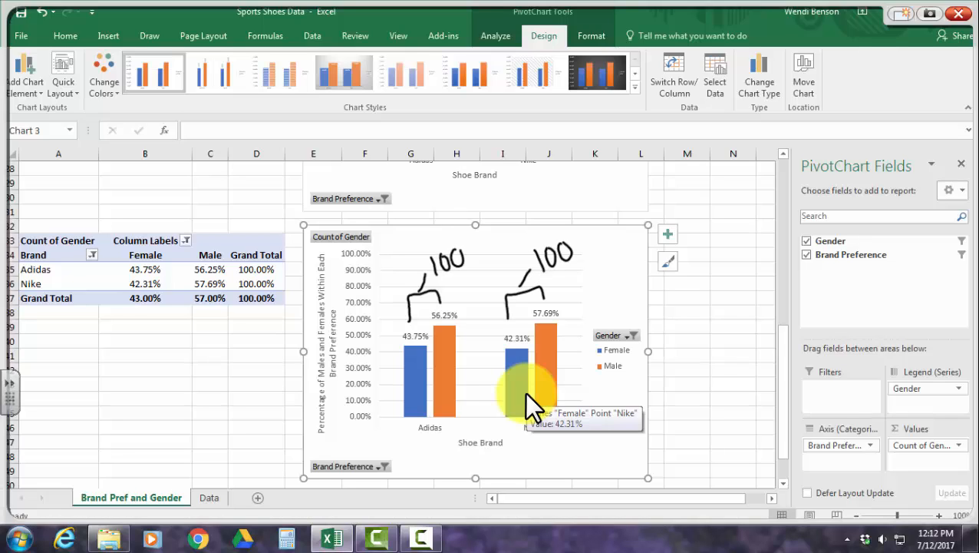
pyautogui.moveTo(439, 260)
pyautogui.mouseDown()
pyautogui.moveTo(418, 306)
pyautogui.moveTo(512, 250)
pyautogui.moveTo(532, 297)
pyautogui.moveTo(514, 309)
pyautogui.mouseUp()
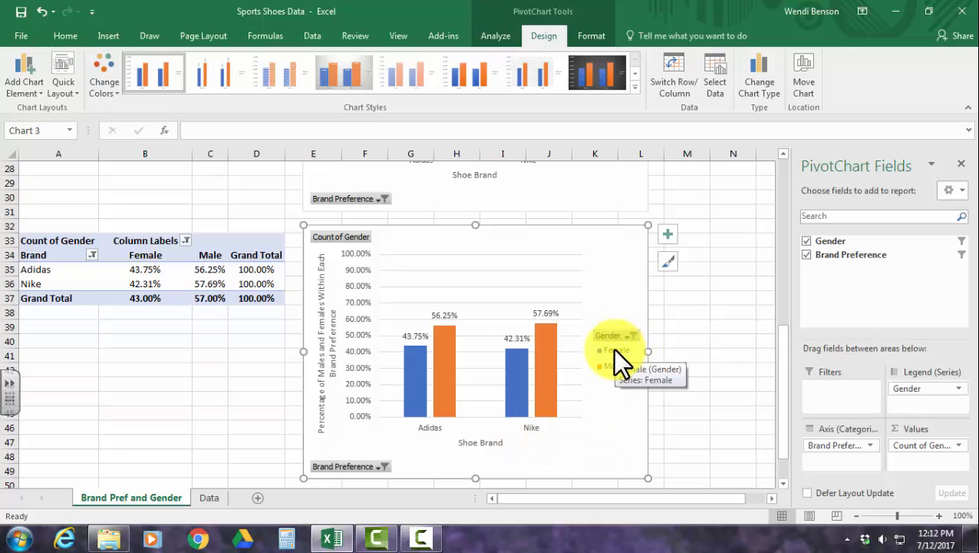
# Copy the original count PivotTable starting at A3 and paste it at A52, below the row-total PivotTable.
pyautogui.scroll(4, 188, 360)
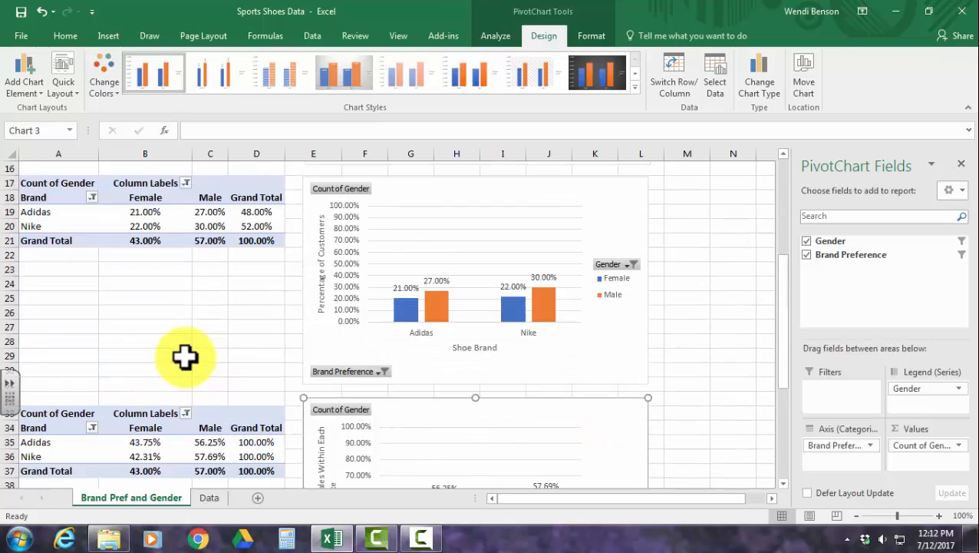
pyautogui.scroll(5, 184, 356)
pyautogui.click(38, 186)
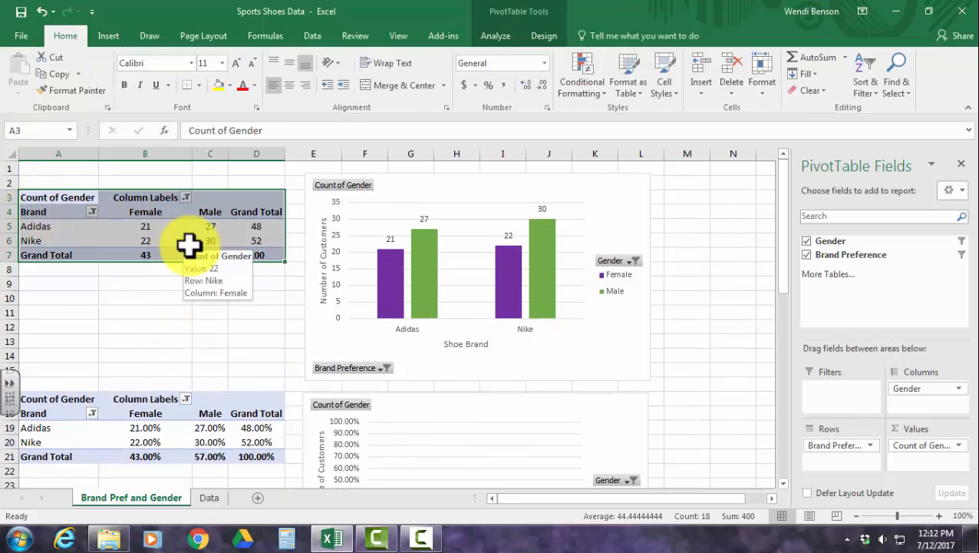
pyautogui.hotkey('ctrl', 'c')
pyautogui.scroll(-12, 198, 307)
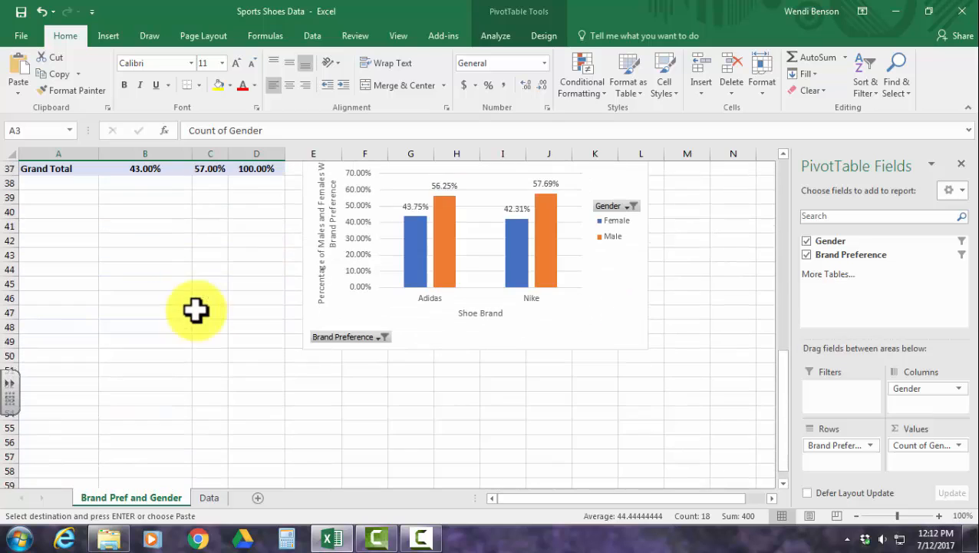
pyautogui.click(58, 386)
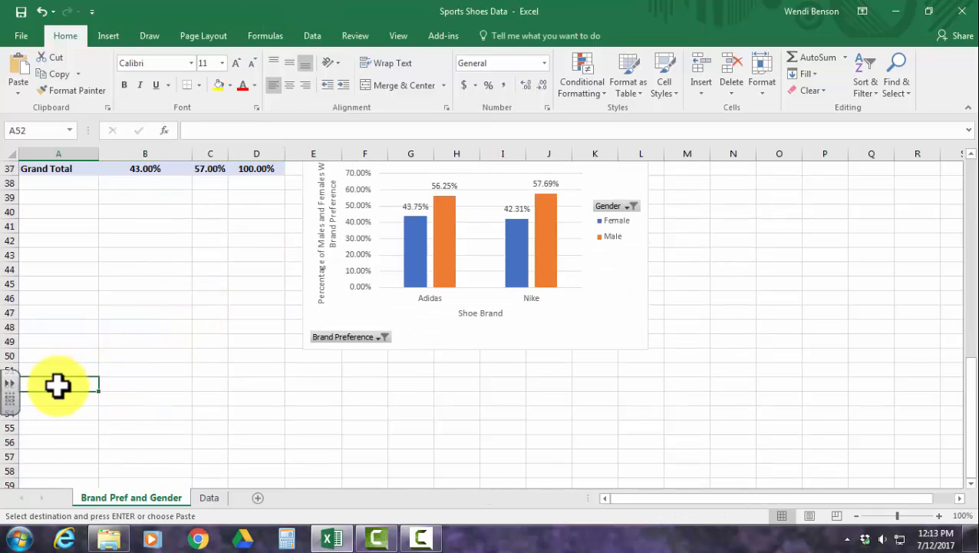
pyautogui.hotkey('ctrl', 'v')
# Swap the fields of the pasted PivotTable so Gender is in Rows and Brand Preference is in Columns.
pyautogui.moveTo(833, 445); pyautogui.dragTo(837, 445)
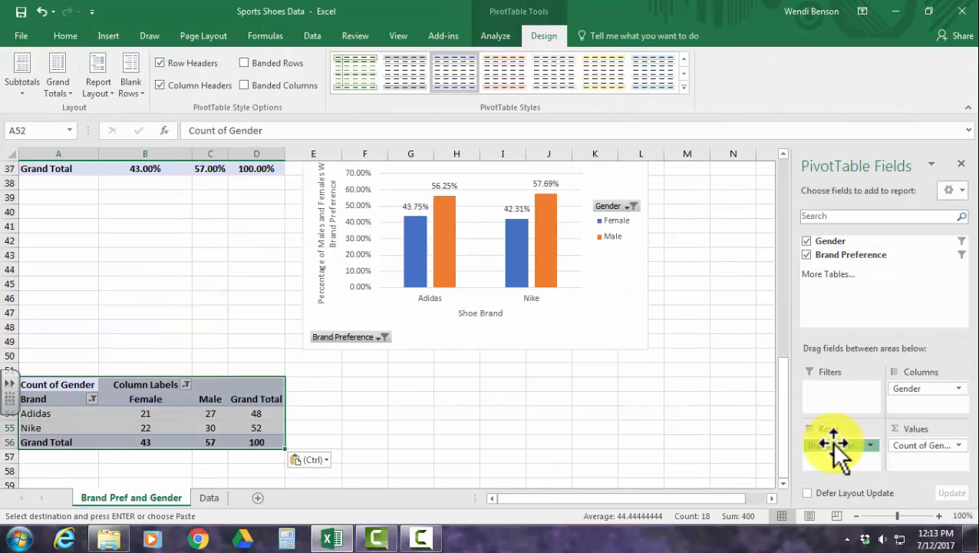
pyautogui.click(658, 412)
pyautogui.click(130, 430)
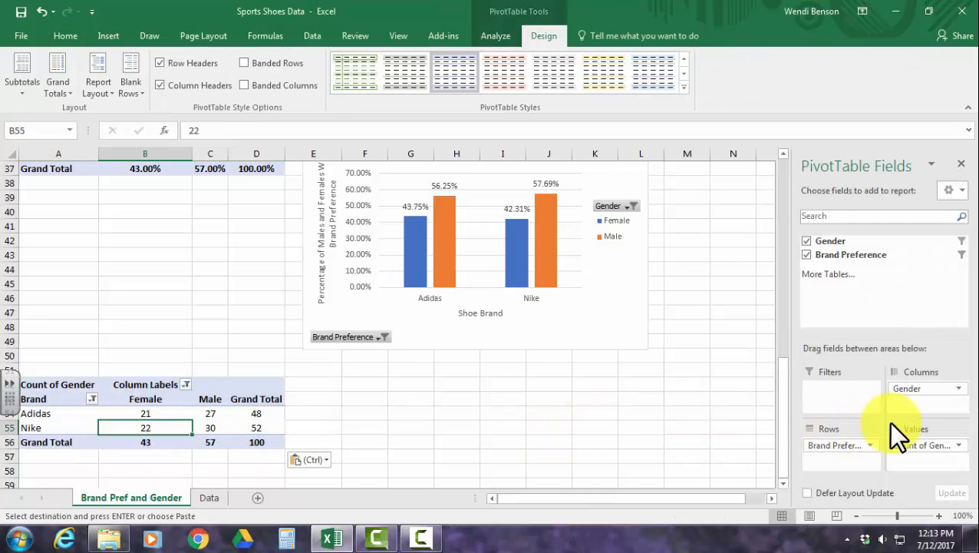
pyautogui.moveTo(924, 388); pyautogui.dragTo(924, 412)
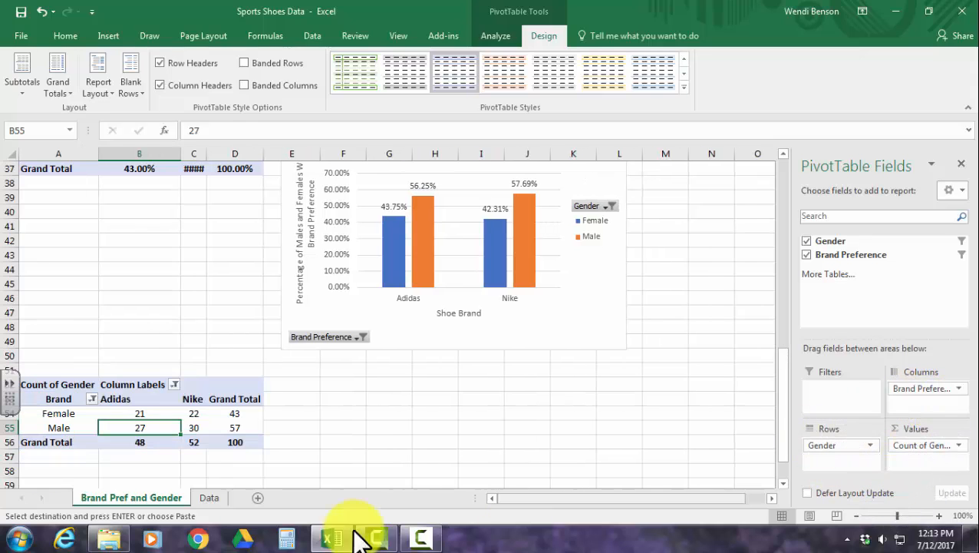
# AutoFit the width of column C so the Male percentages in the upper PivotTables fit.
pyautogui.scroll(1, 172, 371)
pyautogui.scroll(1, 171, 372)
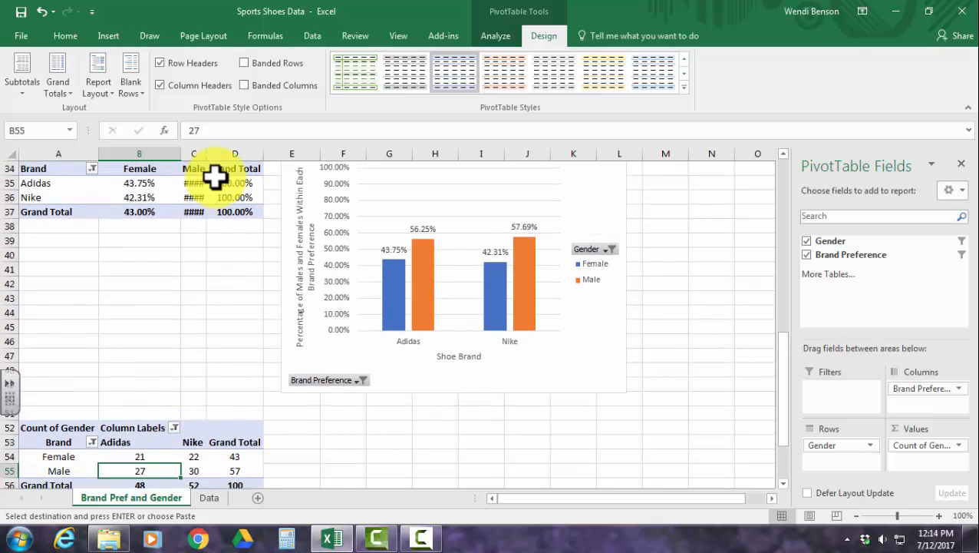
pyautogui.doubleClick(206, 152)
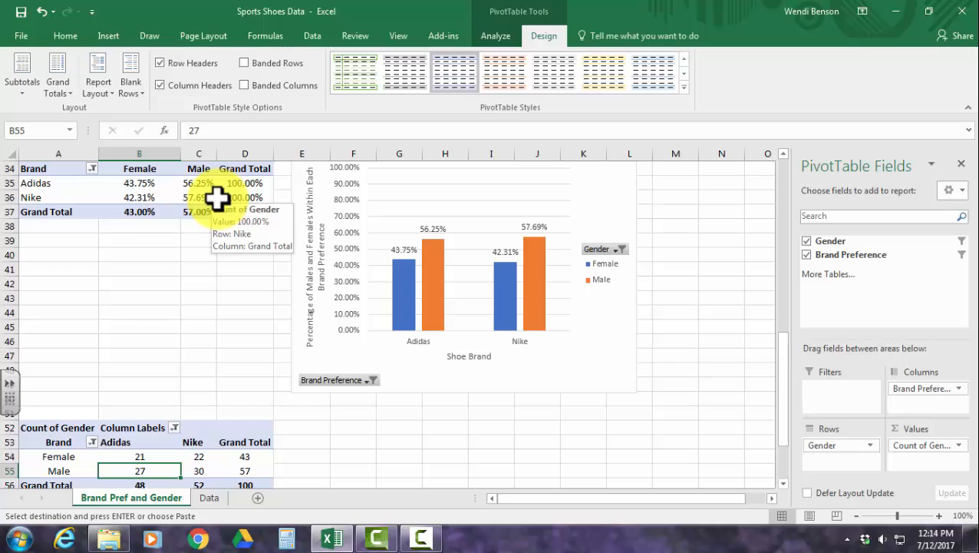
# Show the values of the gender-by-brand PivotTable at A52 as % of Row Total.
pyautogui.scroll(-2, 149, 400)
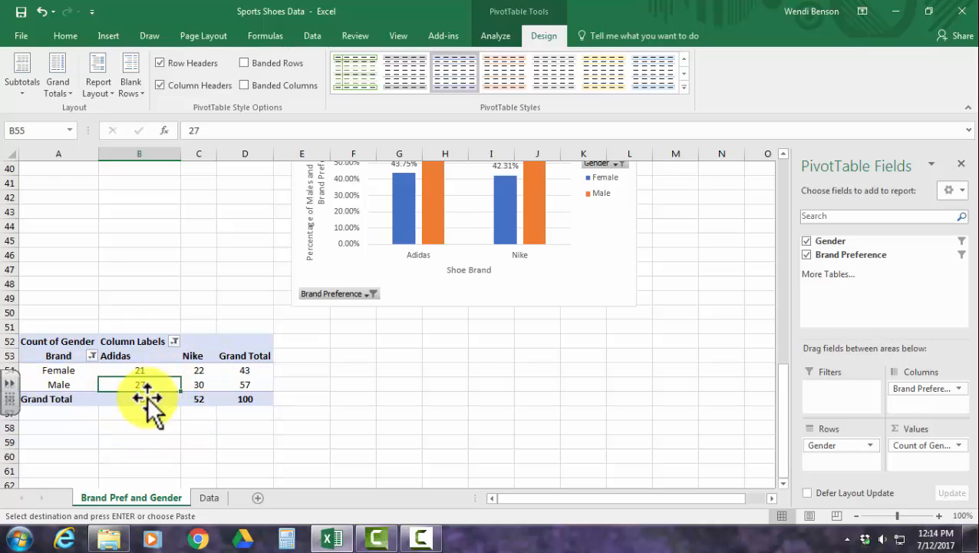
pyautogui.rightClick(197, 373)
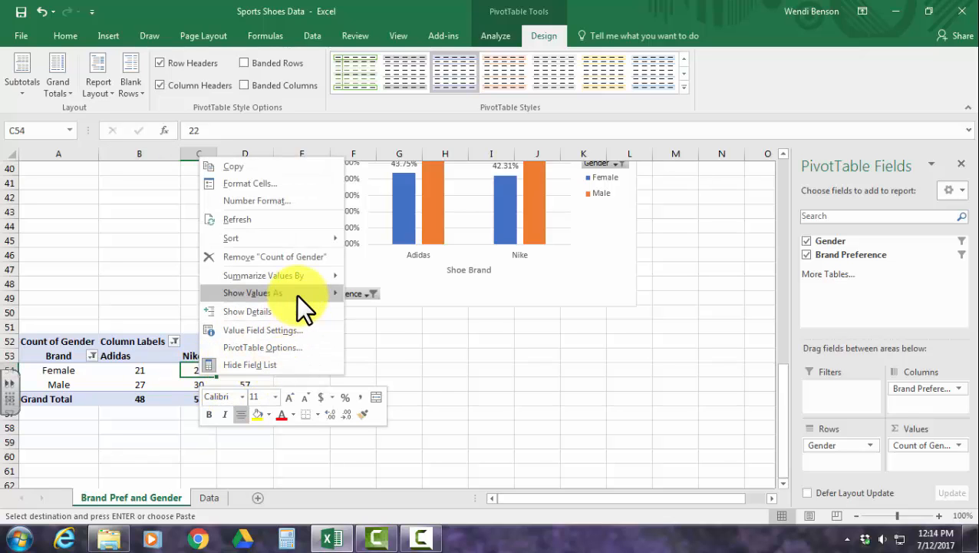
pyautogui.moveTo(297, 294)
pyautogui.click(377, 301)
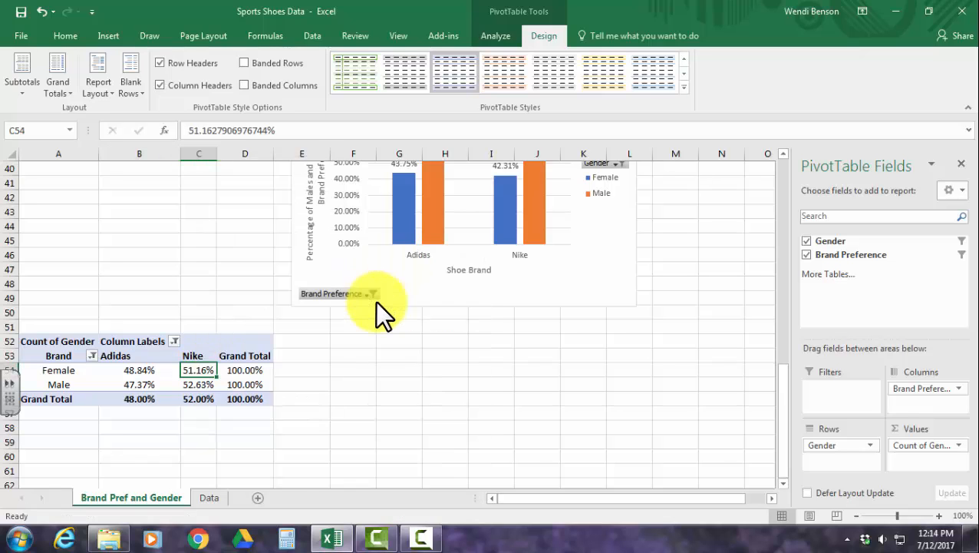
pyautogui.rightClick(166, 376)
pyautogui.press('Escape')
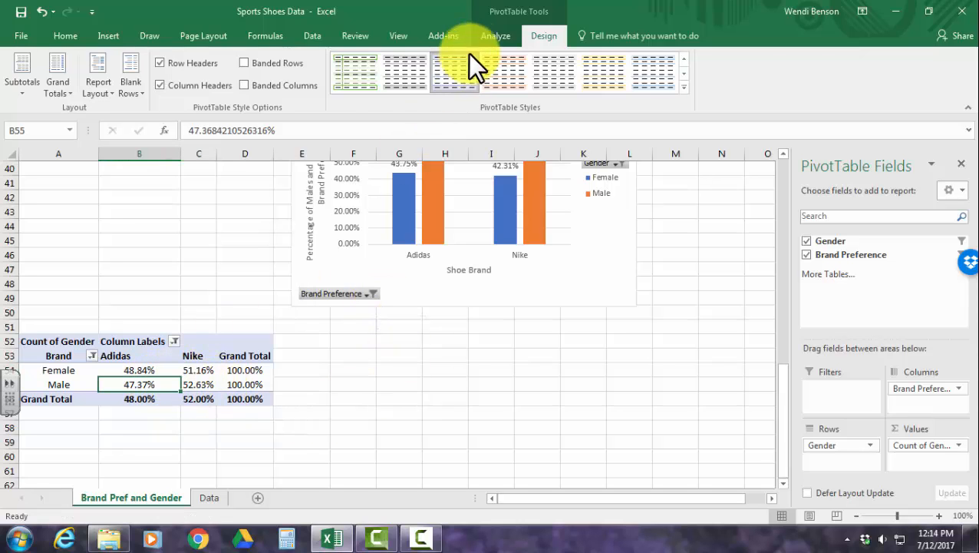
# Insert a clustered column PivotChart from the gender-by-brand PivotTable at A52 and place it beside the table, below the row-total chart.
pyautogui.click(495, 36)
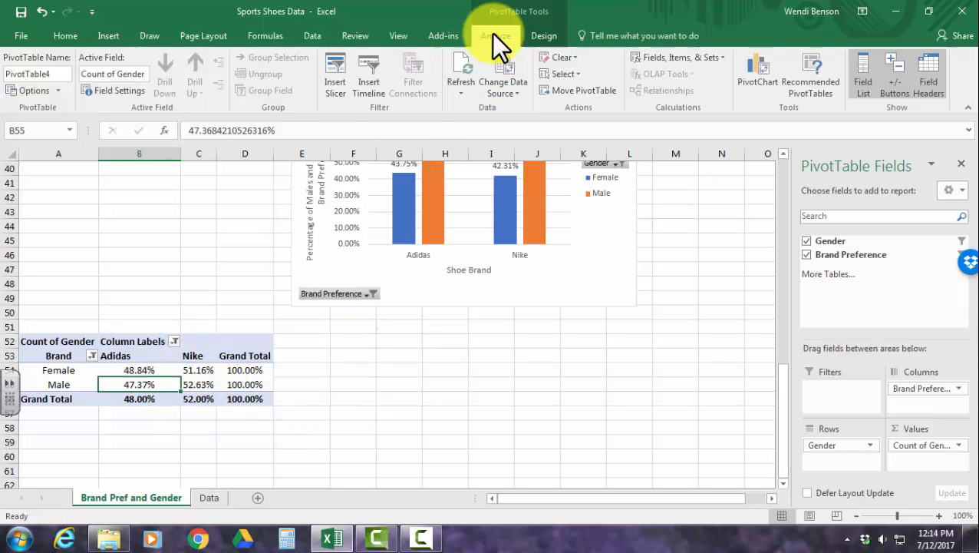
pyautogui.click(763, 72)
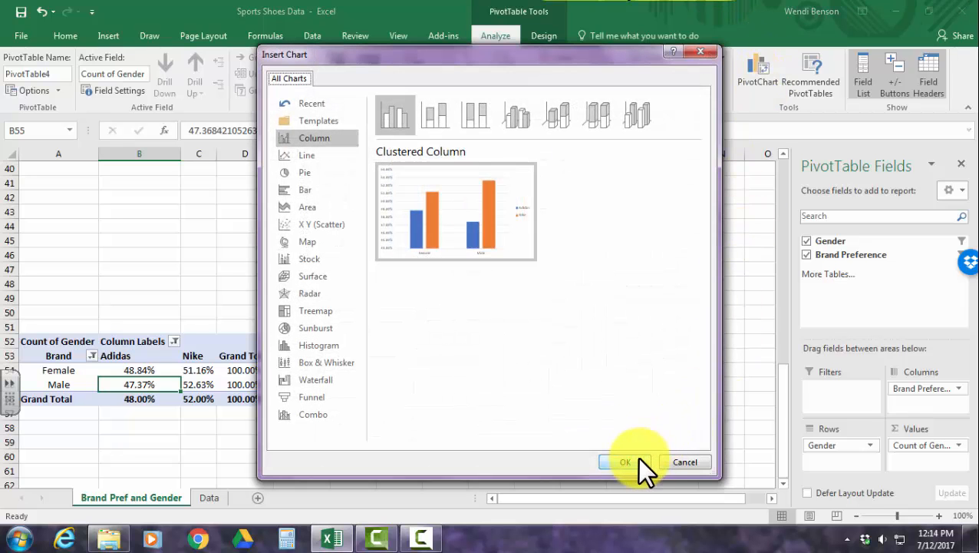
pyautogui.click(637, 459)
pyautogui.moveTo(565, 411); pyautogui.dragTo(575, 311)
pyautogui.scroll(3, 599, 353)
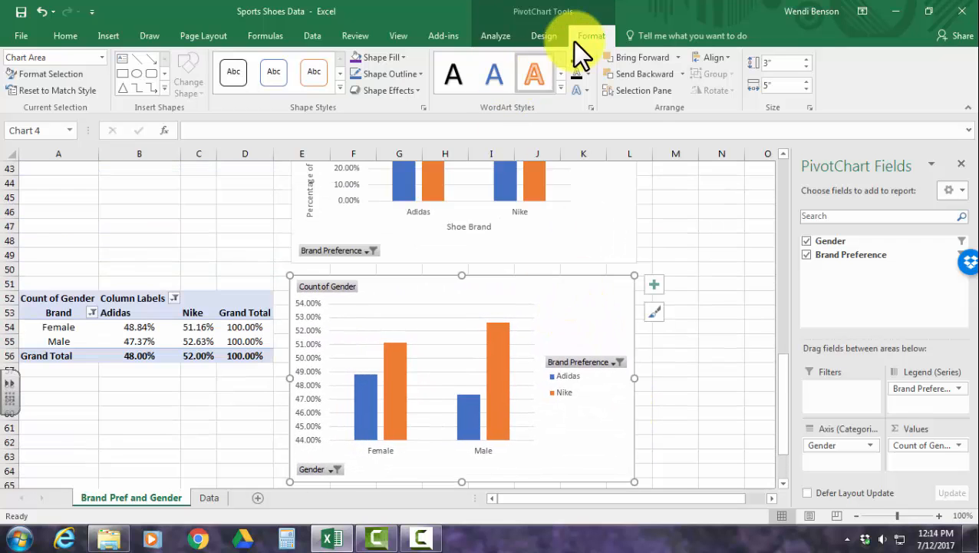
# Add data labels at the outside end of the columns in the new gender PivotChart.
pyautogui.click(555, 38)
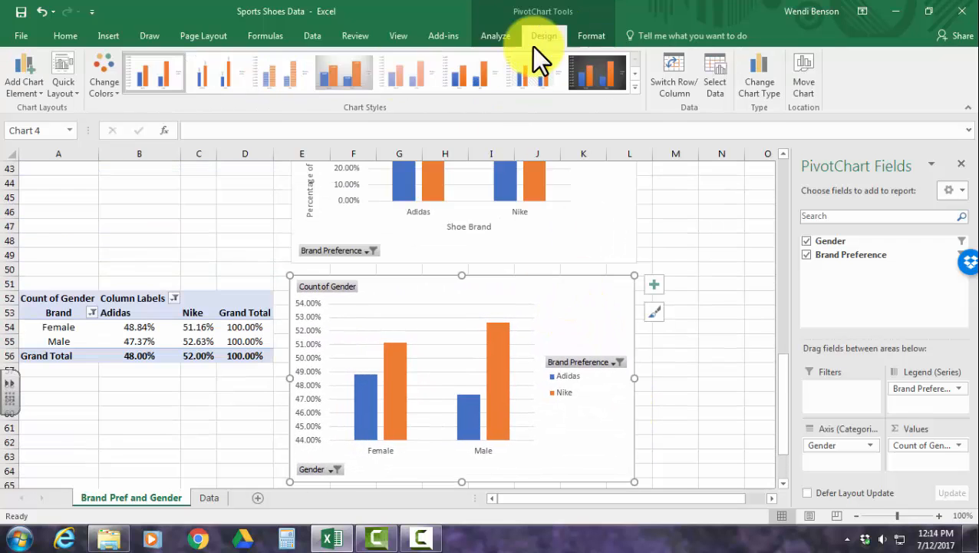
pyautogui.click(24, 82)
pyautogui.moveTo(38, 161)
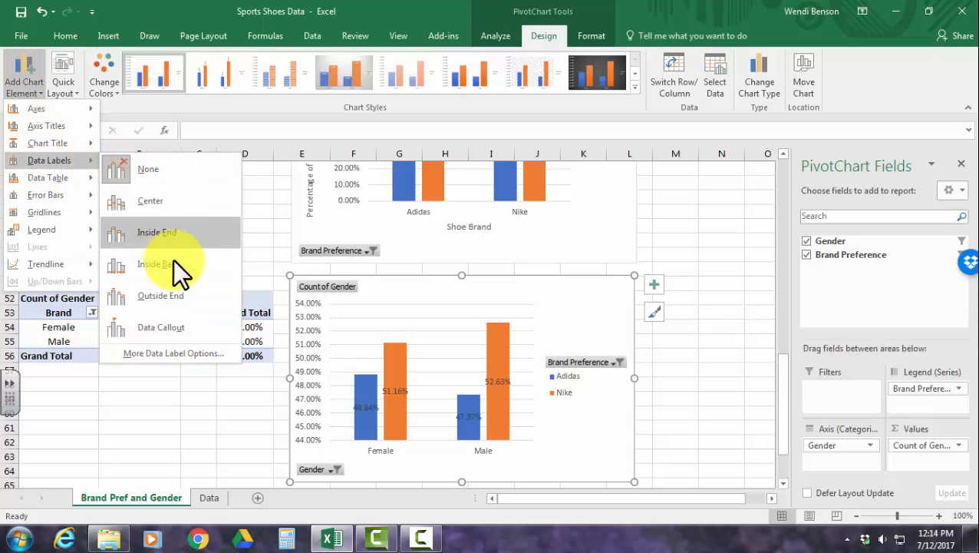
pyautogui.click(169, 294)
# Add primary horizontal and primary vertical axis titles to the gender PivotChart.
pyautogui.click(22, 75)
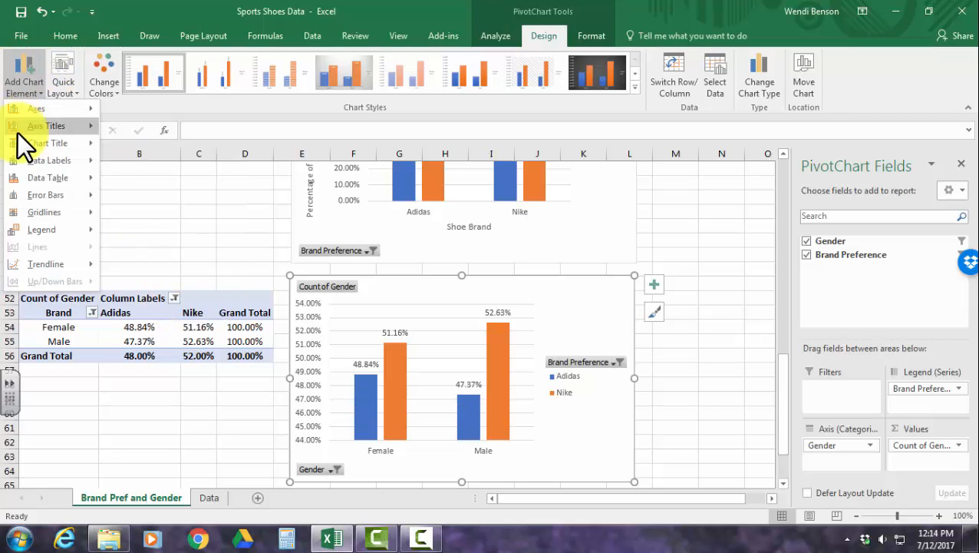
pyautogui.moveTo(40, 123)
pyautogui.click(121, 129)
pyautogui.click(30, 88)
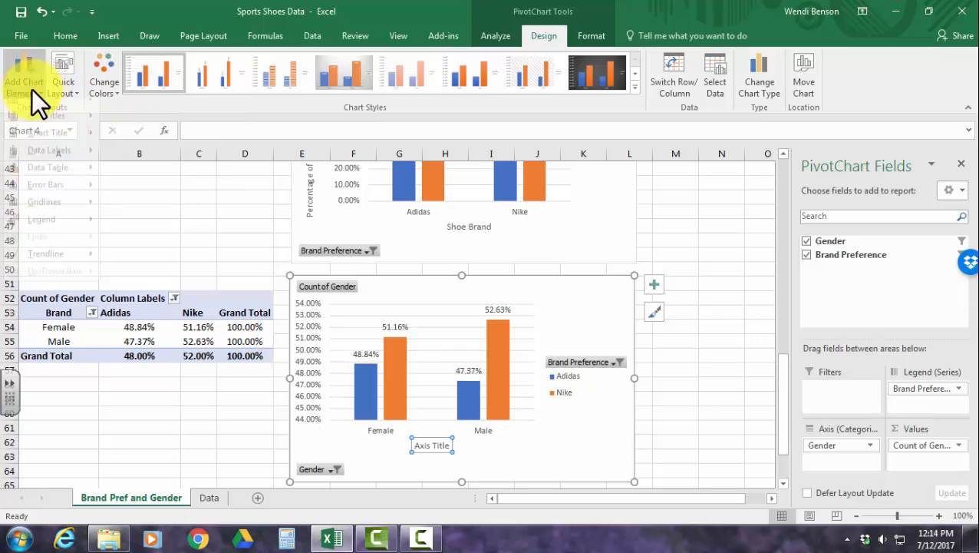
pyautogui.click(140, 162)
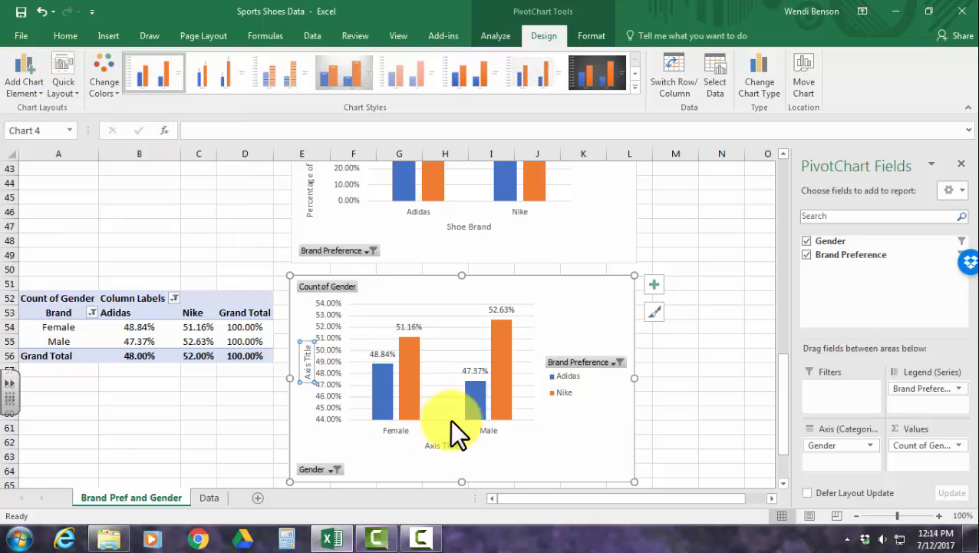
# Change the gender PivotChart's horizontal axis title to "Gender".
pyautogui.click(449, 447)
pyautogui.moveTo(426, 445); pyautogui.dragTo(460, 447)
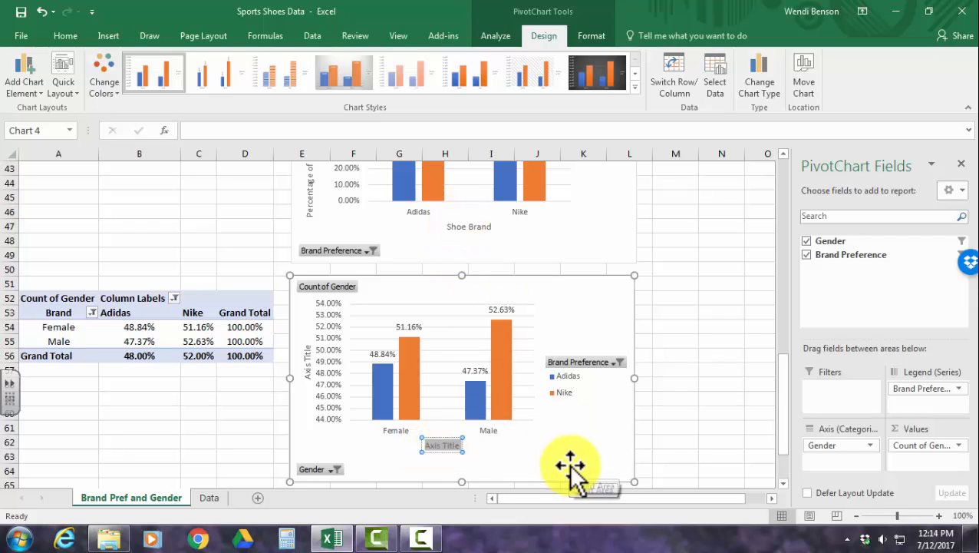
pyautogui.write('Gender')
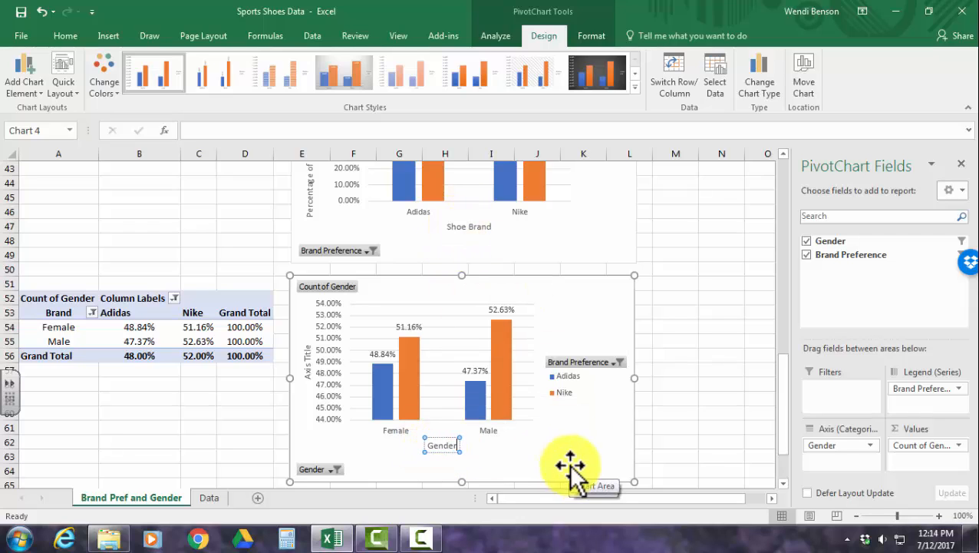
# Copy the vertical axis title from the PivotChart above and paste it, keeping text only, as the gender PivotChart's vertical axis title.
pyautogui.click(311, 349)
pyautogui.scroll(1, 339, 330)
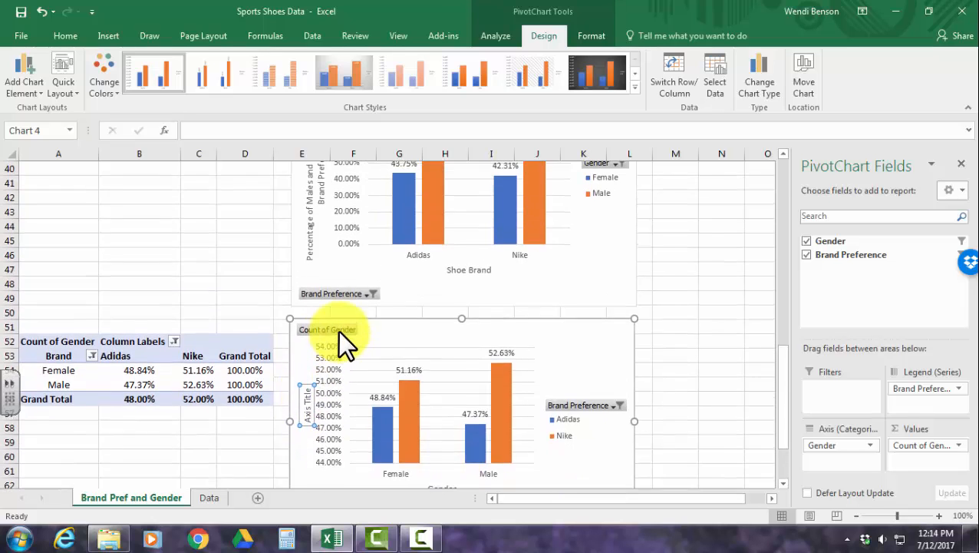
pyautogui.scroll(2, 330, 231)
pyautogui.click(317, 230)
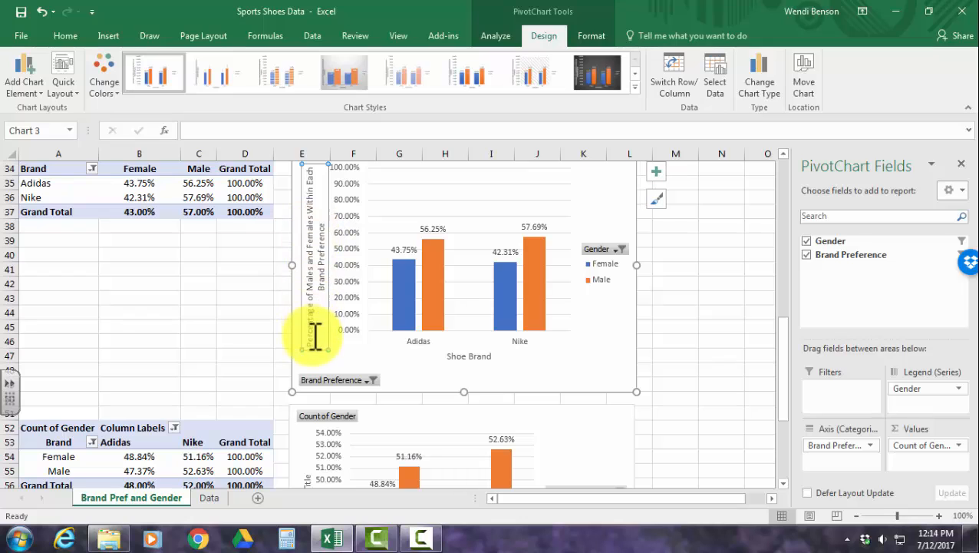
pyautogui.moveTo(315, 346); pyautogui.dragTo(312, 234)
pyautogui.hotkey('ctrl', 'c')
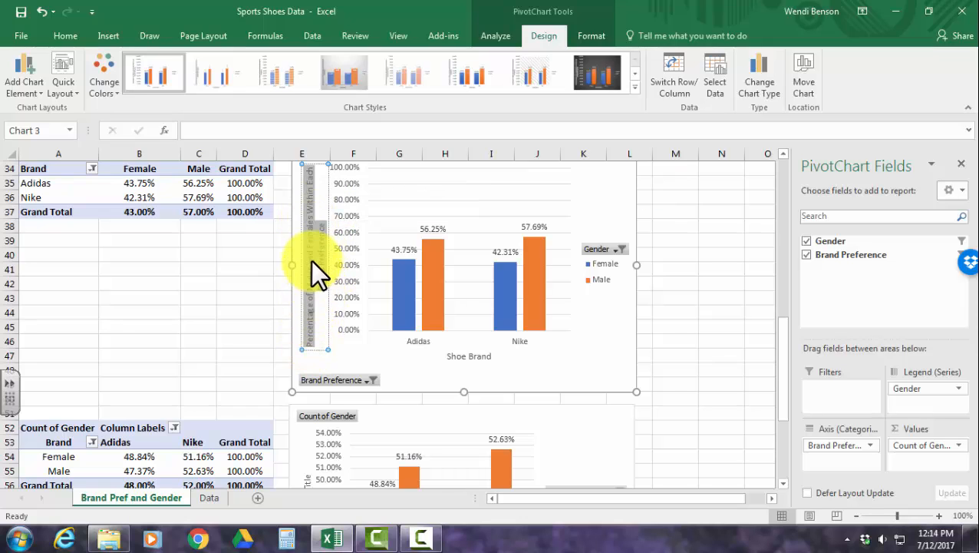
pyautogui.scroll(-1, 444, 354)
pyautogui.scroll(-3, 444, 355)
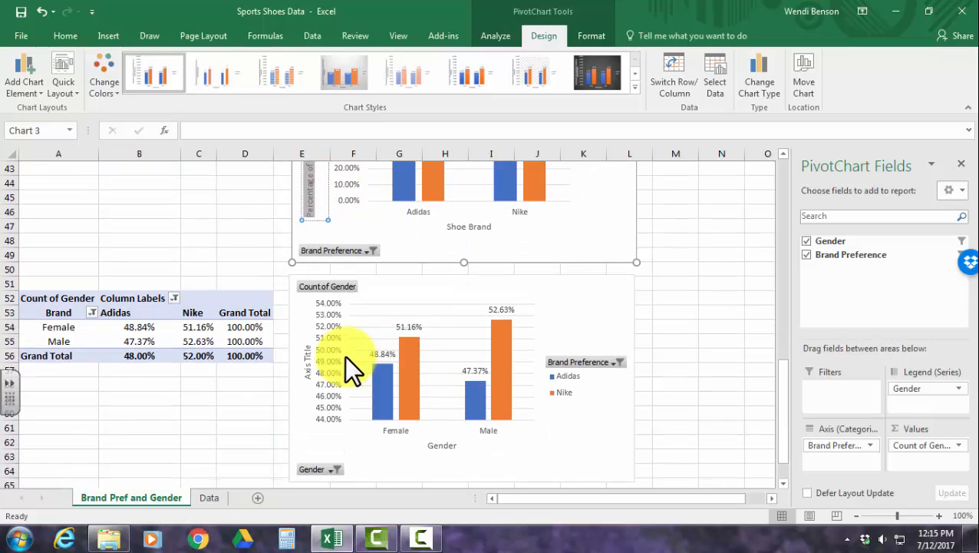
pyautogui.click(313, 349)
pyautogui.doubleClick(311, 347)
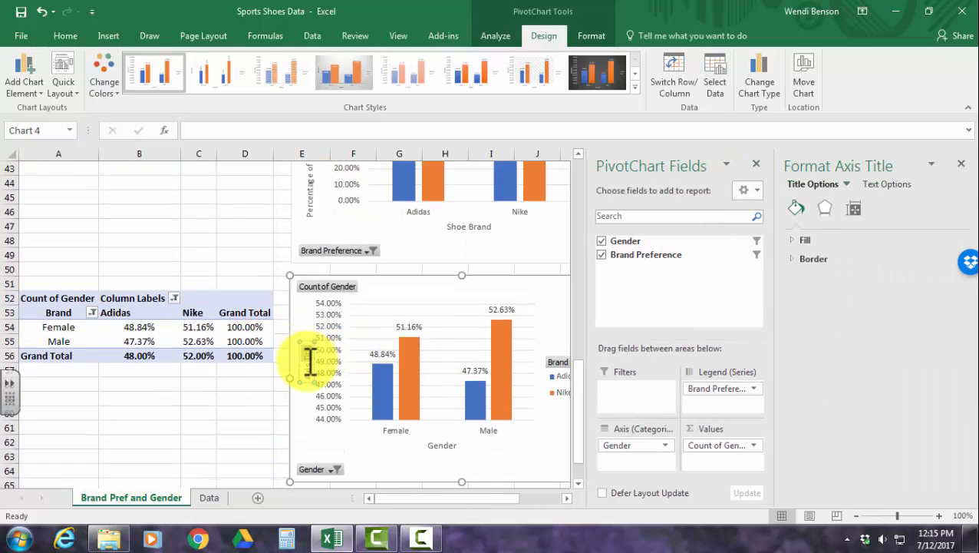
pyautogui.hotkey('ctrl', 'v')
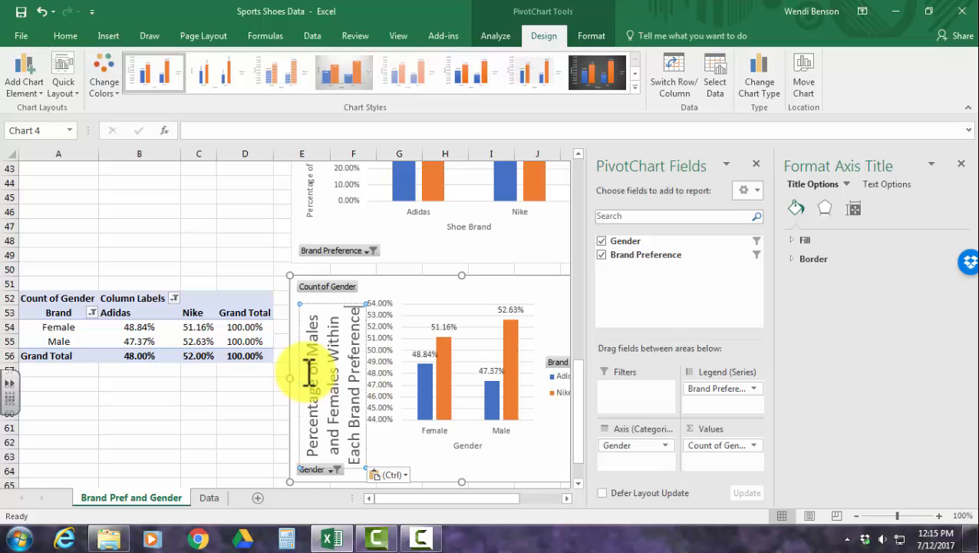
pyautogui.click(394, 471)
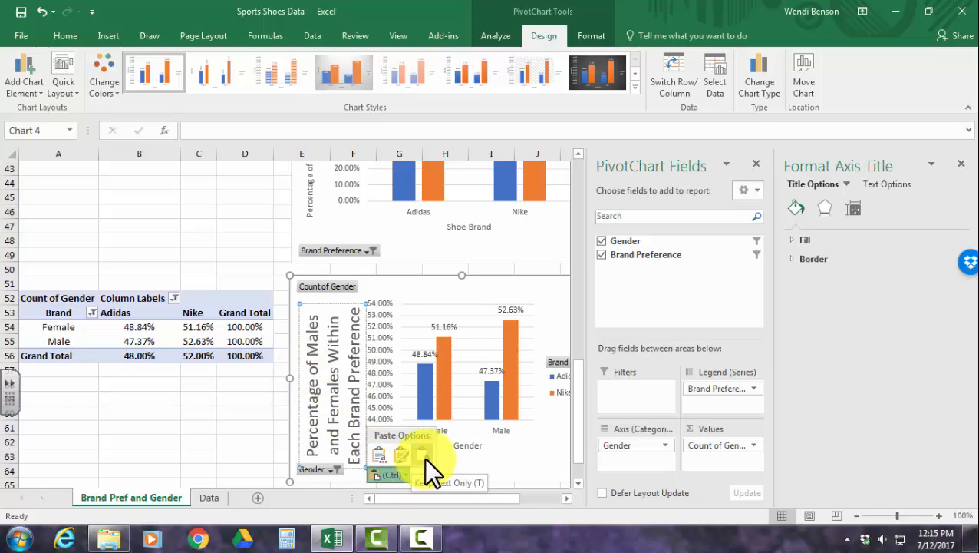
pyautogui.click(424, 457)
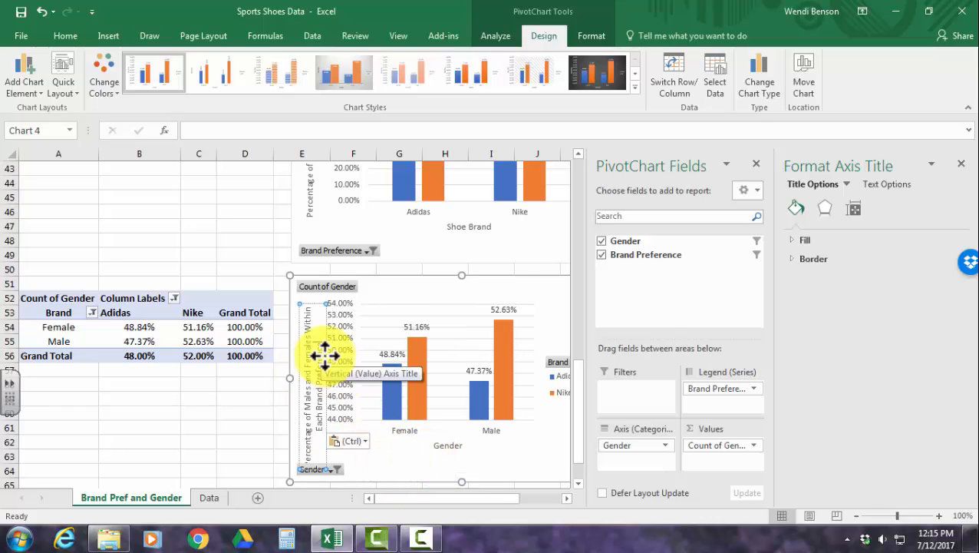
# Edit the pasted vertical axis title to "Percentage of Adidas and Nike Within Each Gender" and move it up, clear of the Gender field button.
pyautogui.doubleClick(310, 400)
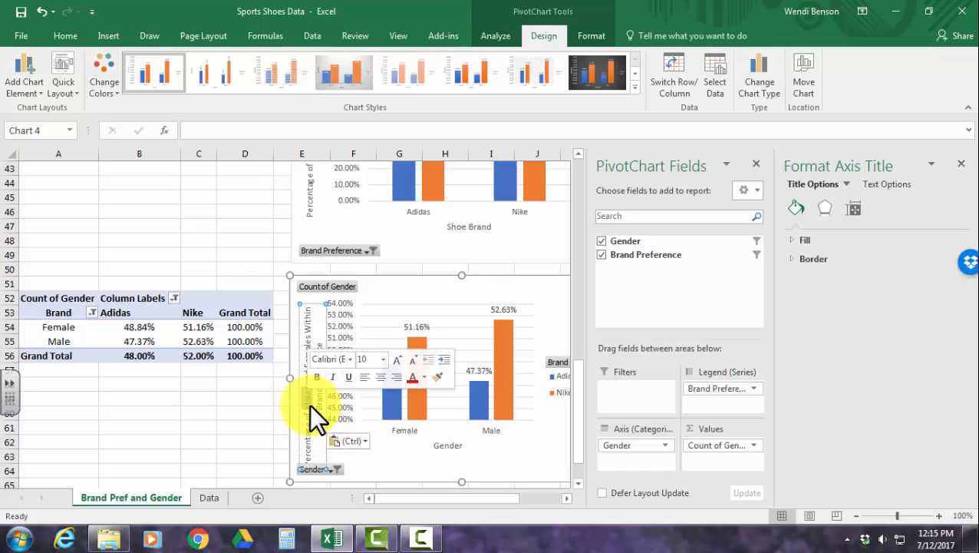
pyautogui.write('Females')
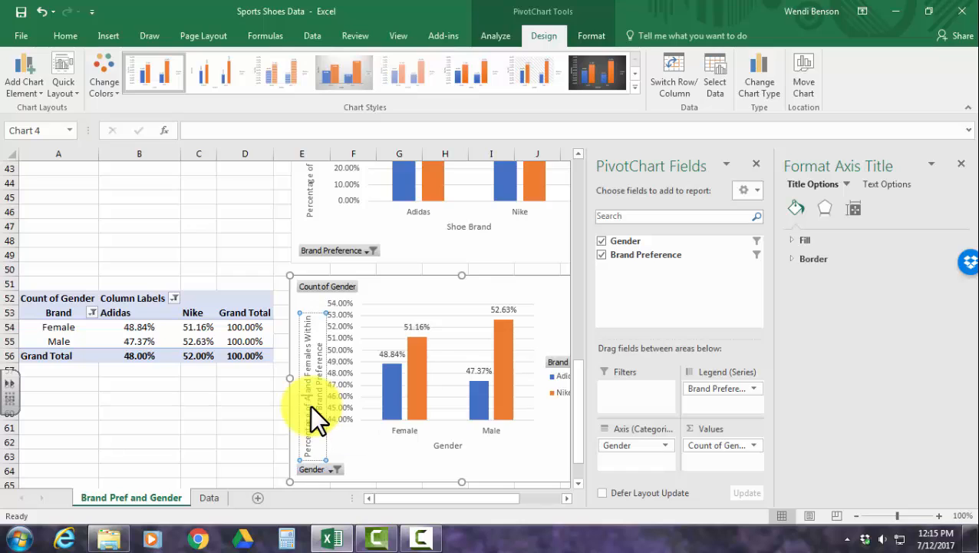
pyautogui.write('didas')
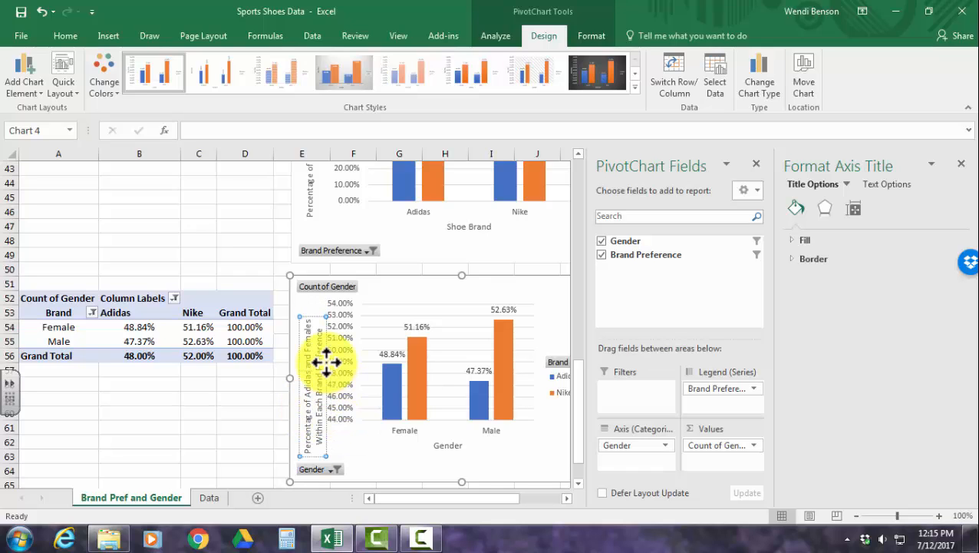
pyautogui.doubleClick(310, 338)
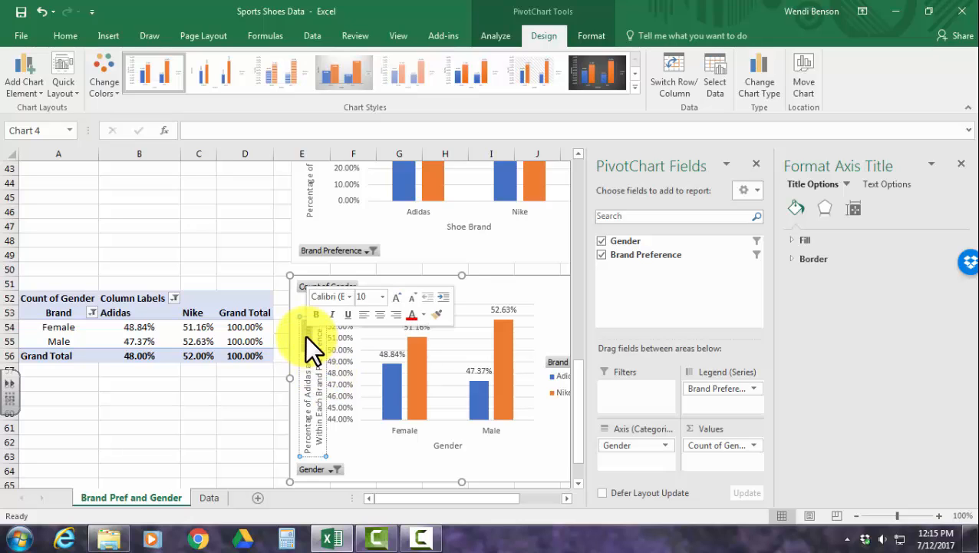
pyautogui.write('and Nike Within')
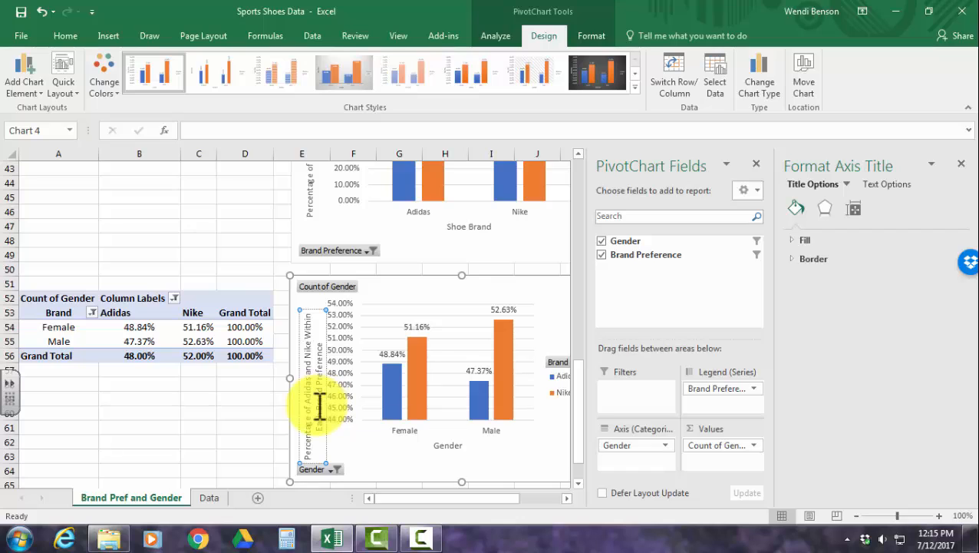
pyautogui.moveTo(319, 407); pyautogui.dragTo(323, 361)
pyautogui.press('Delete')
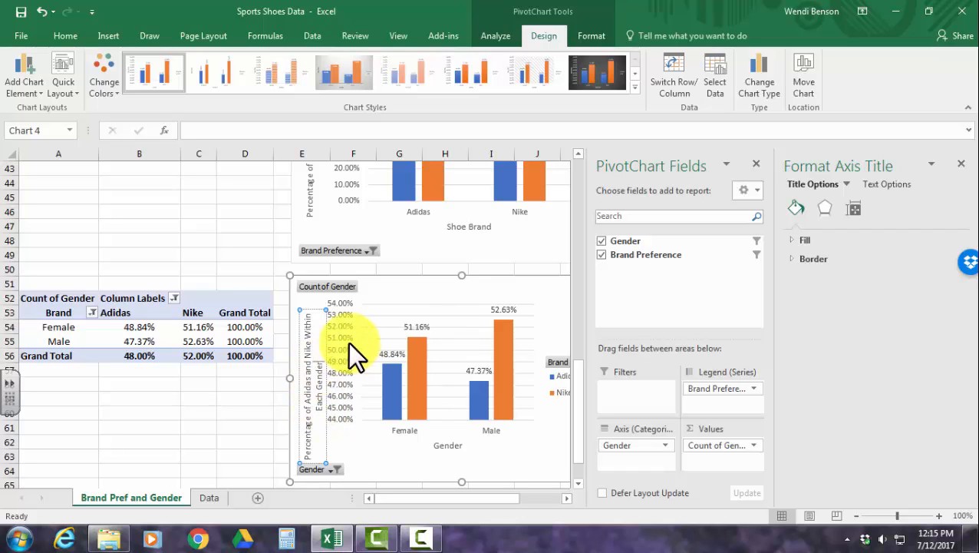
pyautogui.click(310, 298)
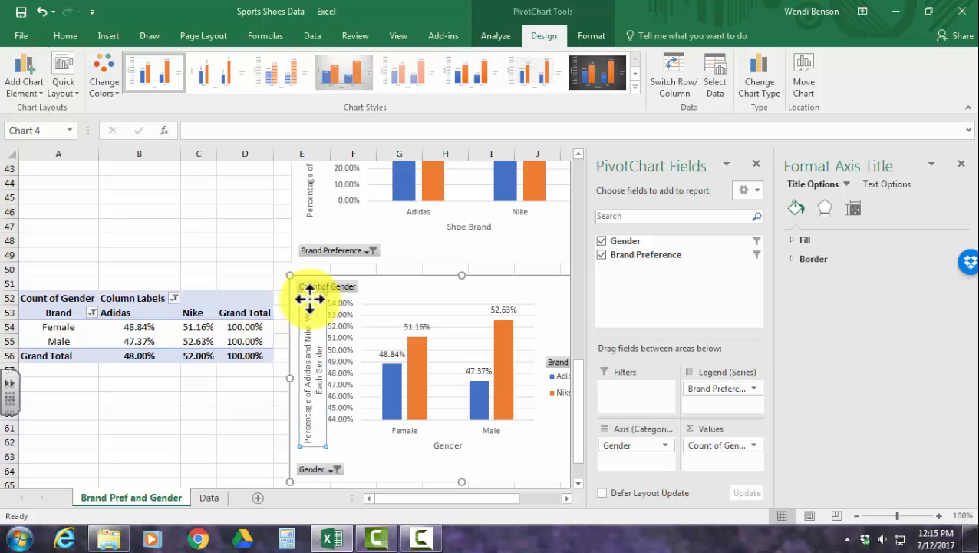
# Open the formatting options for the gender PivotChart's vertical value axis.
pyautogui.rightClick(341, 400)
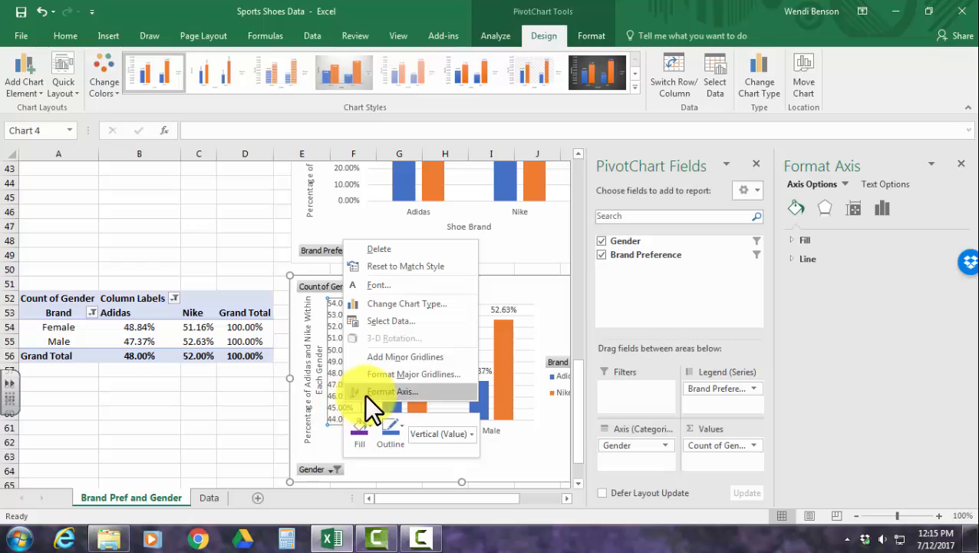
pyautogui.click(367, 393)
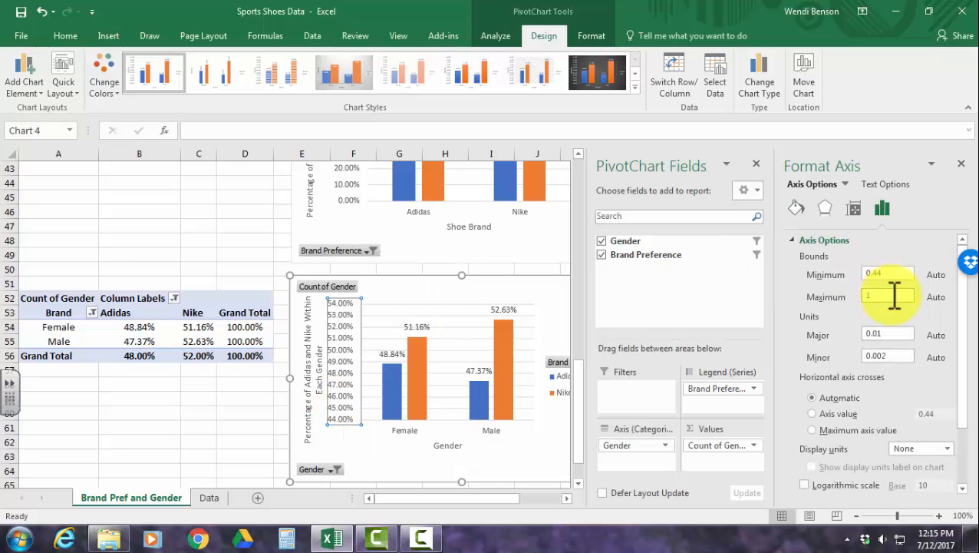
pyautogui.click(899, 272)
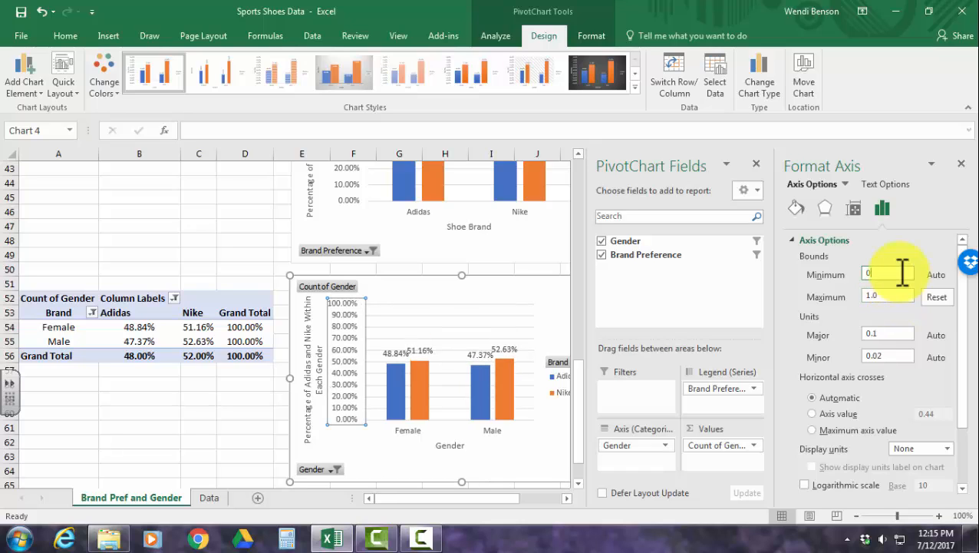
pyautogui.click(43, 18)
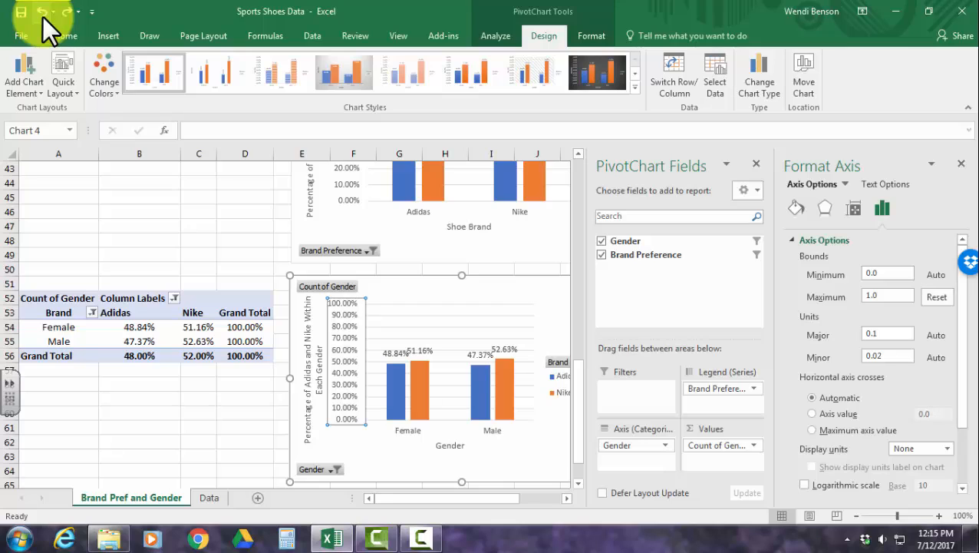
pyautogui.click(44, 18)
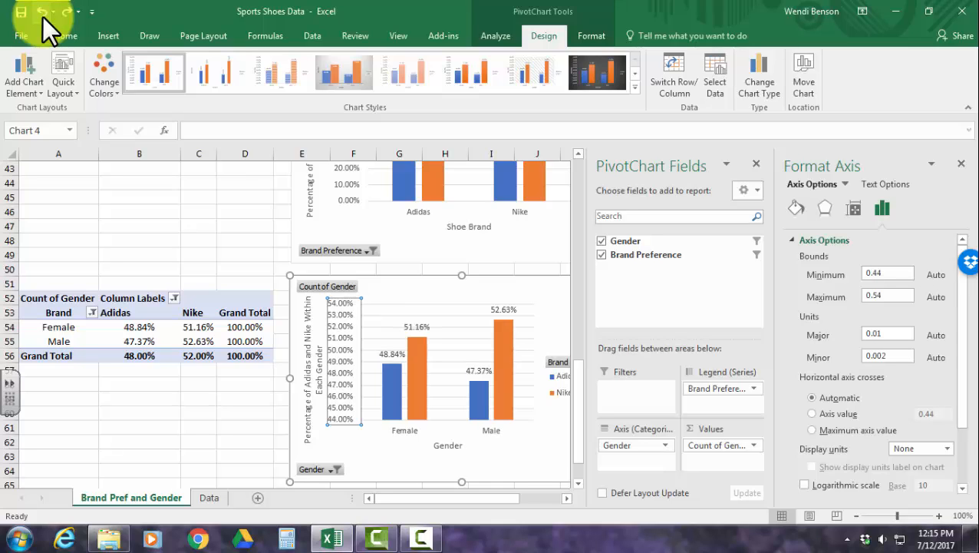
# Set the gender PivotChart's vertical axis bounds to a minimum of 0 and a maximum of 1.
pyautogui.click(889, 274)
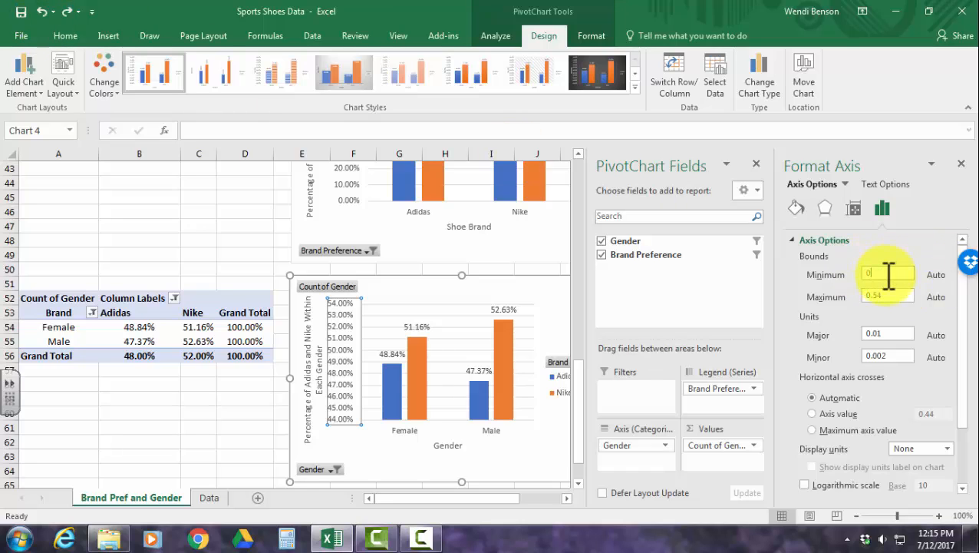
pyautogui.click(898, 295)
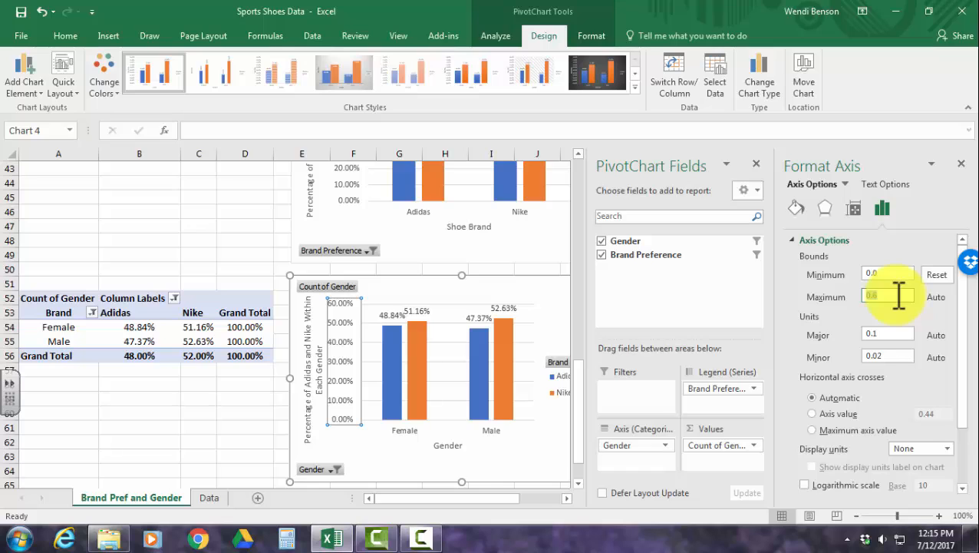
pyautogui.press('Return')
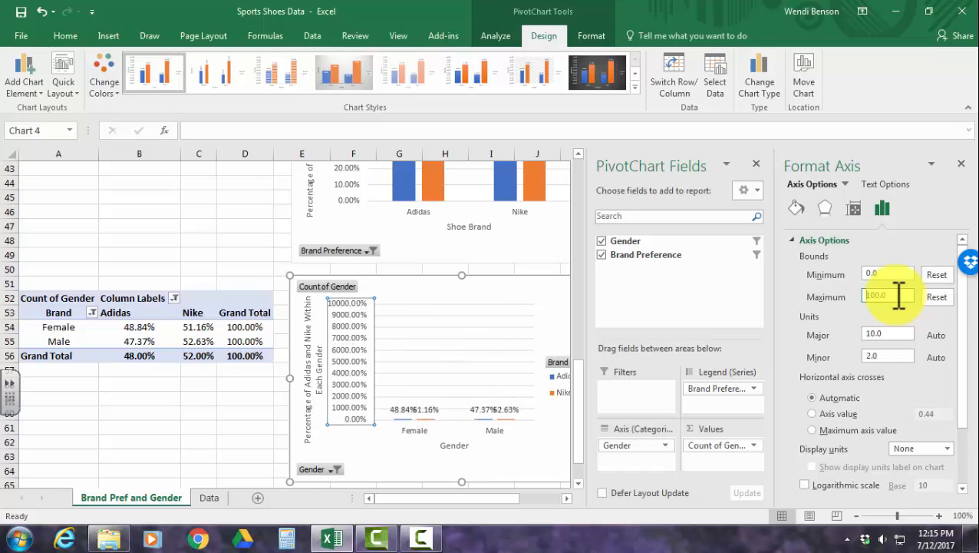
pyautogui.moveTo(899, 294); pyautogui.dragTo(866, 295)
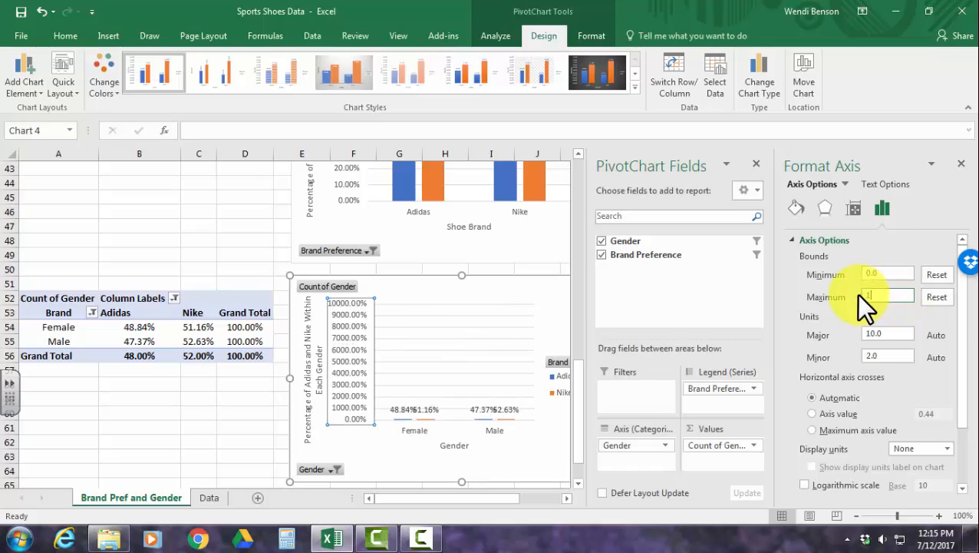
pyautogui.write('1')
pyautogui.press('Return')
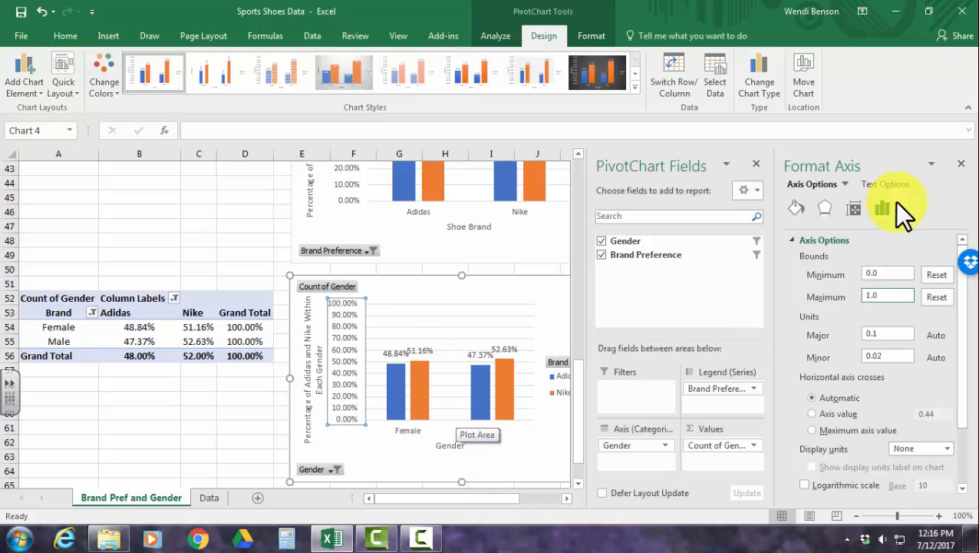
# Close the axis formatting options and widen the gender PivotChart until its right edge reaches column M.
pyautogui.click(962, 165)
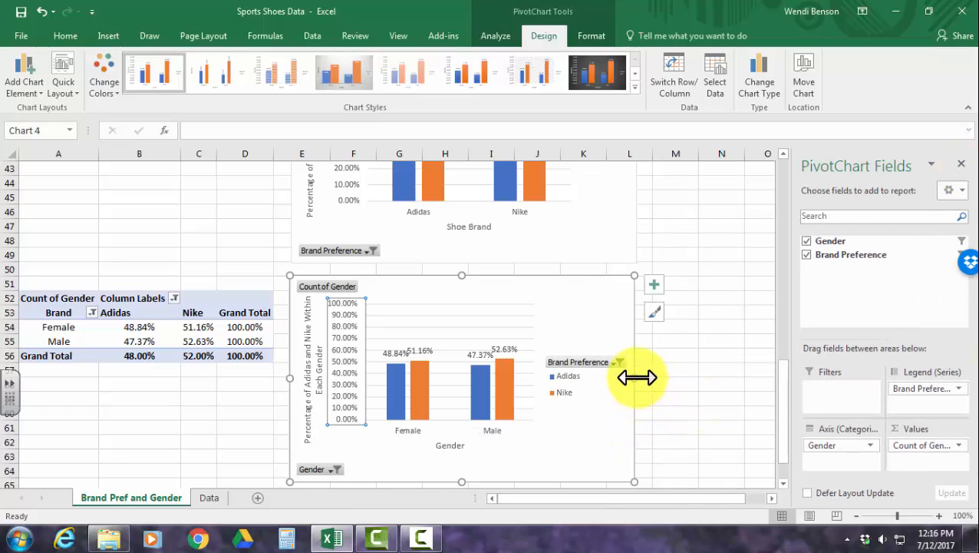
pyautogui.moveTo(634, 378); pyautogui.dragTo(678, 376)
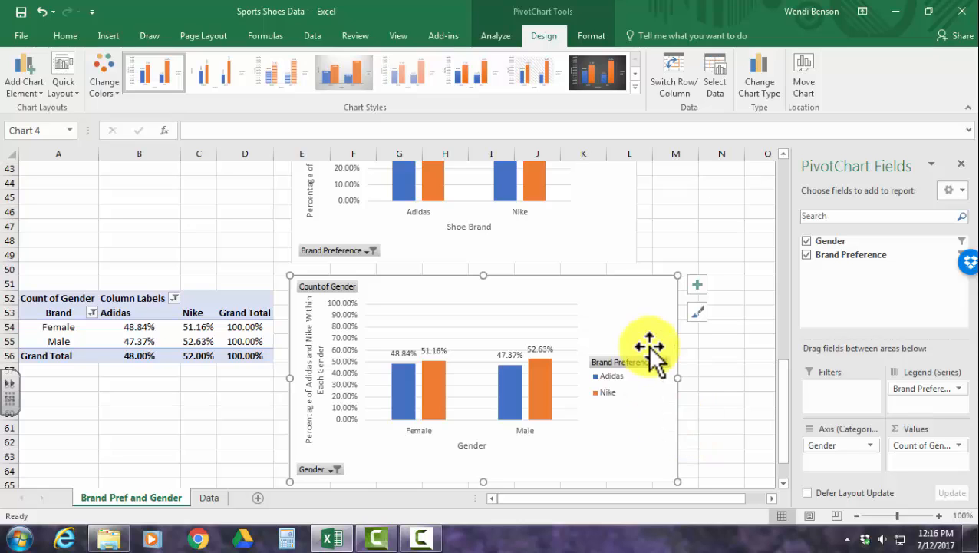
pyautogui.scroll(3, 634, 338)
pyautogui.click(622, 345)
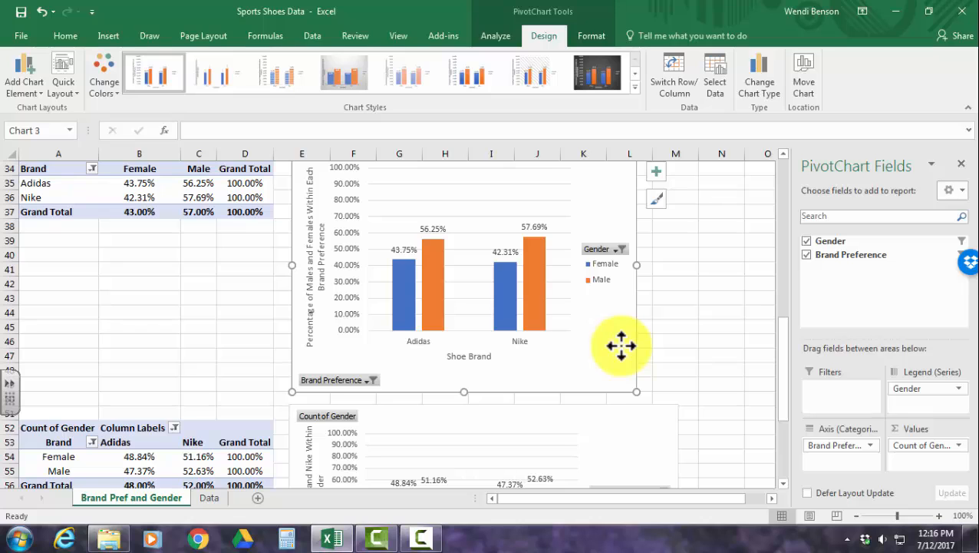
pyautogui.scroll(-3, 623, 349)
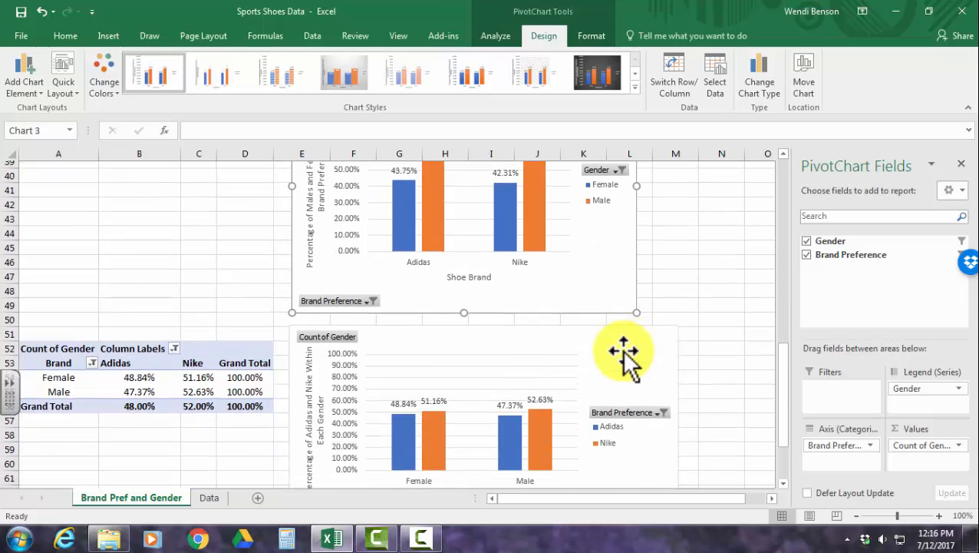
pyautogui.click(639, 421)
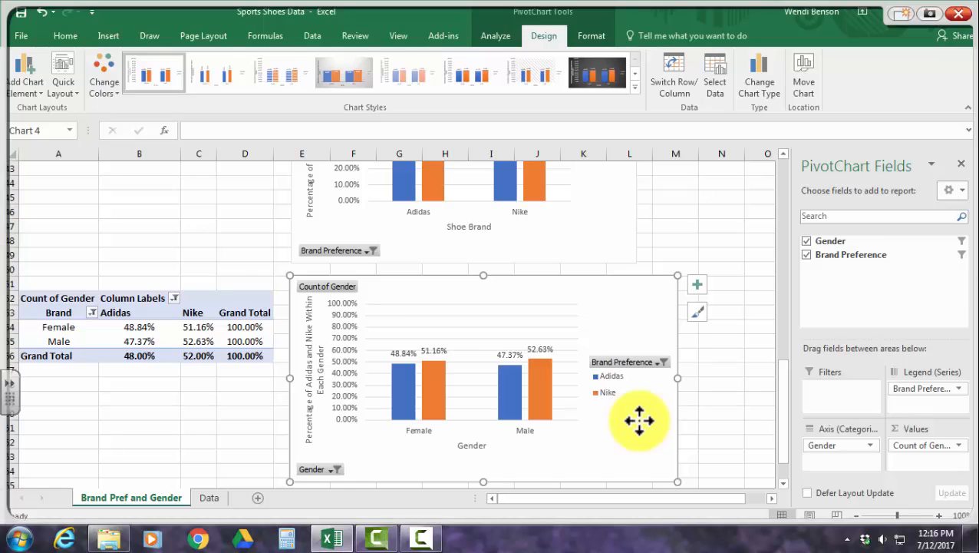
# Annotate the gender PivotChart with a hand-drawn bracket and the number 100 above both the Female and Male column pairs.
pyautogui.moveTo(397, 329); pyautogui.dragTo(436, 335)
pyautogui.moveTo(418, 292)
pyautogui.mouseDown()
pyautogui.moveTo(423, 307)
pyautogui.moveTo(428, 292)
pyautogui.mouseUp()
pyautogui.moveTo(440, 289); pyautogui.dragTo(439, 297)
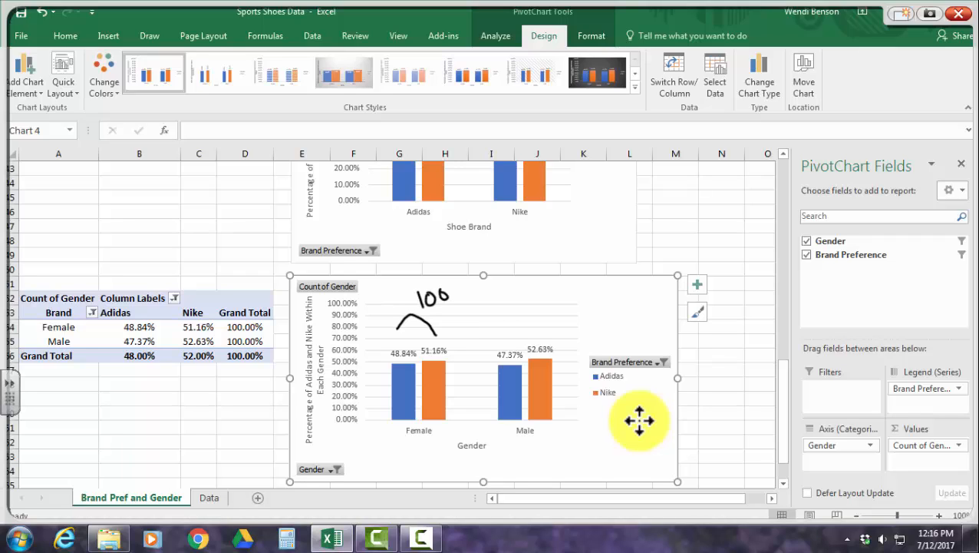
pyautogui.moveTo(501, 338); pyautogui.dragTo(538, 334)
pyautogui.moveTo(522, 298); pyautogui.dragTo(530, 304)
pyautogui.moveTo(538, 292); pyautogui.dragTo(537, 294)
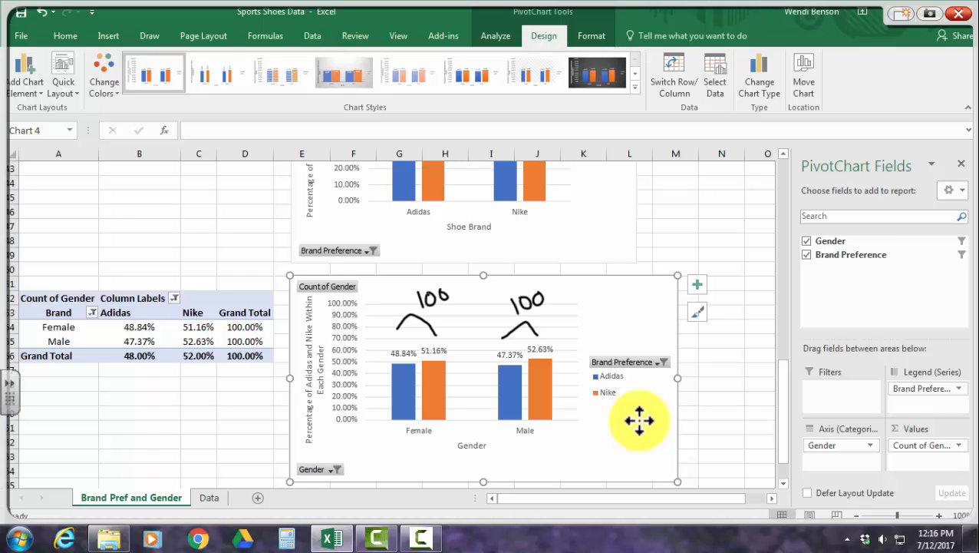
pyautogui.moveTo(429, 300)
pyautogui.mouseDown()
pyautogui.moveTo(422, 280)
pyautogui.moveTo(415, 332)
pyautogui.moveTo(516, 306)
pyautogui.moveTo(544, 328)
pyautogui.mouseUp()
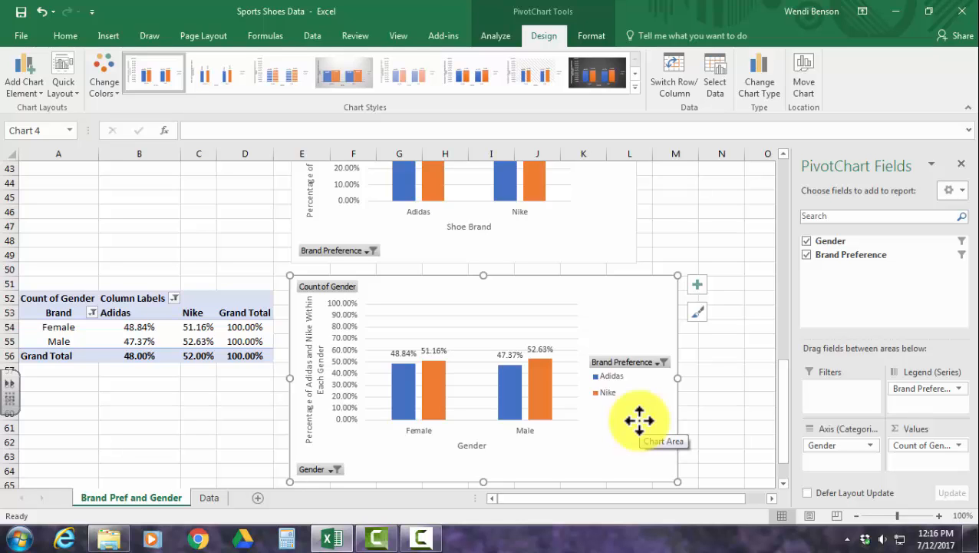
# Examine the female and male percentages within Adidas and Nike in the brand row-percentage PivotTable.
pyautogui.scroll(2, 639, 420)
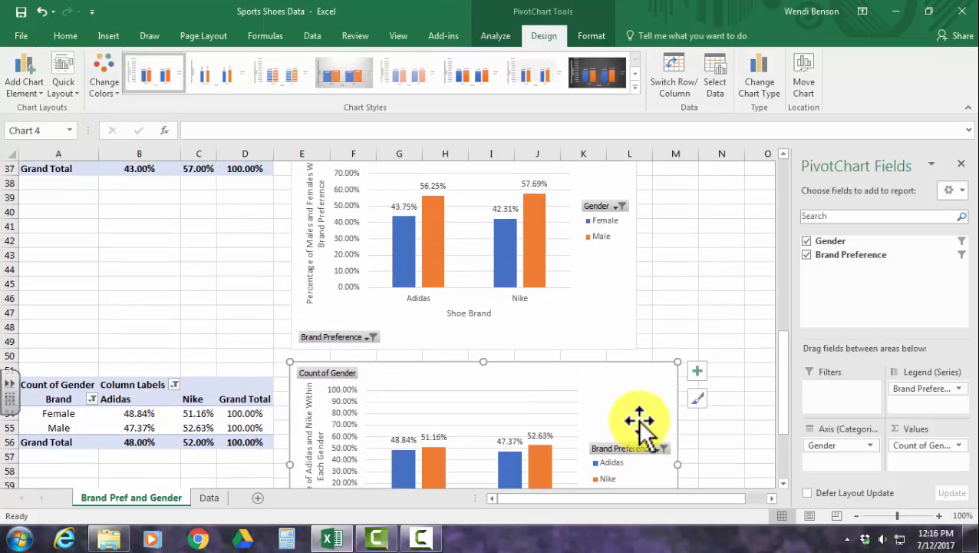
pyautogui.scroll(2, 430, 290)
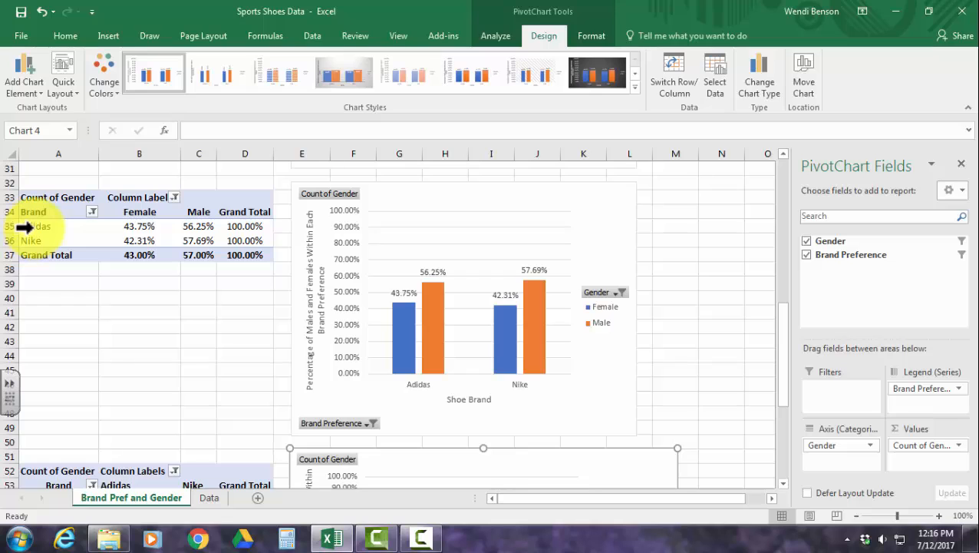
pyautogui.click(139, 227)
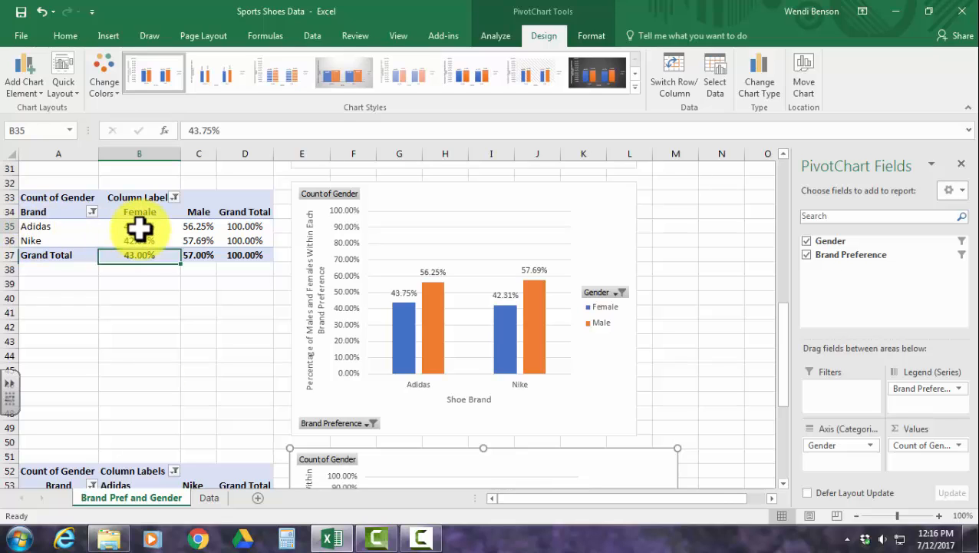
pyautogui.click(197, 228)
pyautogui.click(40, 240)
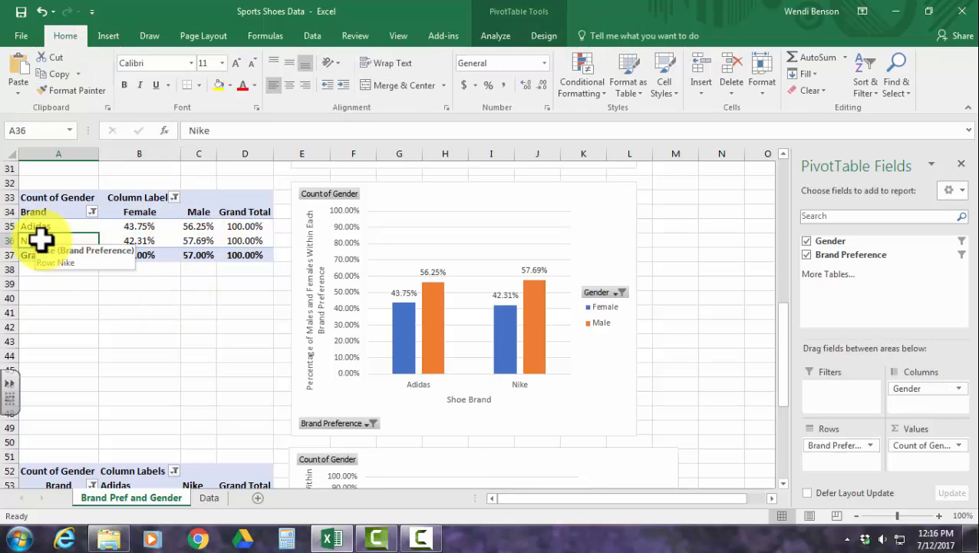
pyautogui.click(139, 241)
pyautogui.click(195, 242)
# Examine the Adidas and Nike percentages within each gender in the lowest PivotTable and compare its chart with the one above.
pyautogui.scroll(-5, 201, 323)
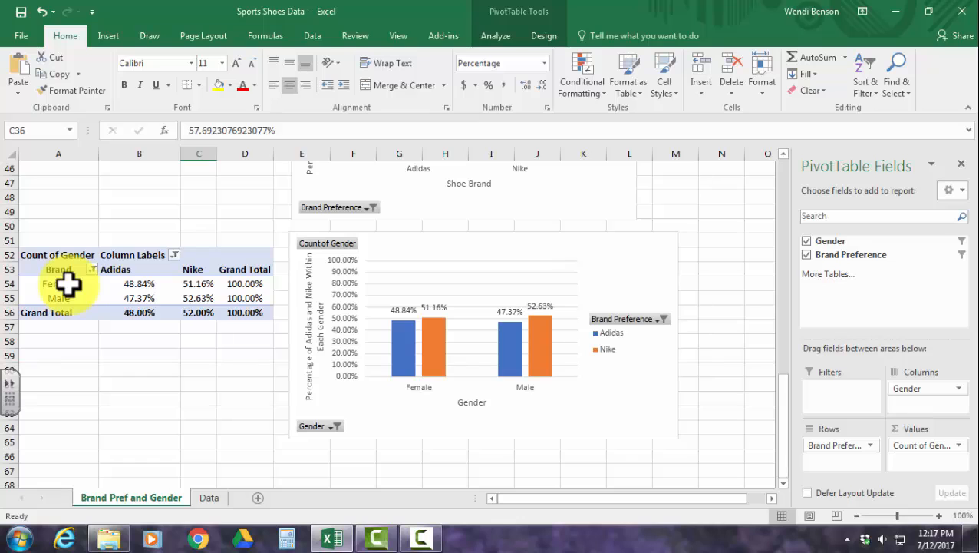
pyautogui.click(148, 283)
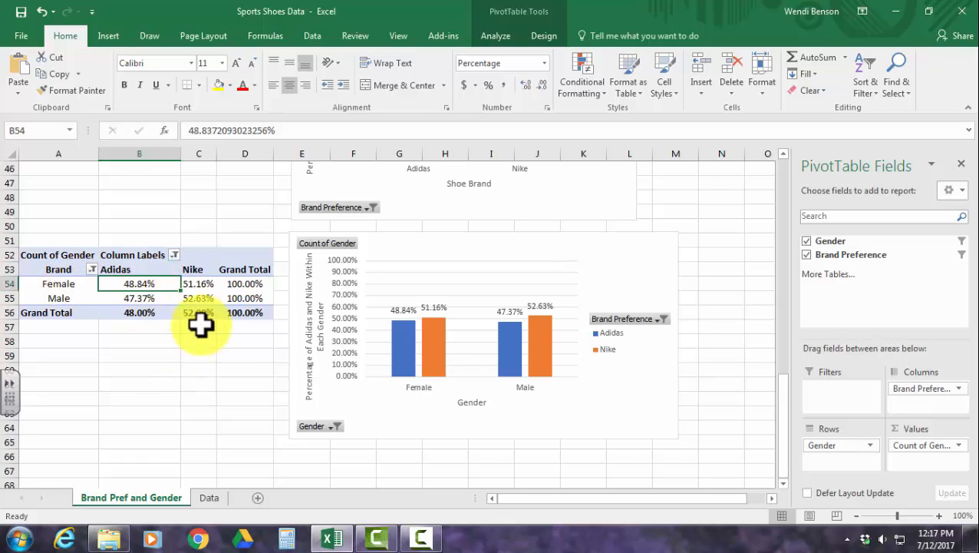
pyautogui.click(198, 284)
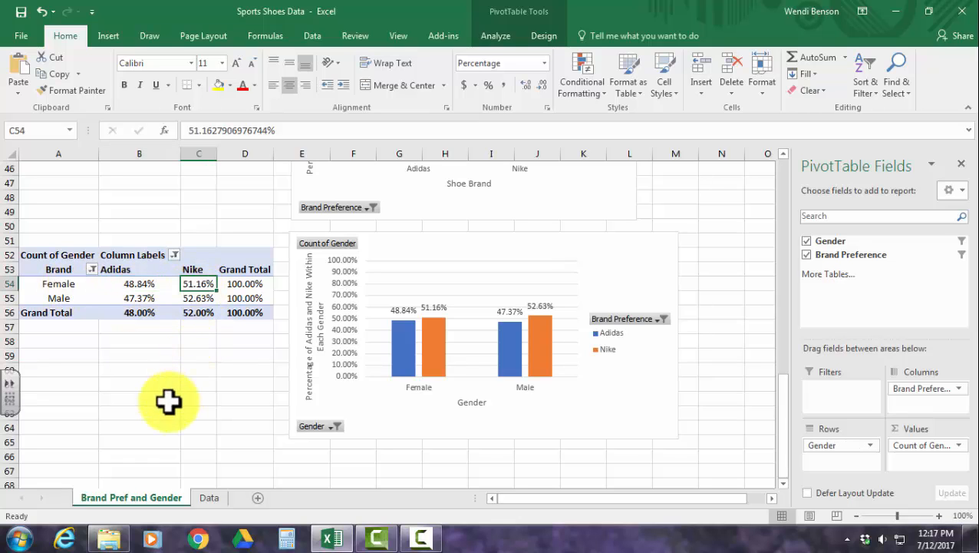
pyautogui.click(59, 298)
pyautogui.click(137, 299)
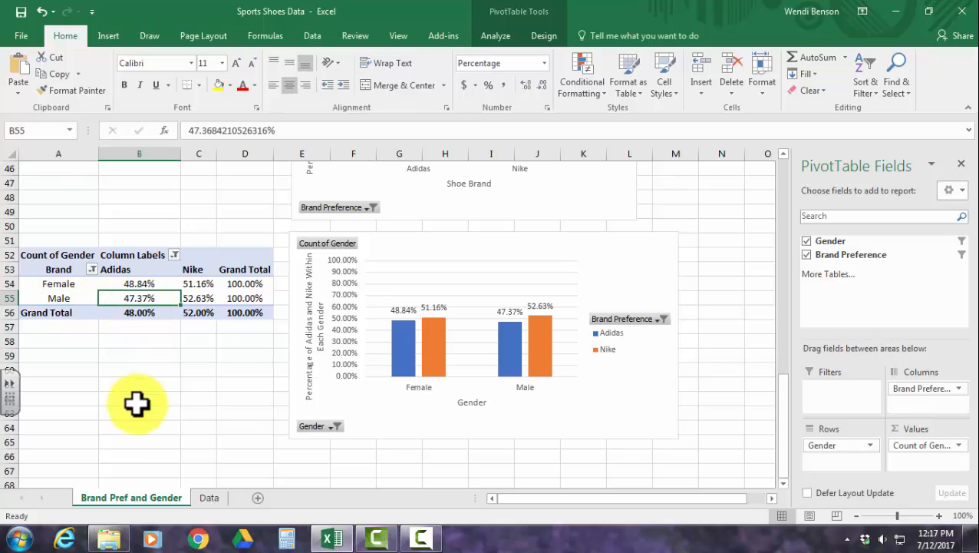
pyautogui.click(201, 300)
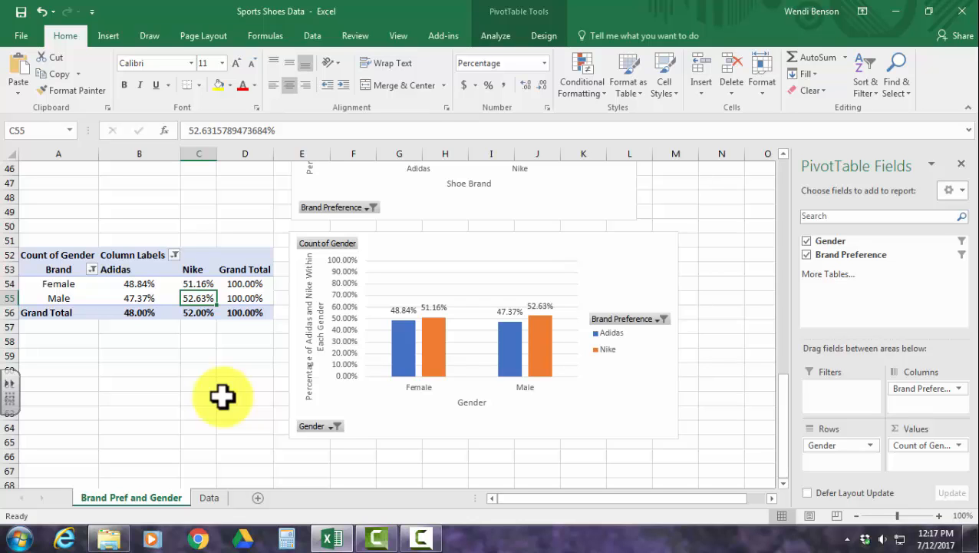
pyautogui.scroll(3, 222, 396)
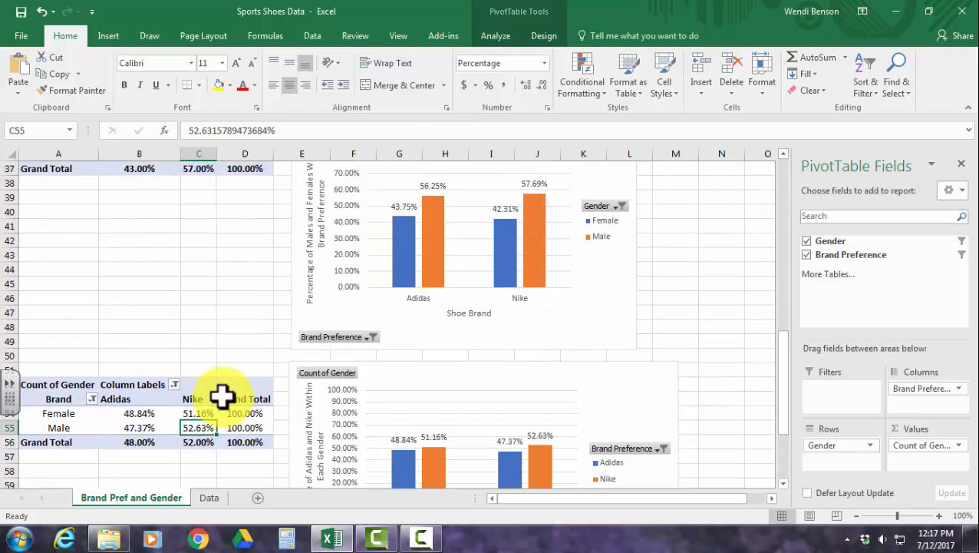
pyautogui.scroll(-1, 395, 424)
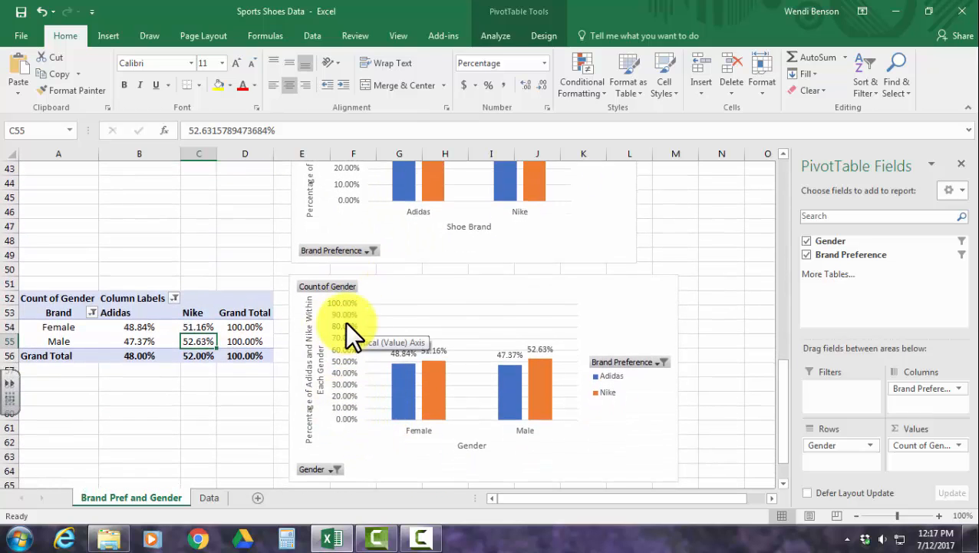
pyautogui.scroll(3, 431, 374)
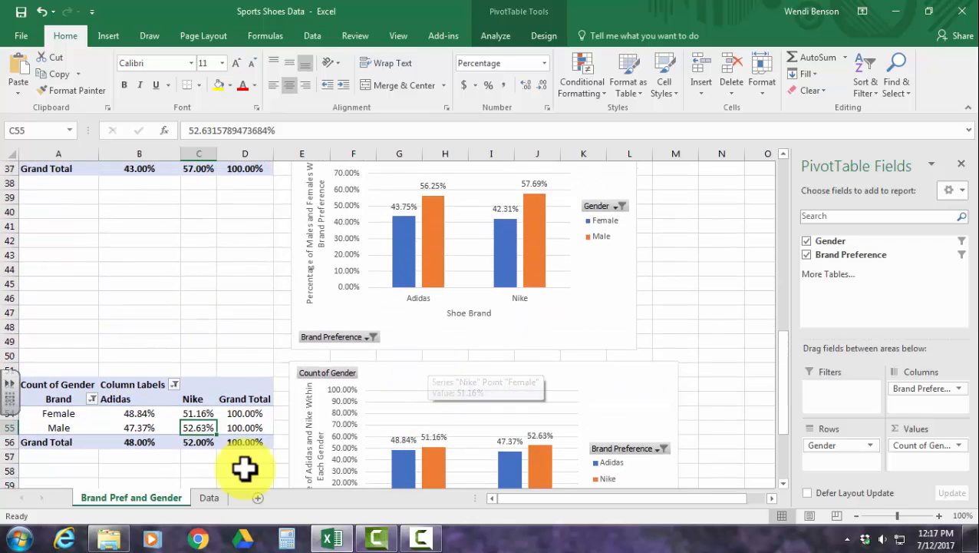